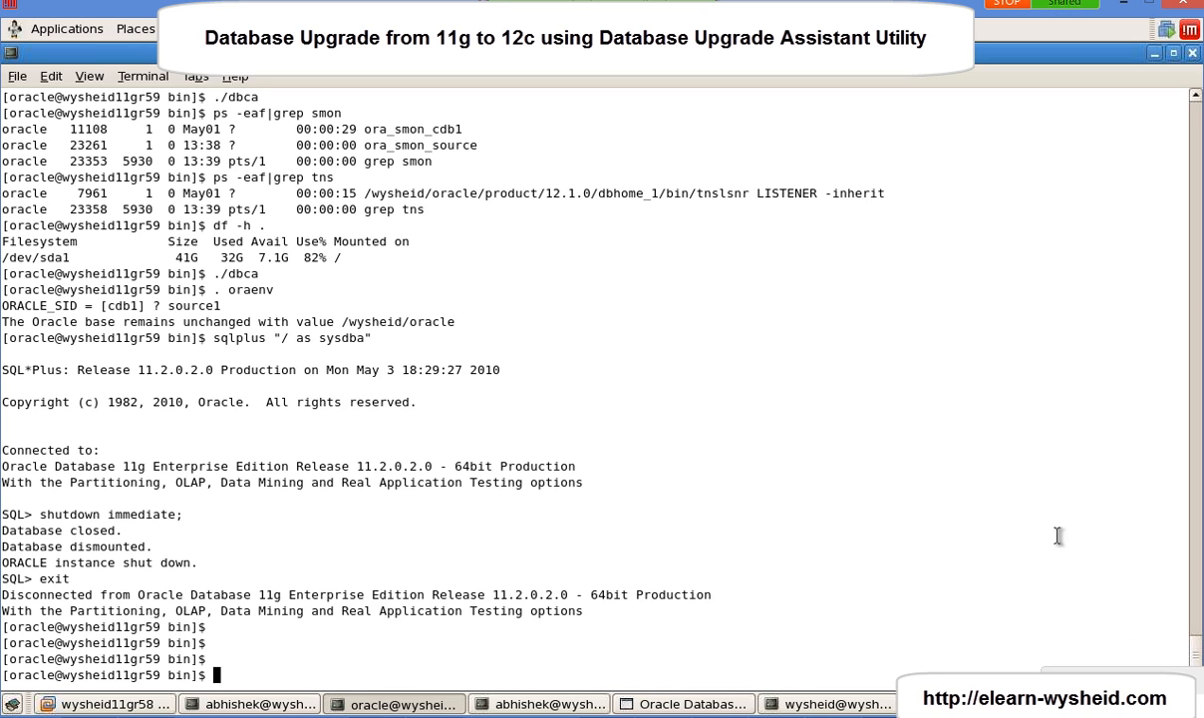
List the running Oracle smon processes with ps -eaf|grep smon.
{"action": "type", "text": "ps  -eaf|grep smon"}
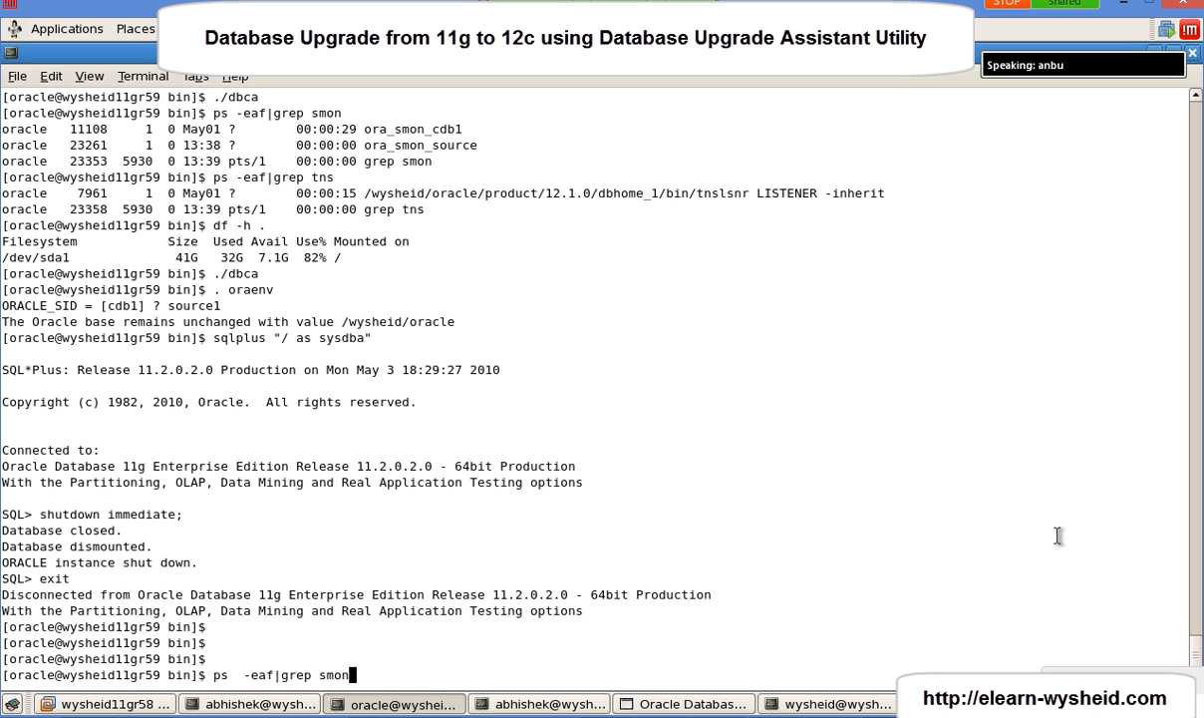
{"action": "key", "text": "Return"}
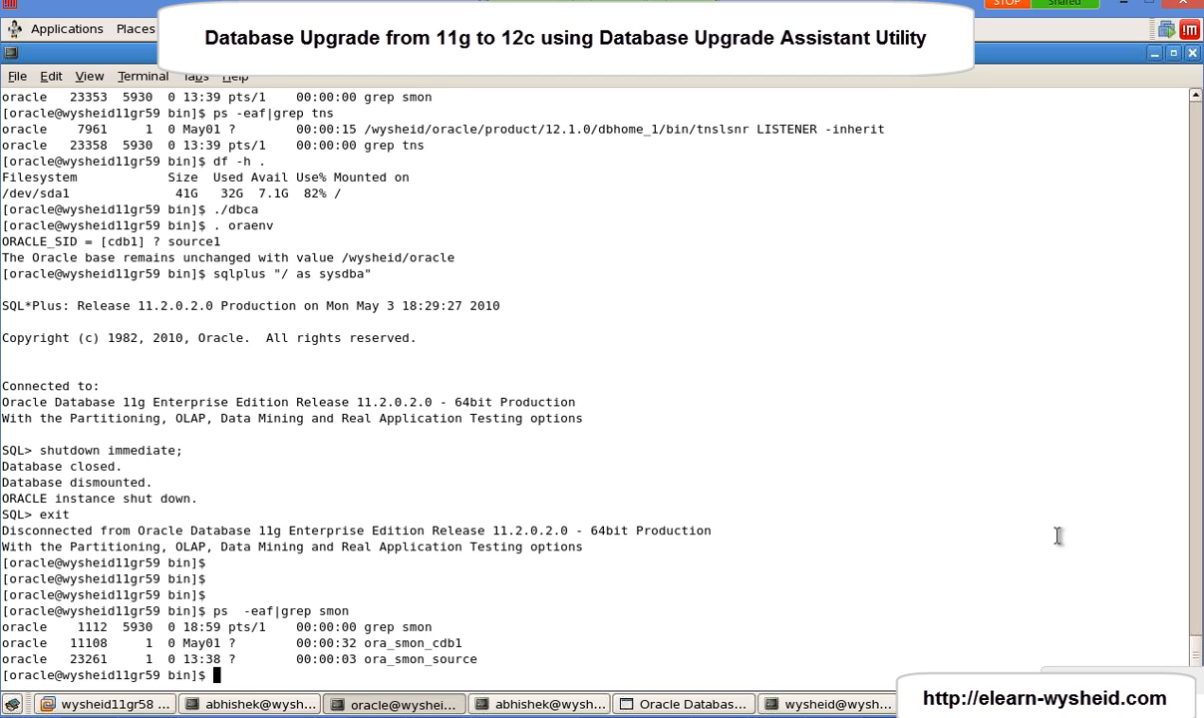
Run oraenv, enlarge the terminal text two zoom levels, and accept the default source1 SID.
{"action": "type", "text": ". oraenv"}
{"action": "key", "text": "Return"}
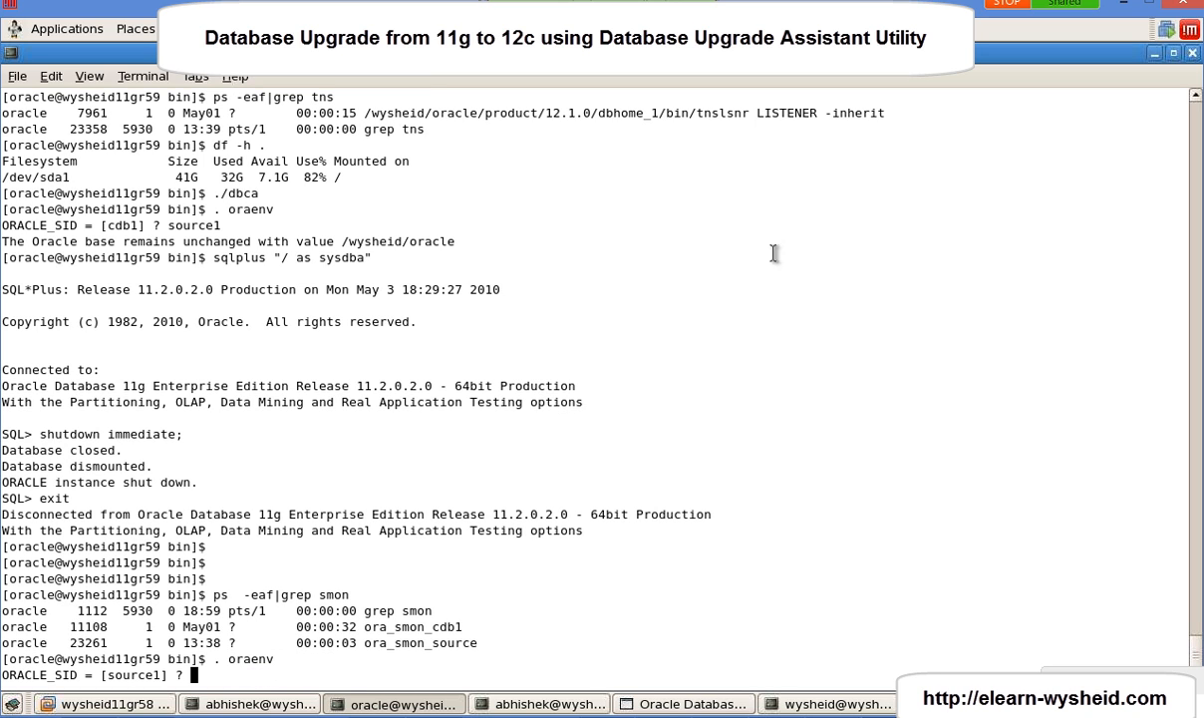
{"action": "left_click", "coordinate": [88, 77]}
{"action": "left_click", "coordinate": [120, 158]}
{"action": "left_click", "coordinate": [91, 78]}
{"action": "left_click", "coordinate": [116, 155]}
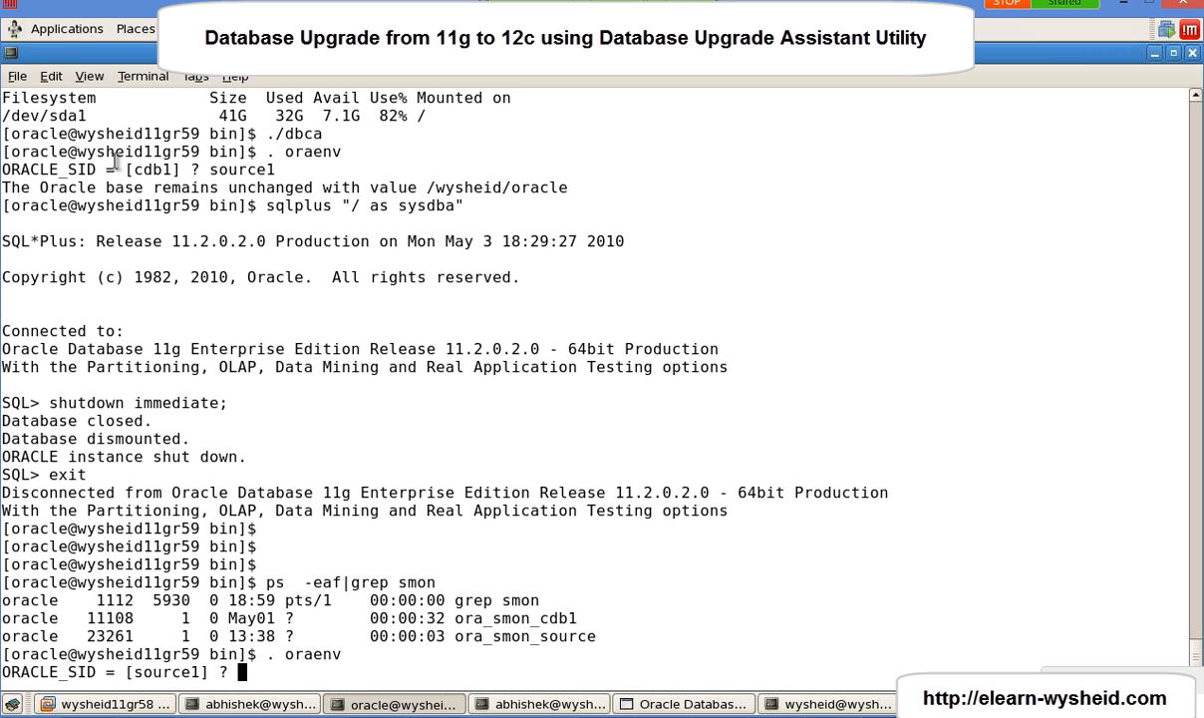
{"action": "key", "text": "Return"}
Try to connect to the source1 instance in SQL*Plus with "/ as sysdba", and exit the session.
{"action": "type", "text": "sq"}
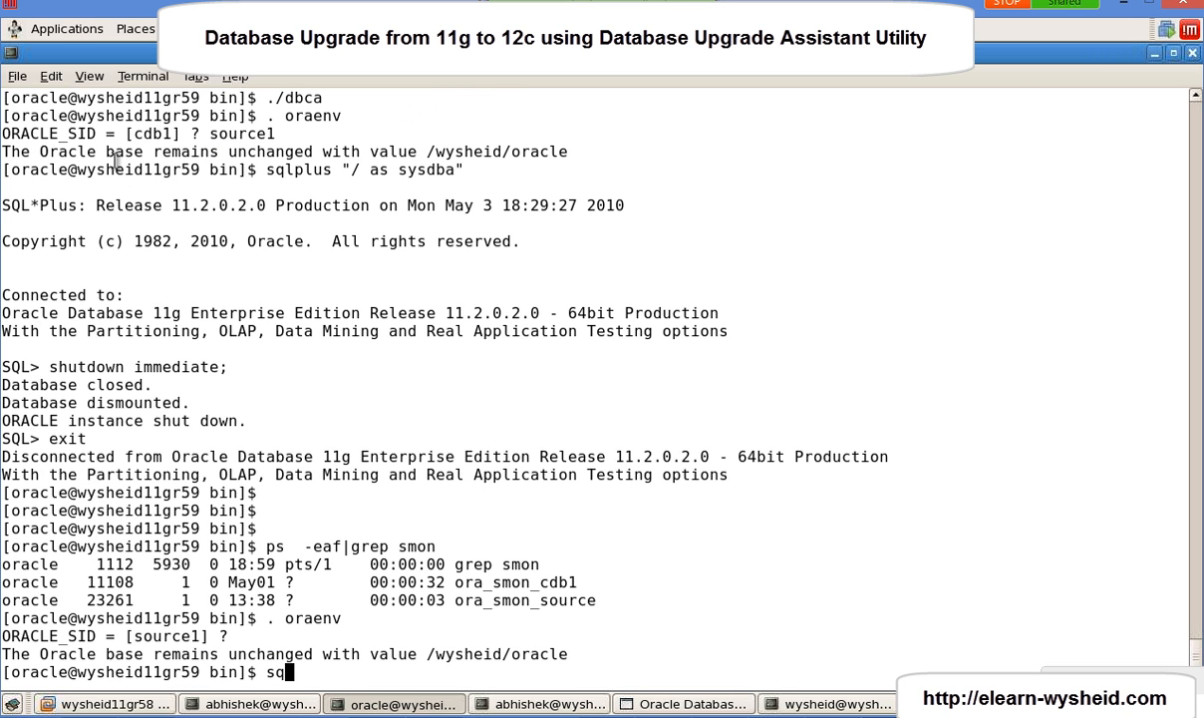
{"action": "type", "text": "lplus \"/ "}
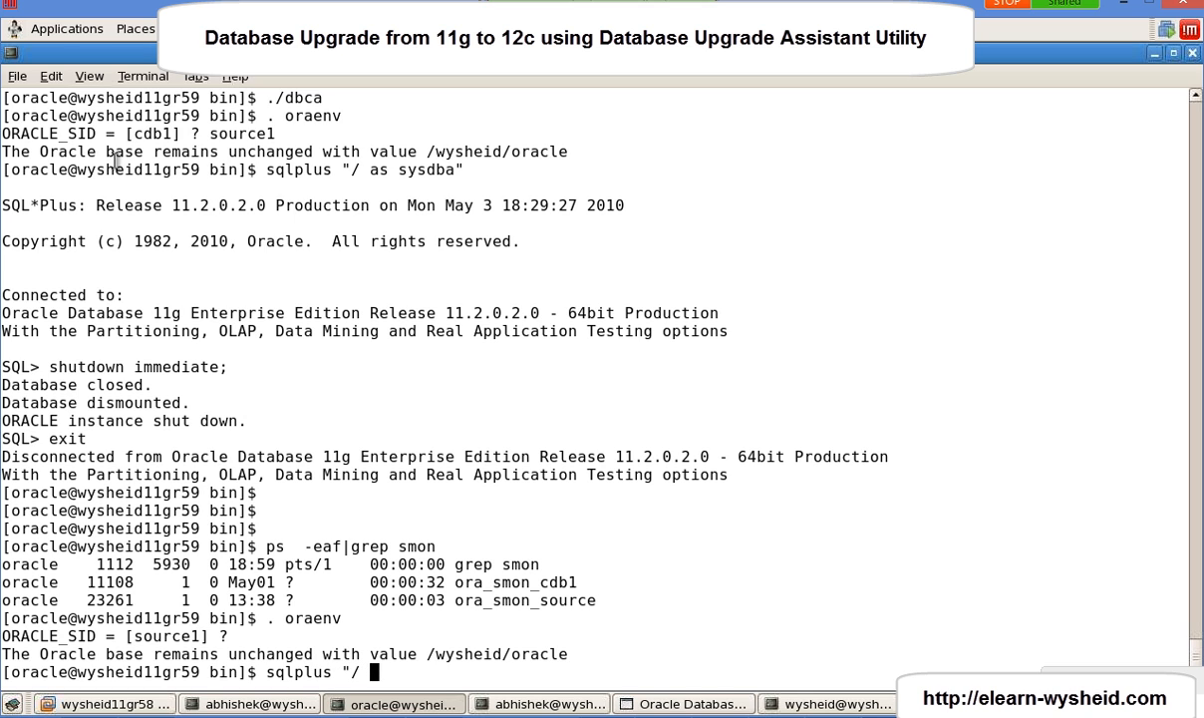
{"action": "type", "text": "as sysdba\""}
{"action": "key", "text": "Return"}
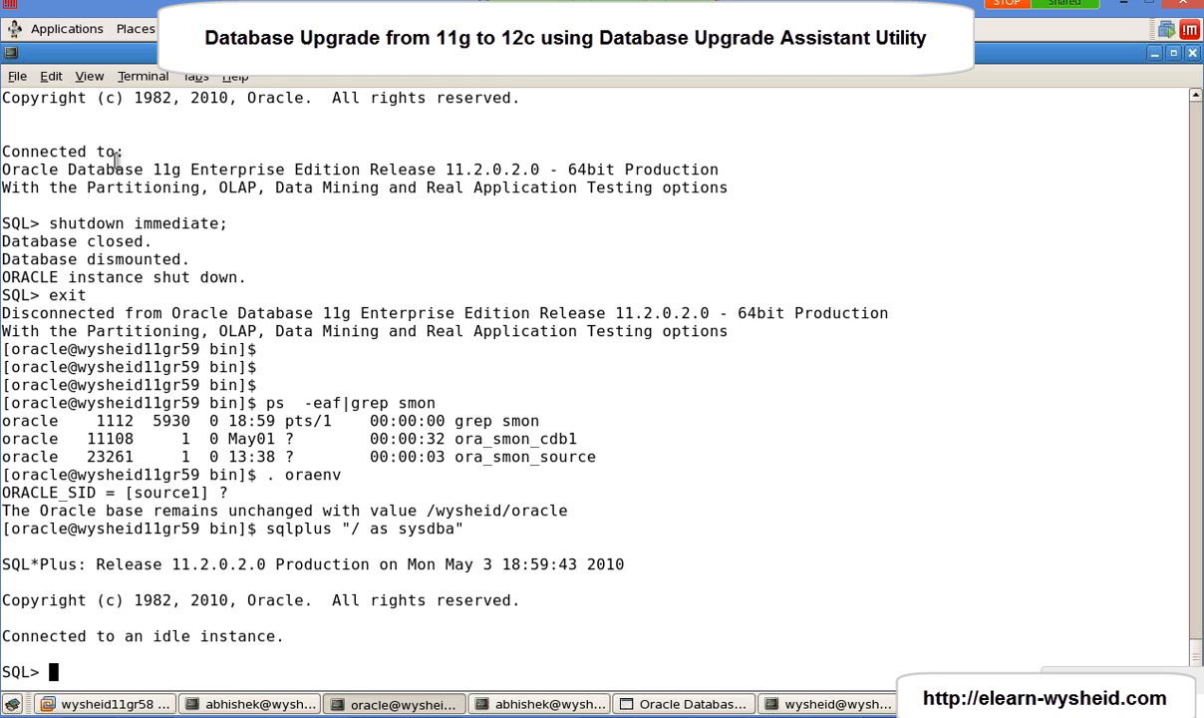
{"action": "type", "text": "exit"}
{"action": "key", "text": "Return"}
Set the Oracle environment to the source SID with oraenv and connect in SQL*Plus with "/ as sysdba".
{"action": "type", "text": ". oraenv"}
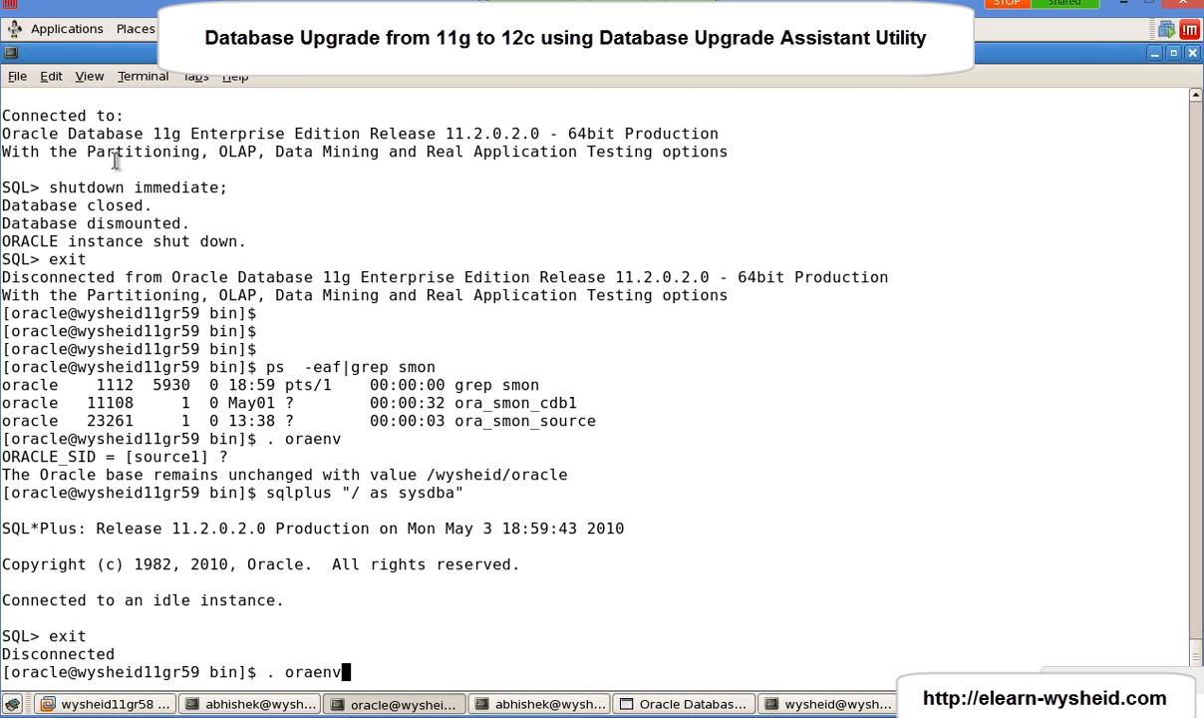
{"action": "key", "text": "Return"}
{"action": "type", "text": "source1] ? sour"}
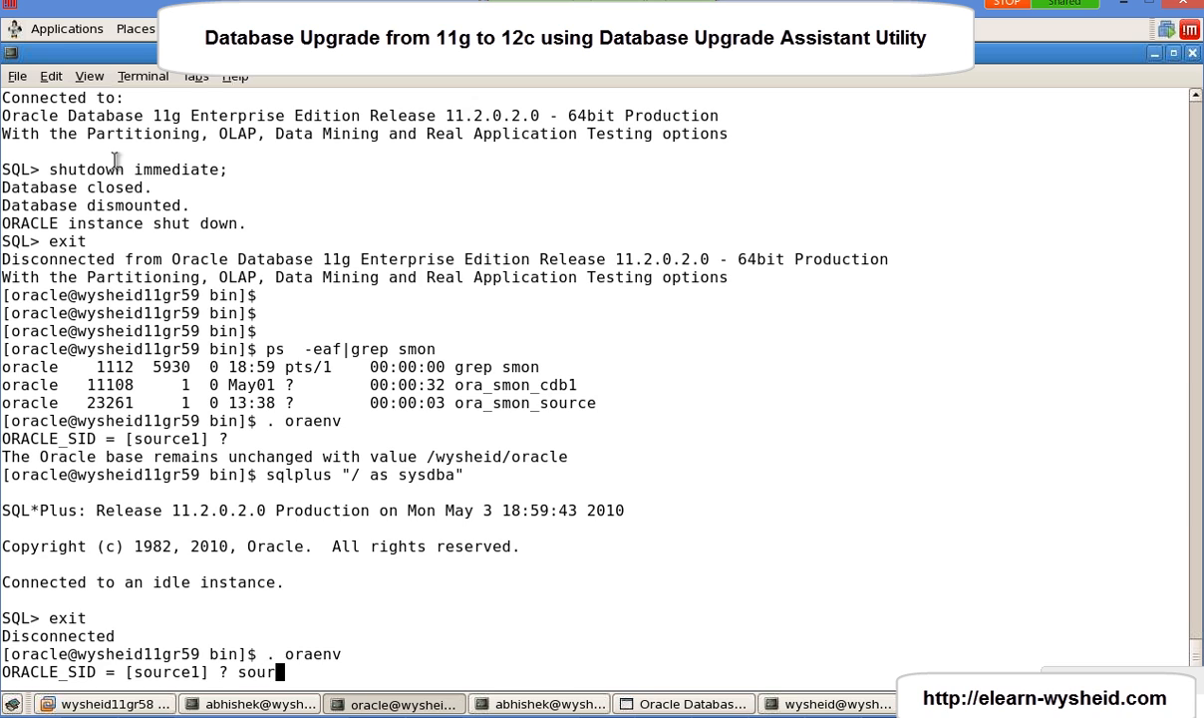
{"action": "key", "text": "Return"}
{"action": "key", "text": "Up"}
{"action": "key", "text": "Up"}
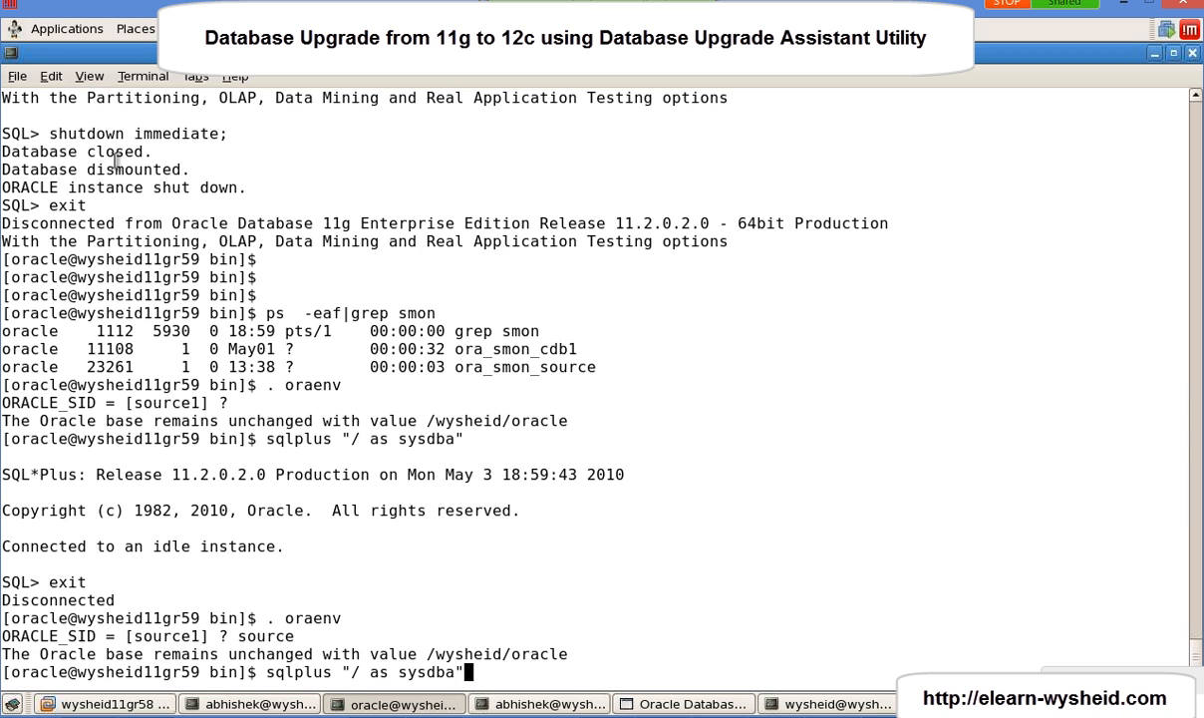
{"action": "key", "text": "Return"}
Query the database version with select * from v$version; and exit SQL*Plus.
{"action": "type", "text": "sele"}
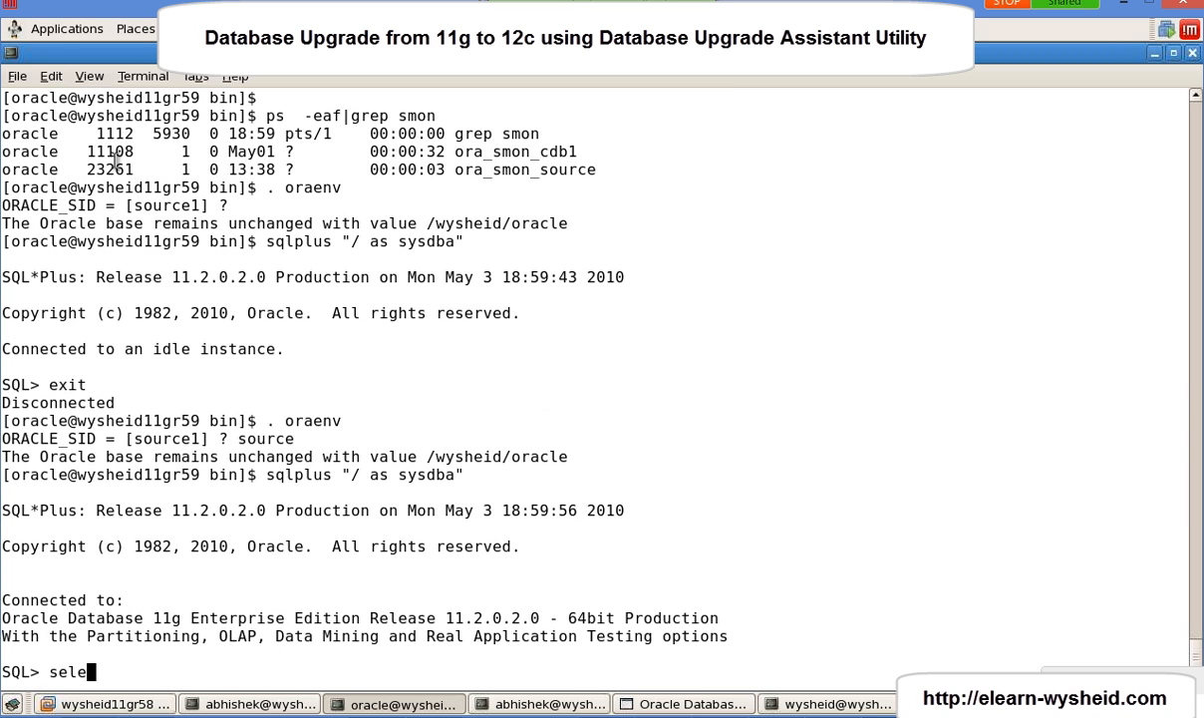
{"action": "type", "text": "ct * fr"}
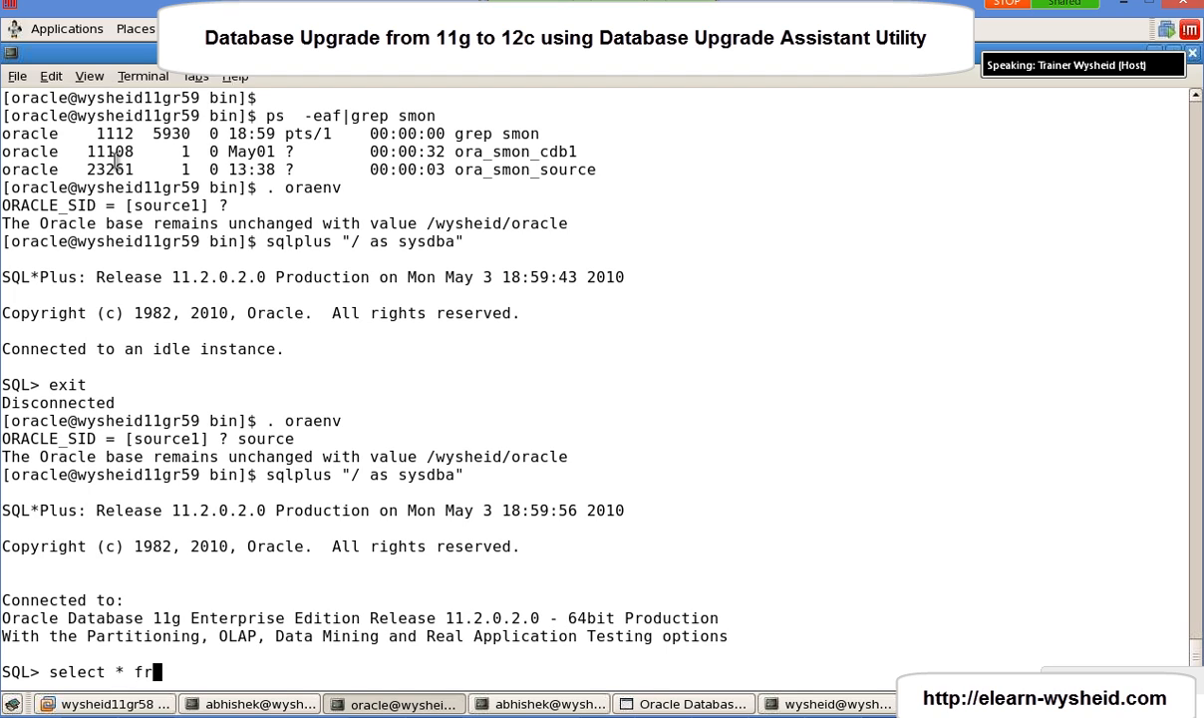
{"action": "type", "text": "om "}
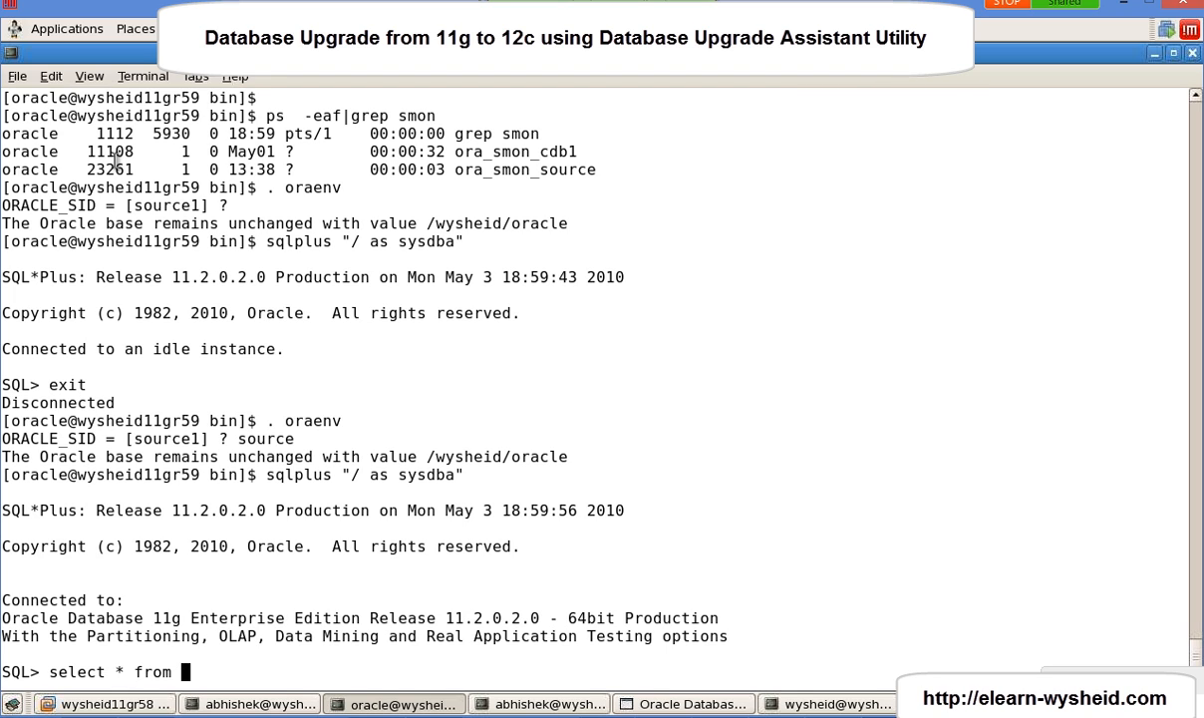
{"action": "type", "text": "v$version"}
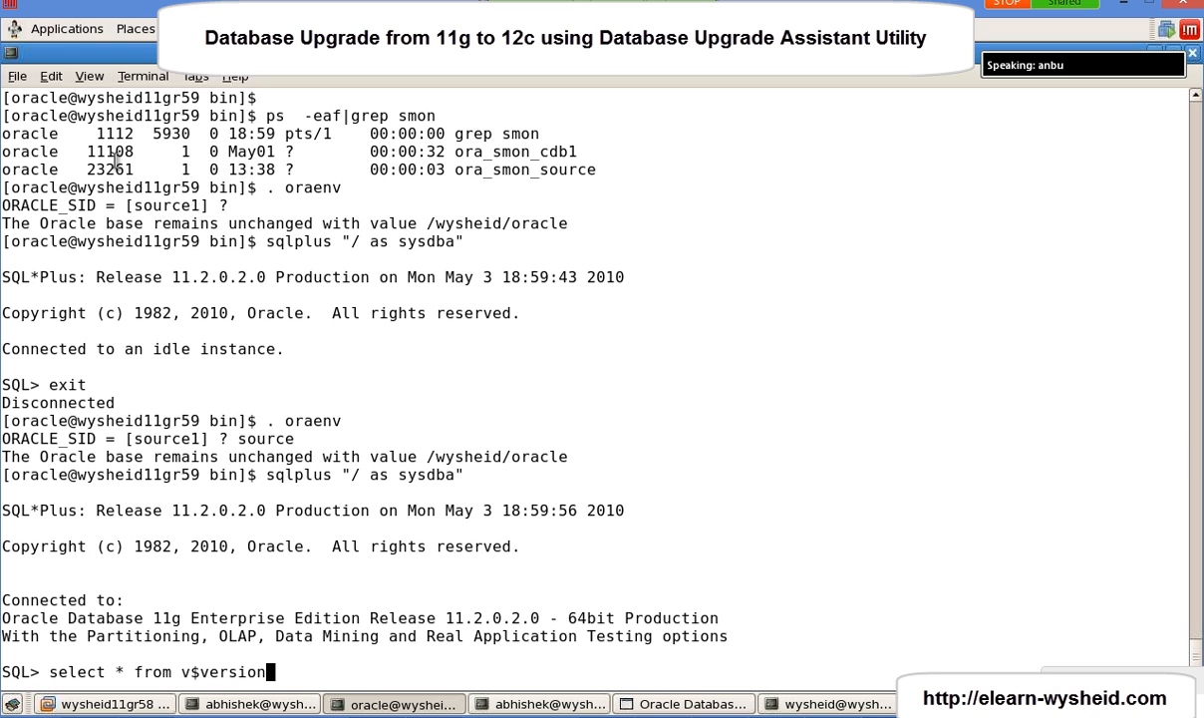
{"action": "type", "text": ";"}
{"action": "key", "text": "Return"}
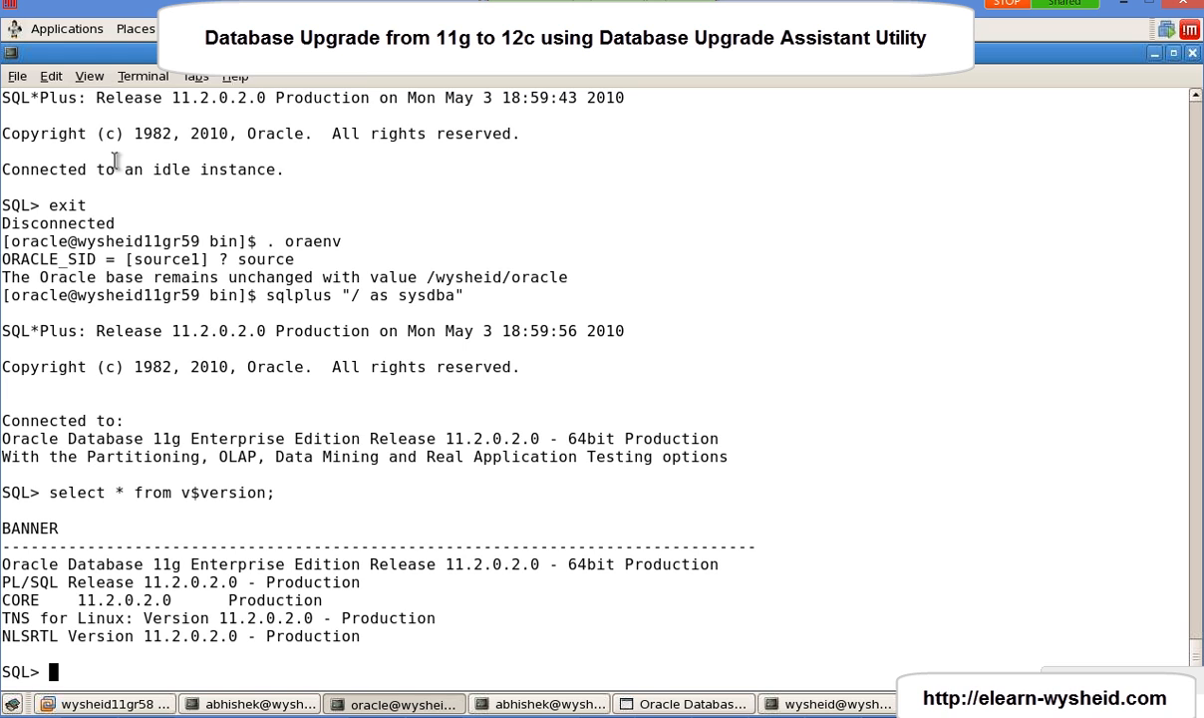
{"action": "type", "text": "exit"}
{"action": "key", "text": "Return"}
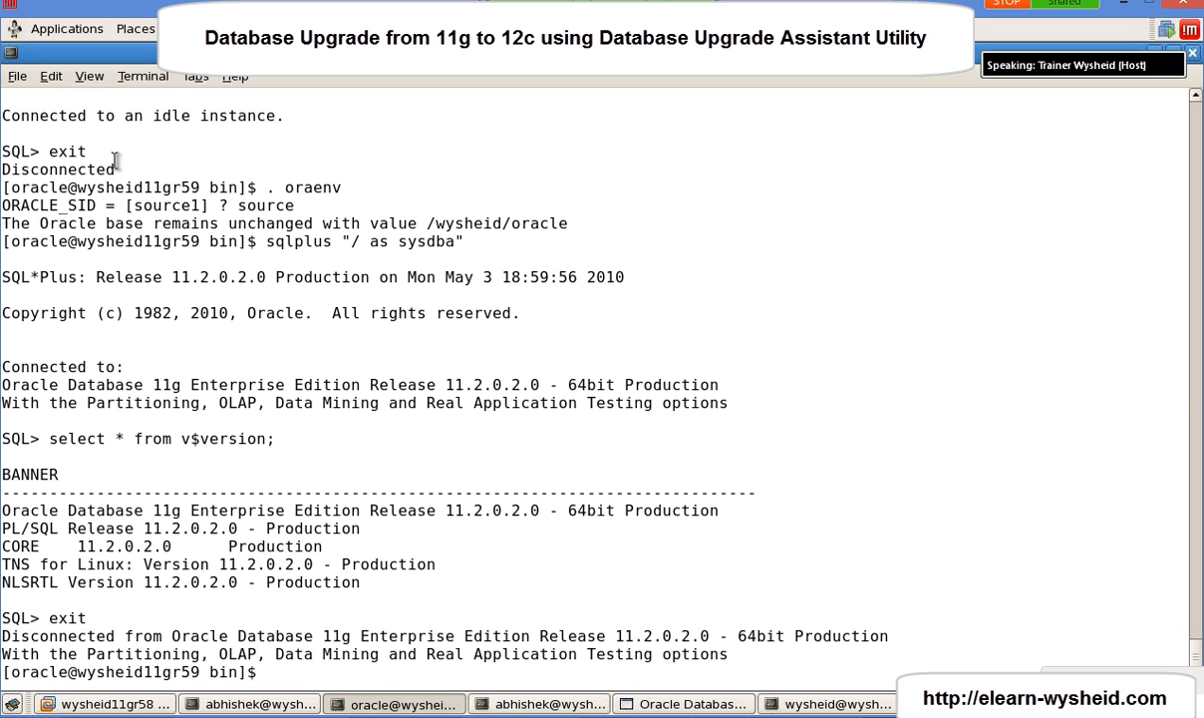
Set the Oracle environment to the cdb1 SID with oraenv.
{"action": "type", "text": ". "}
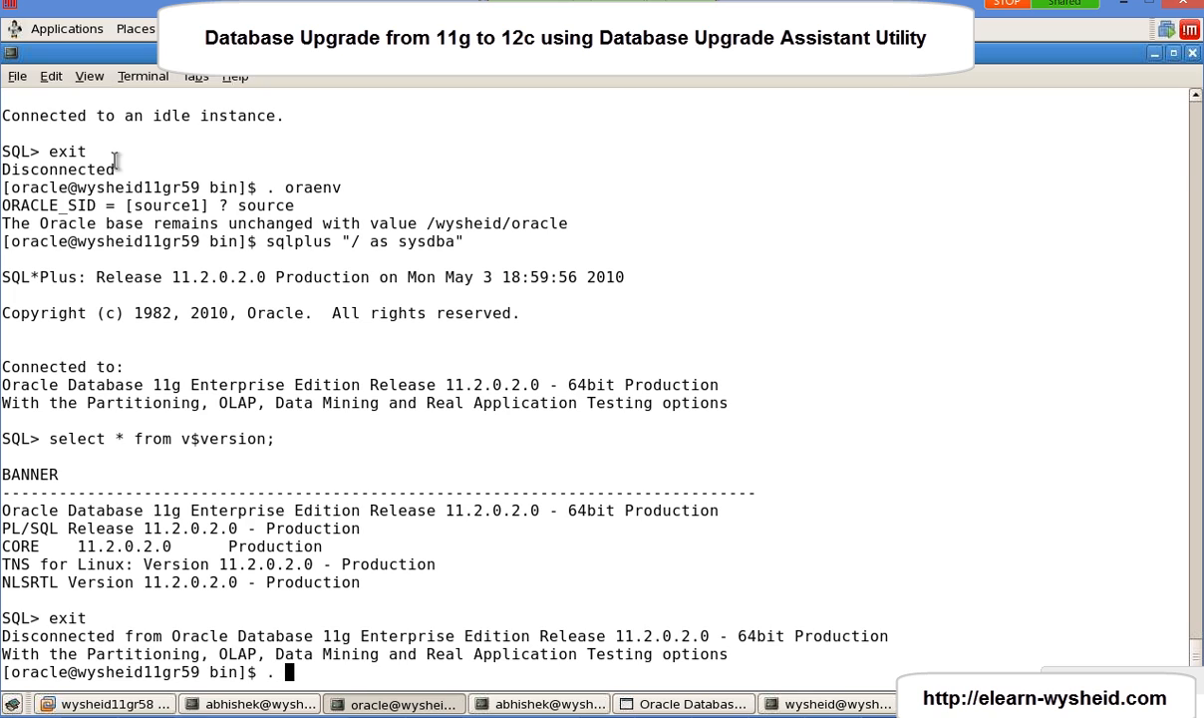
{"action": "type", "text": "oraenv"}
{"action": "key", "text": "Return"}
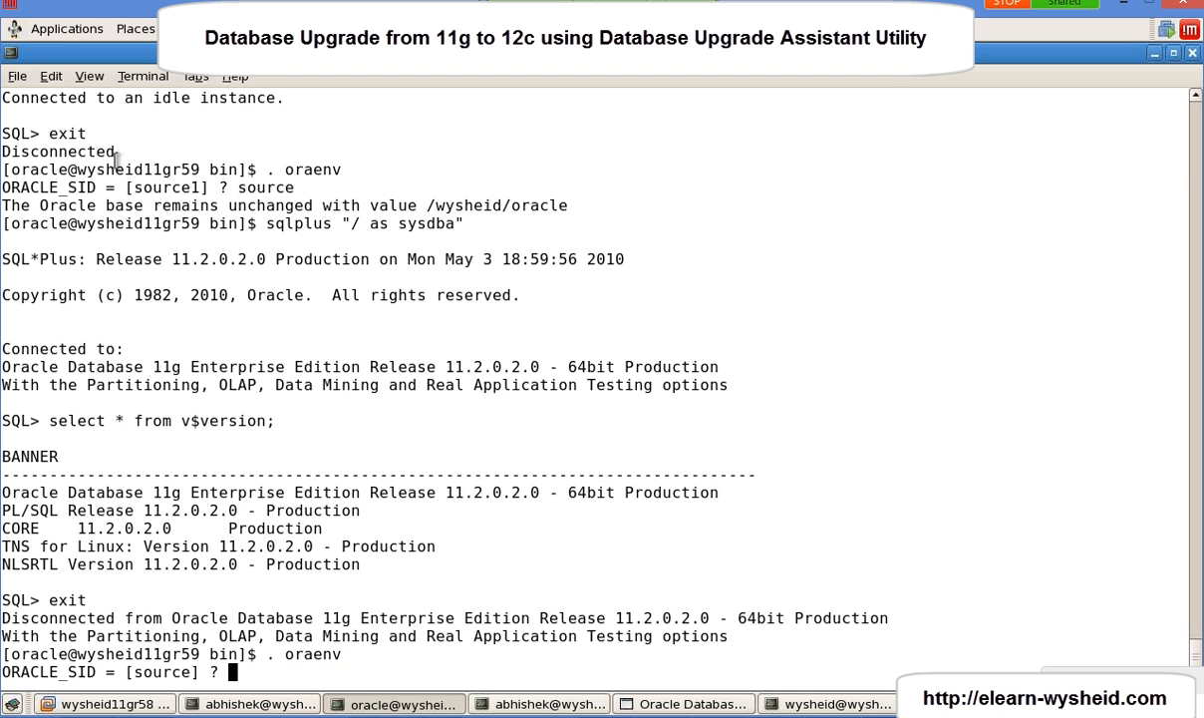
{"action": "type", "text": "cdb1"}
{"action": "key", "text": "Return"}
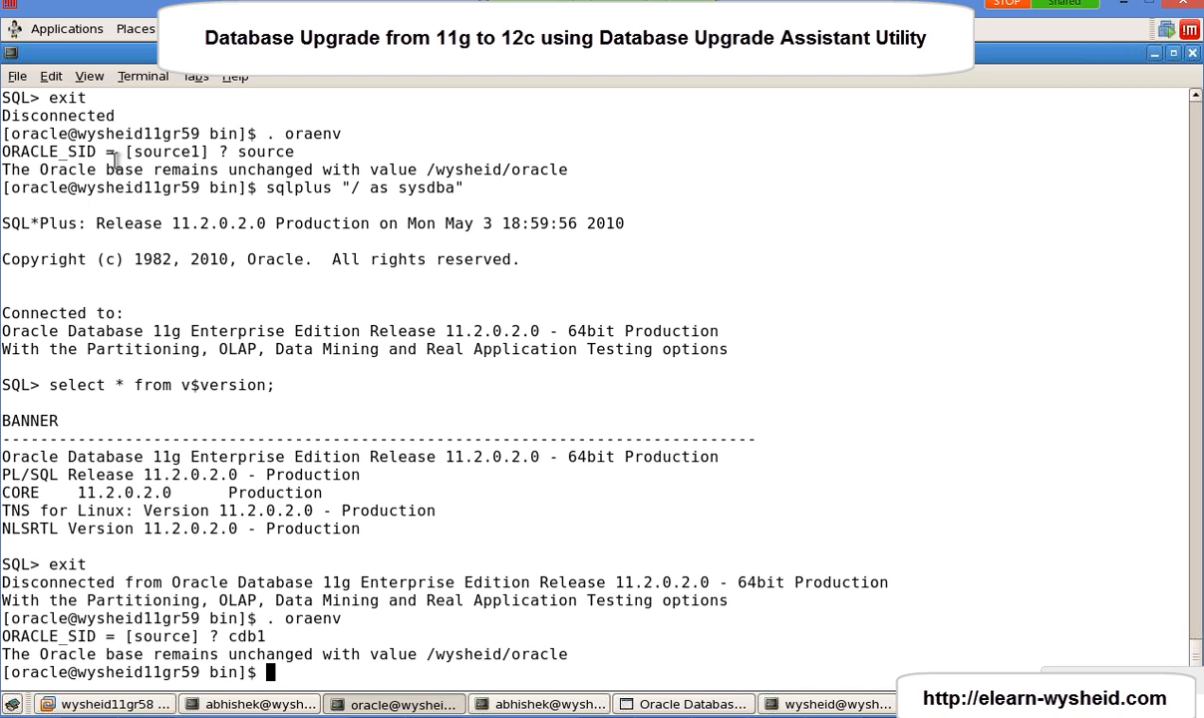
Change to the $ORACLE_HOME directory and print its full path with pwd.
{"action": "type", "text": "cd $ORAC"}
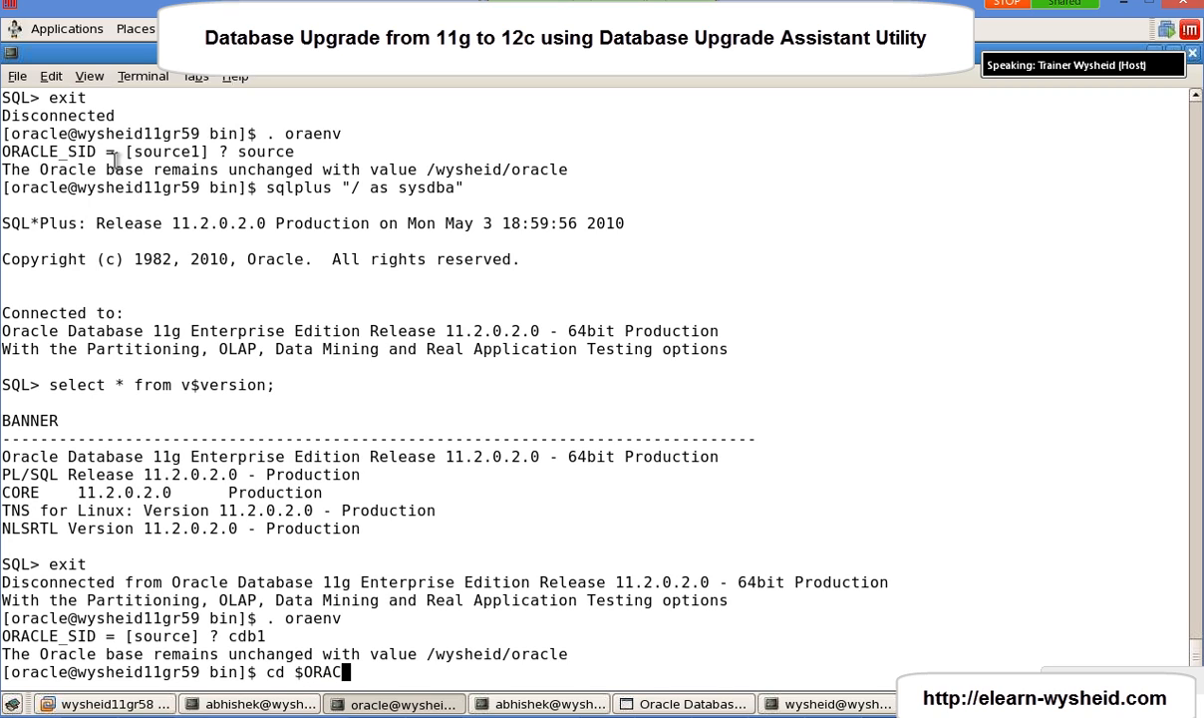
{"action": "type", "text": "LE_HOME"}
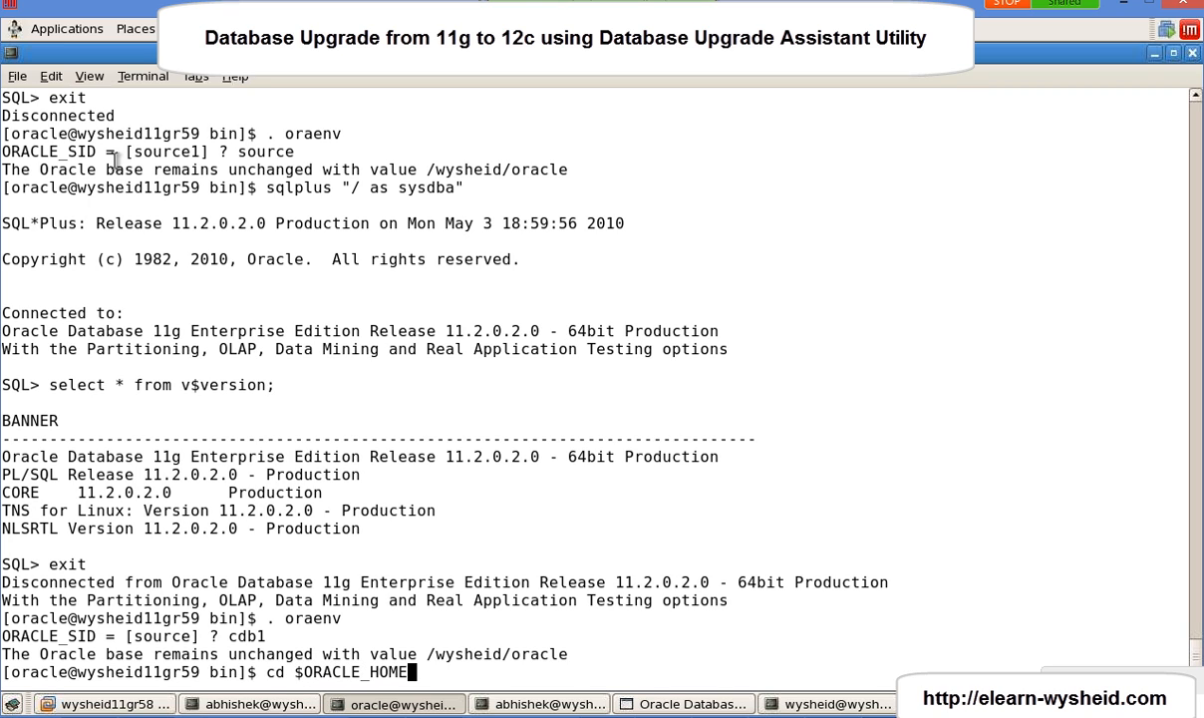
{"action": "key", "text": "Return"}
{"action": "type", "text": "pwd"}
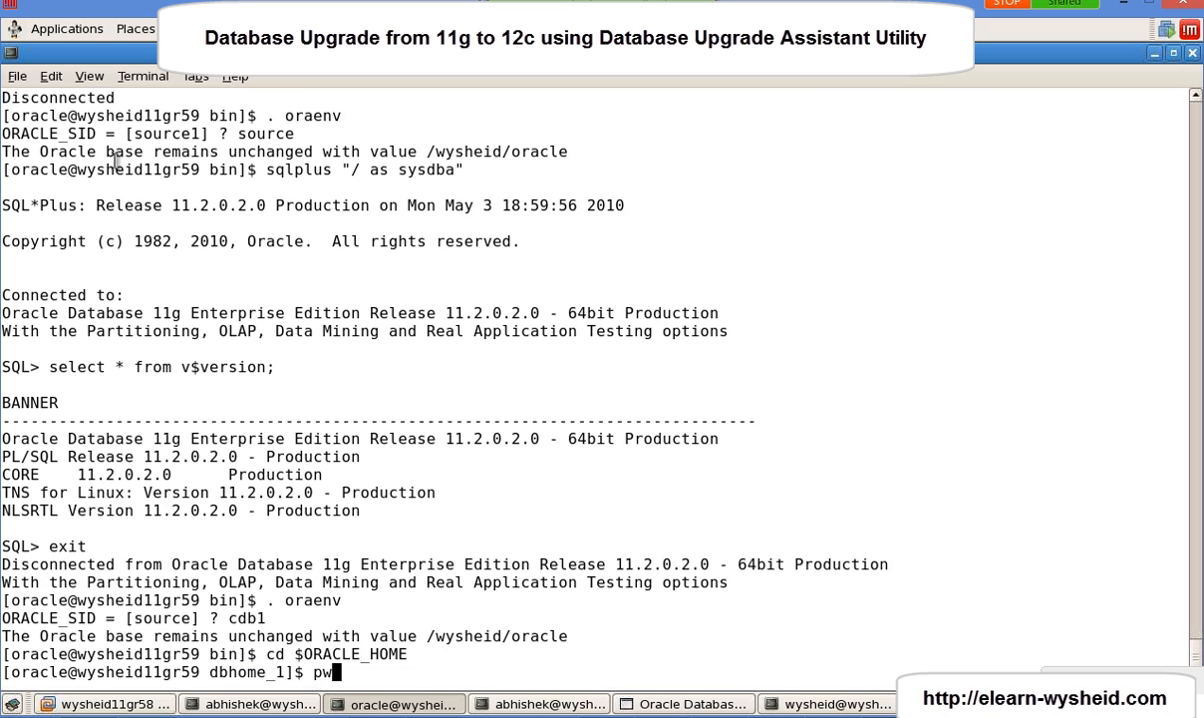
{"action": "key", "text": "Return"}
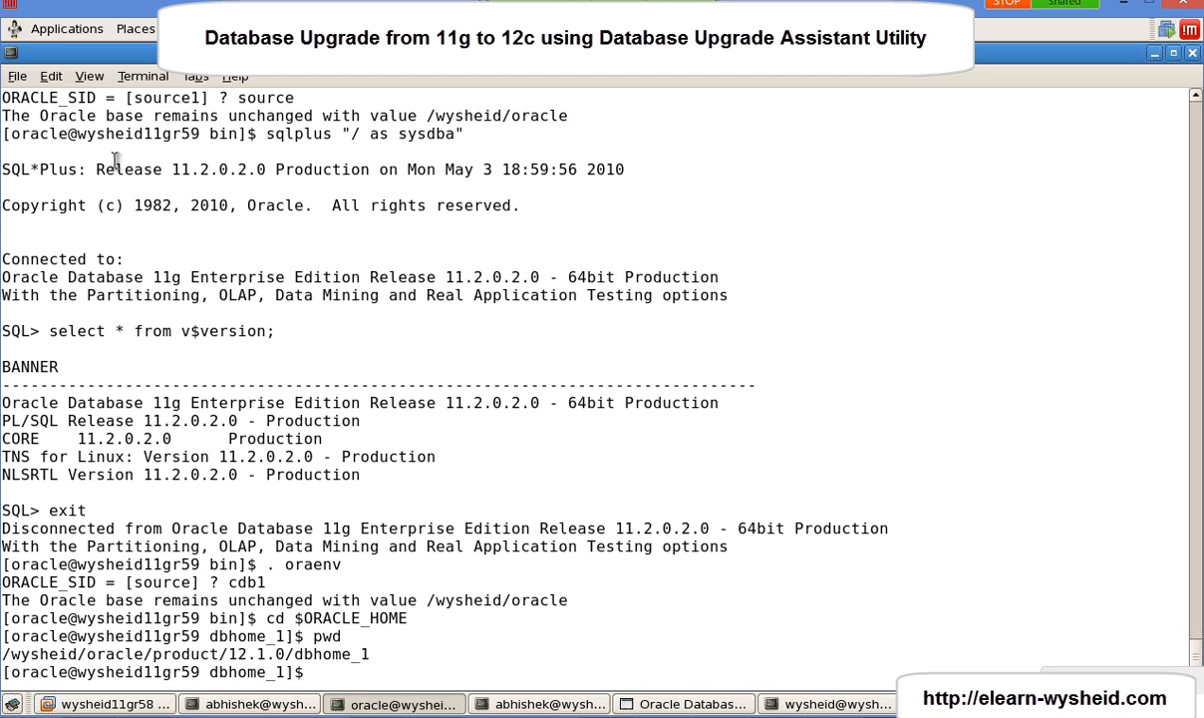
Launch the Database Upgrade Assistant with the dbua command.
{"action": "type", "text": "dba"}
{"action": "key", "text": "BackSpace"}
{"action": "type", "text": "ua"}
{"action": "key", "text": "Return"}
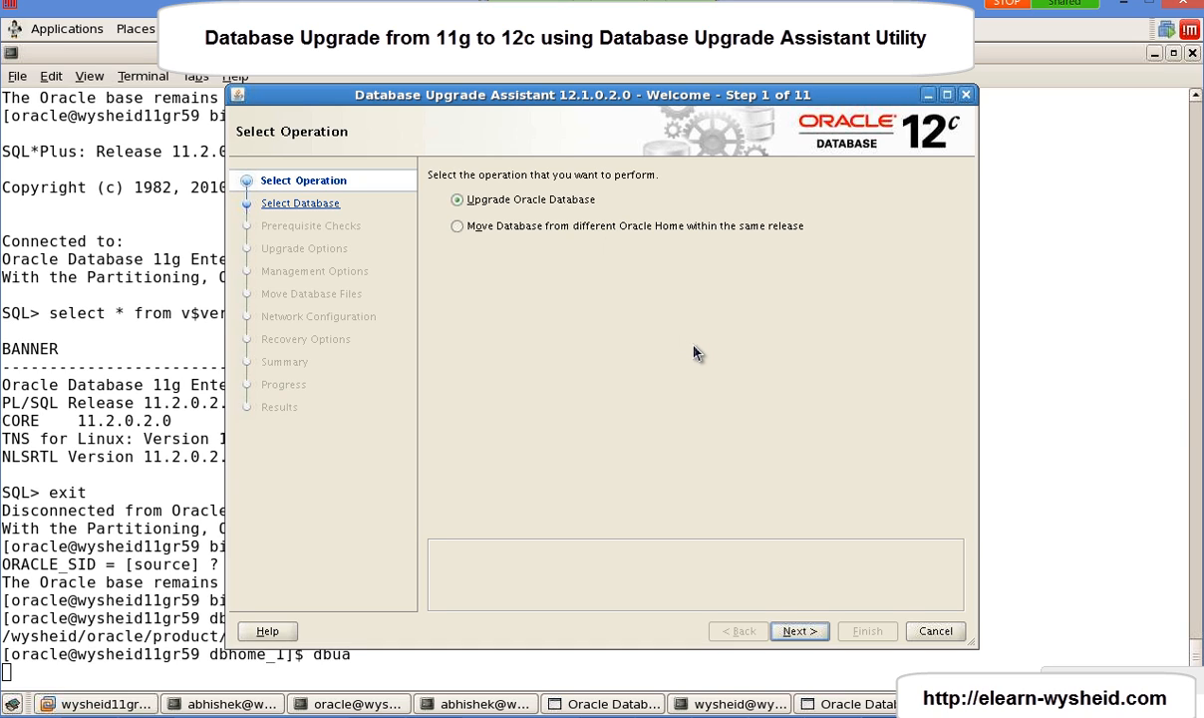
Proceed with Upgrade Oracle Database for the source database in the 11.2.0 home, running the prerequisite checks.
{"action": "left_click", "coordinate": [798, 630]}
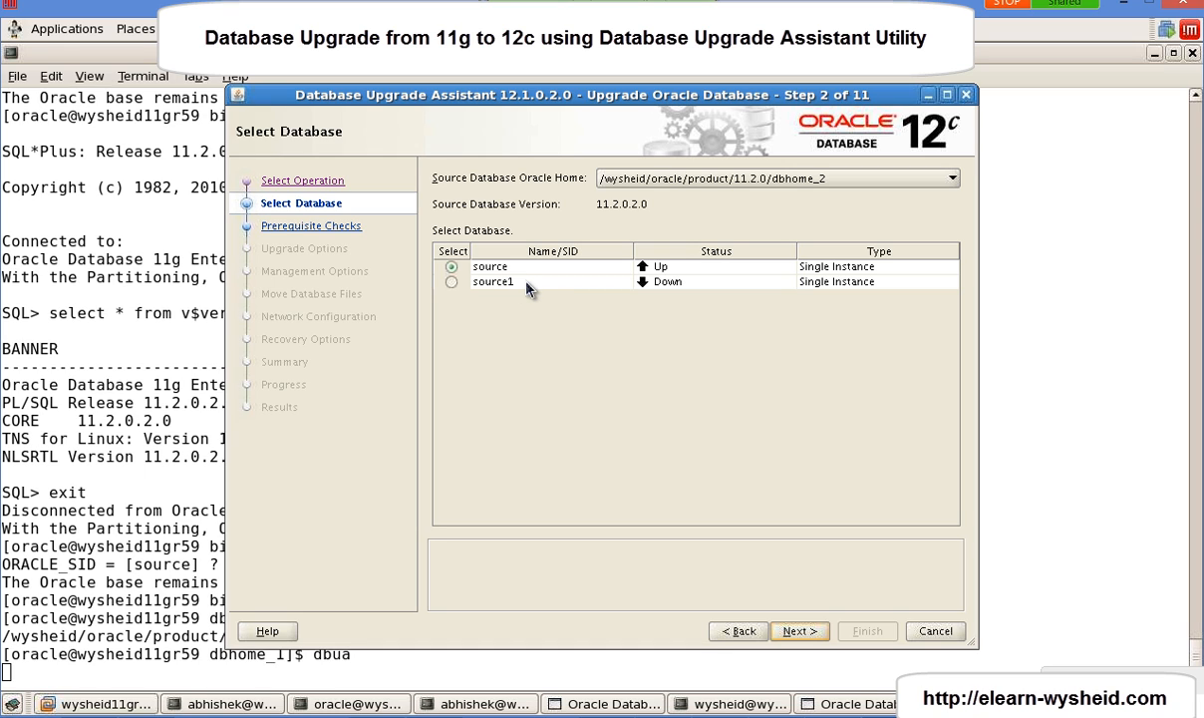
{"action": "left_click", "coordinate": [797, 631]}
{"action": "left_click", "coordinate": [798, 631]}
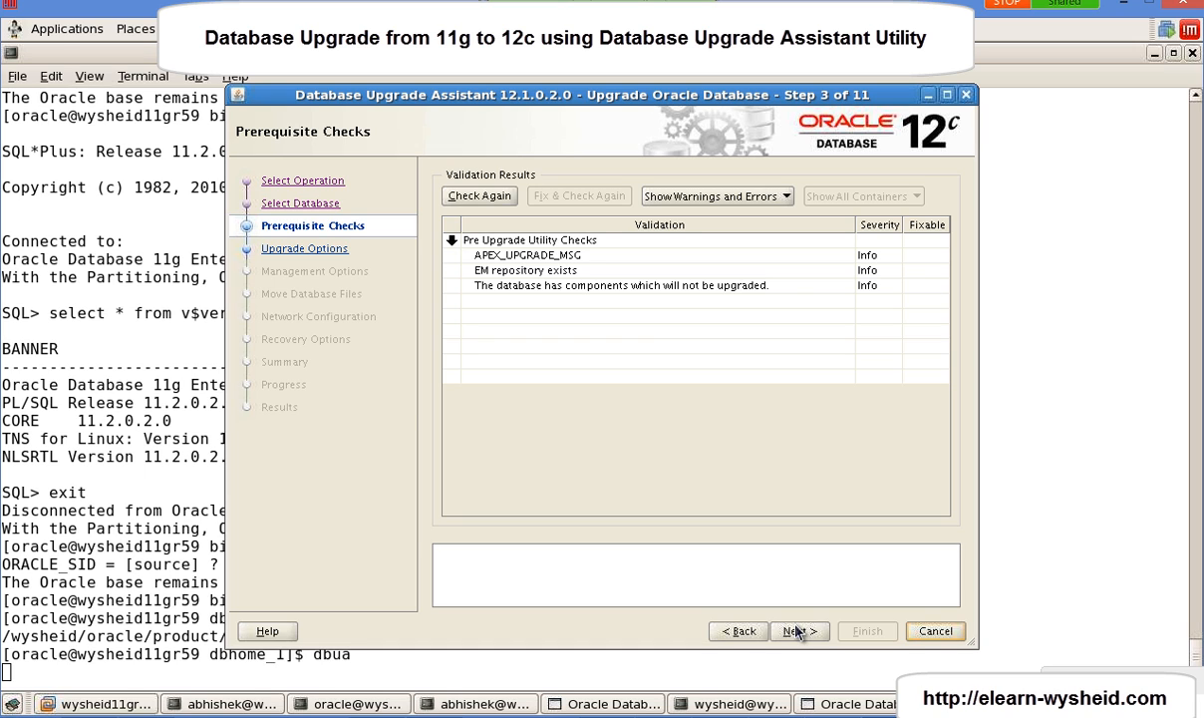
Read the details of the APEX_UPGRADE_MSG validation result.
{"action": "left_click", "coordinate": [550, 255]}
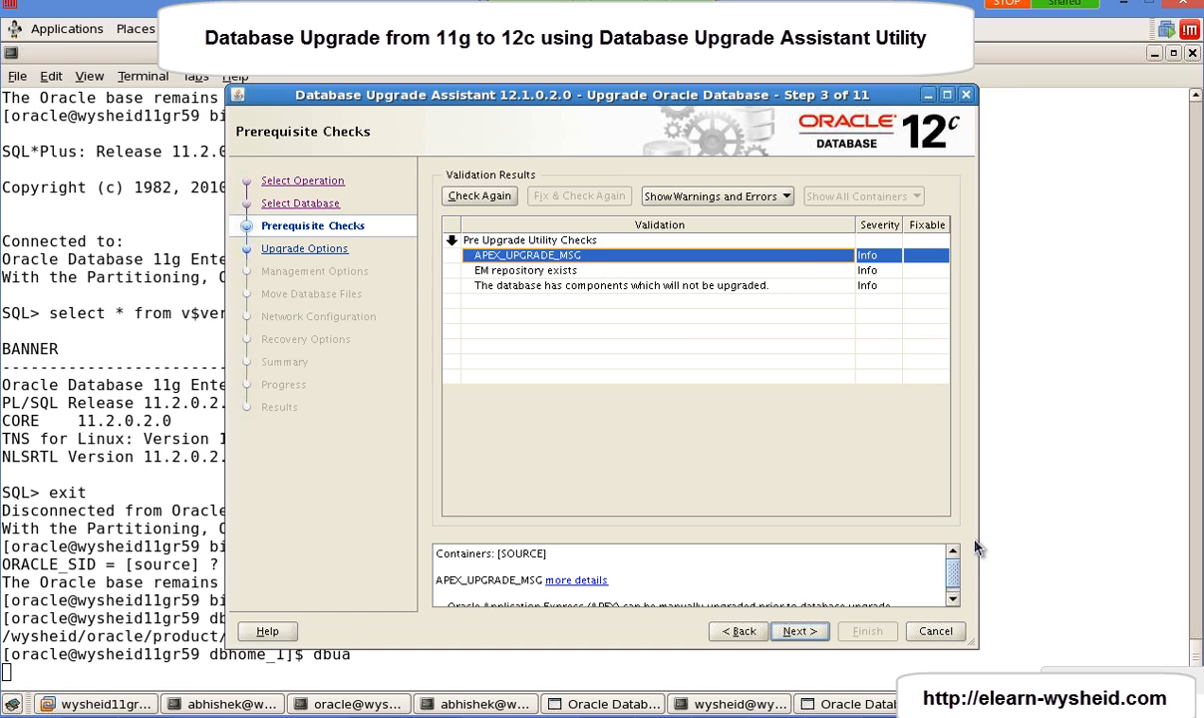
{"action": "left_click", "coordinate": [953, 599]}
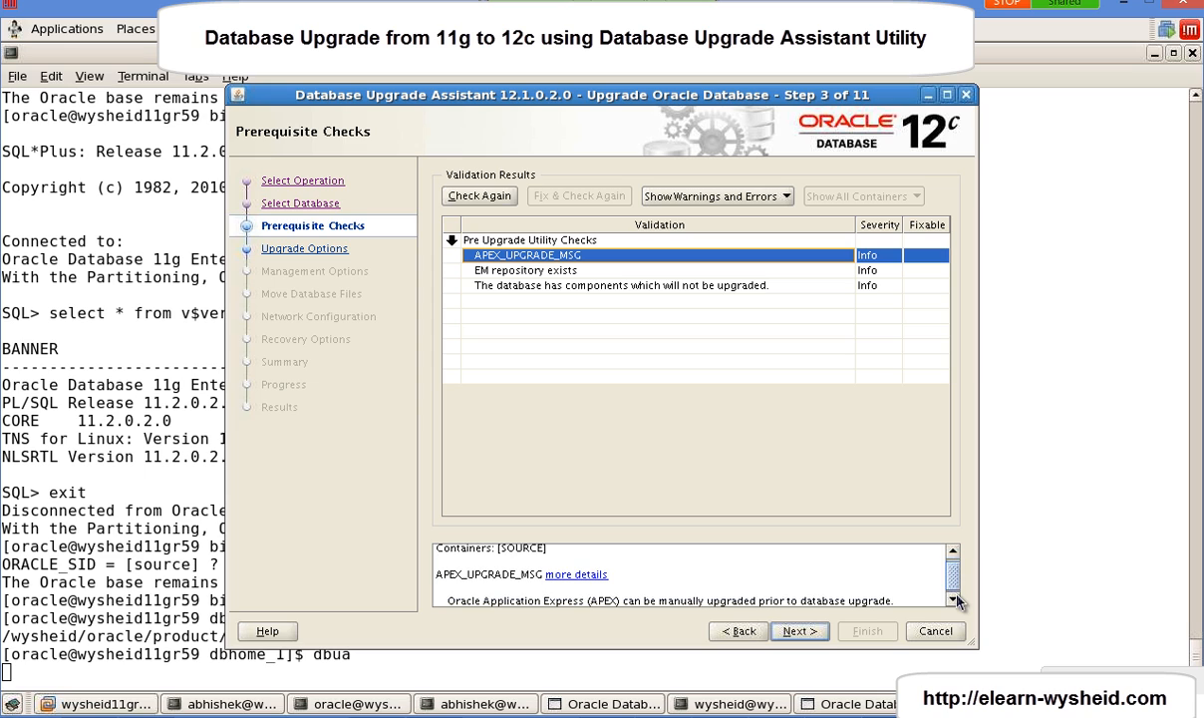
{"action": "left_click", "coordinate": [954, 599]}
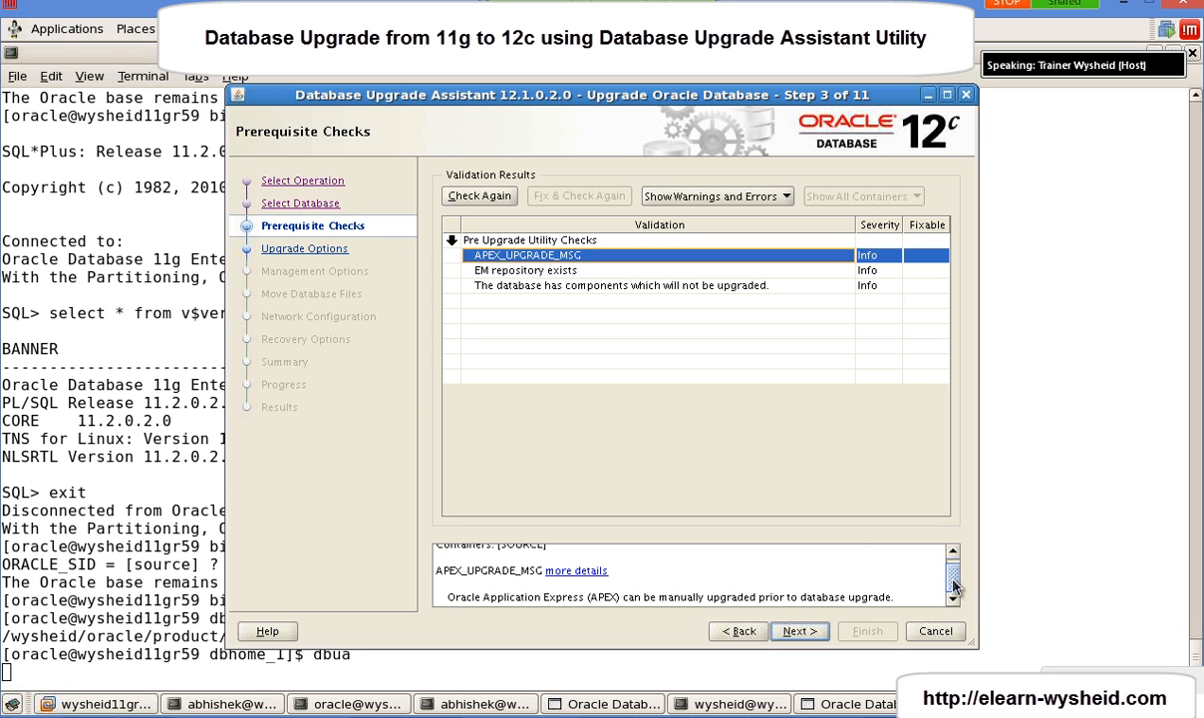
Read through the details of the "EM repository exists" validation result, including the recommended pre-upgrade action.
{"action": "left_click", "coordinate": [617, 275]}
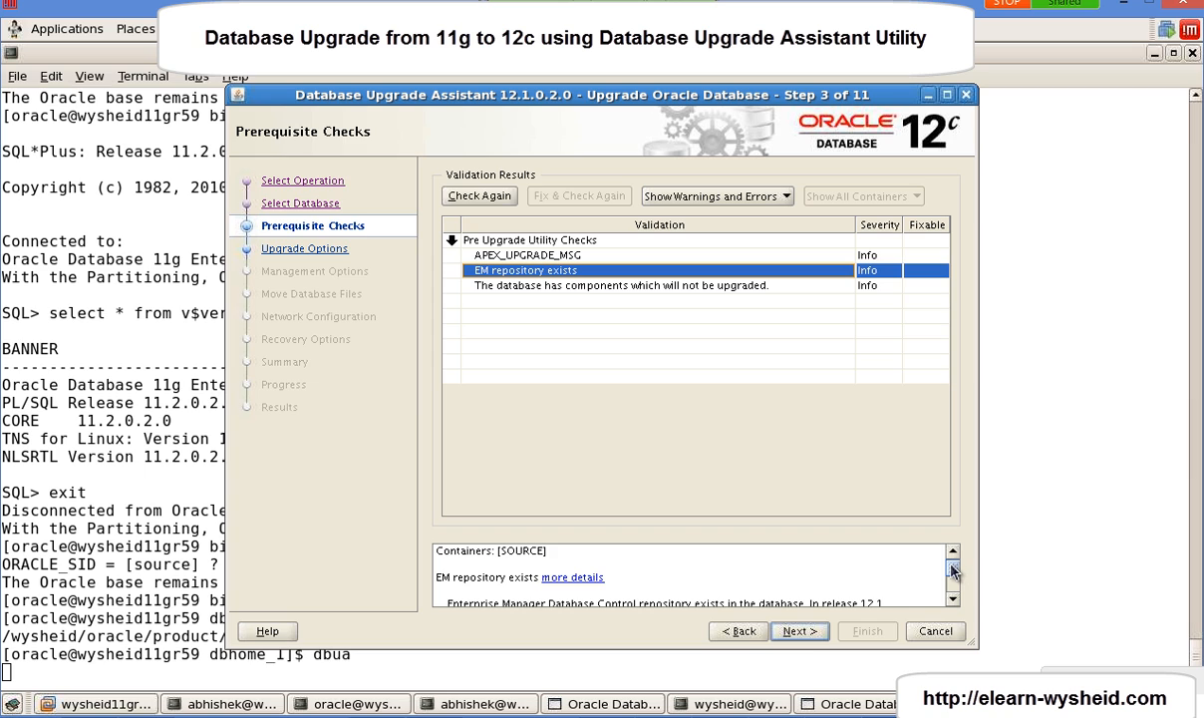
{"action": "left_click", "coordinate": [951, 599]}
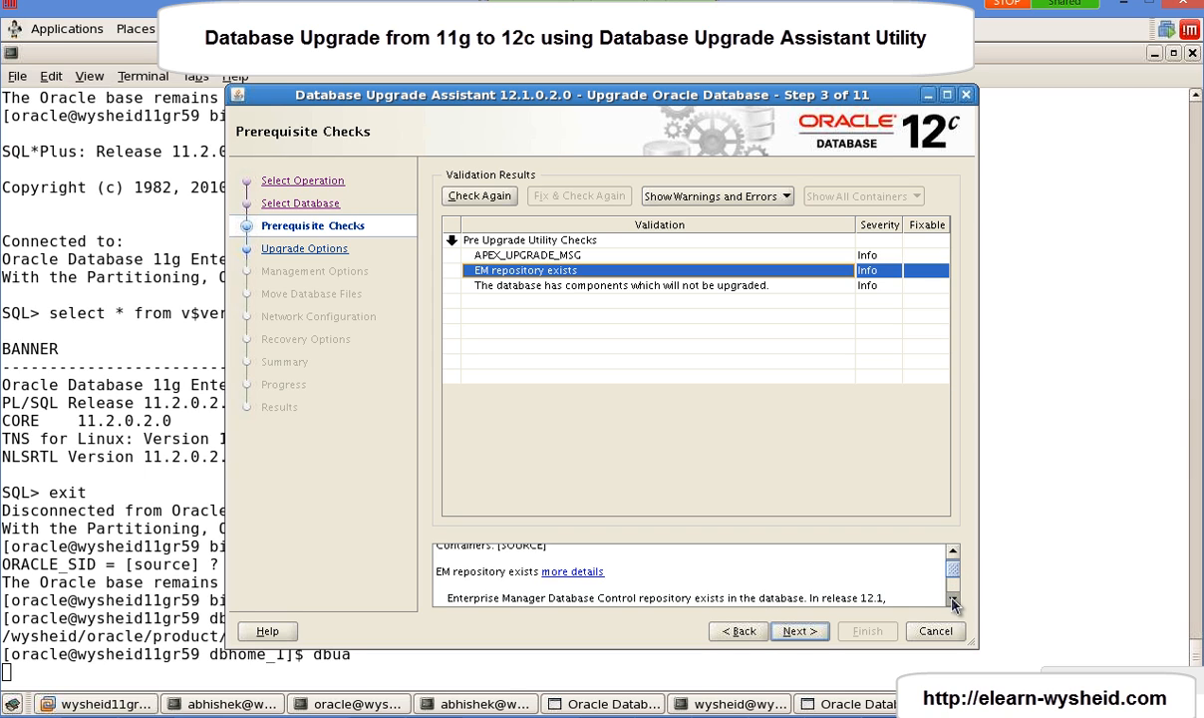
{"action": "left_click", "coordinate": [952, 599]}
{"action": "left_click", "coordinate": [951, 601]}
{"action": "left_click", "coordinate": [952, 601]}
{"action": "left_click", "coordinate": [952, 601]}
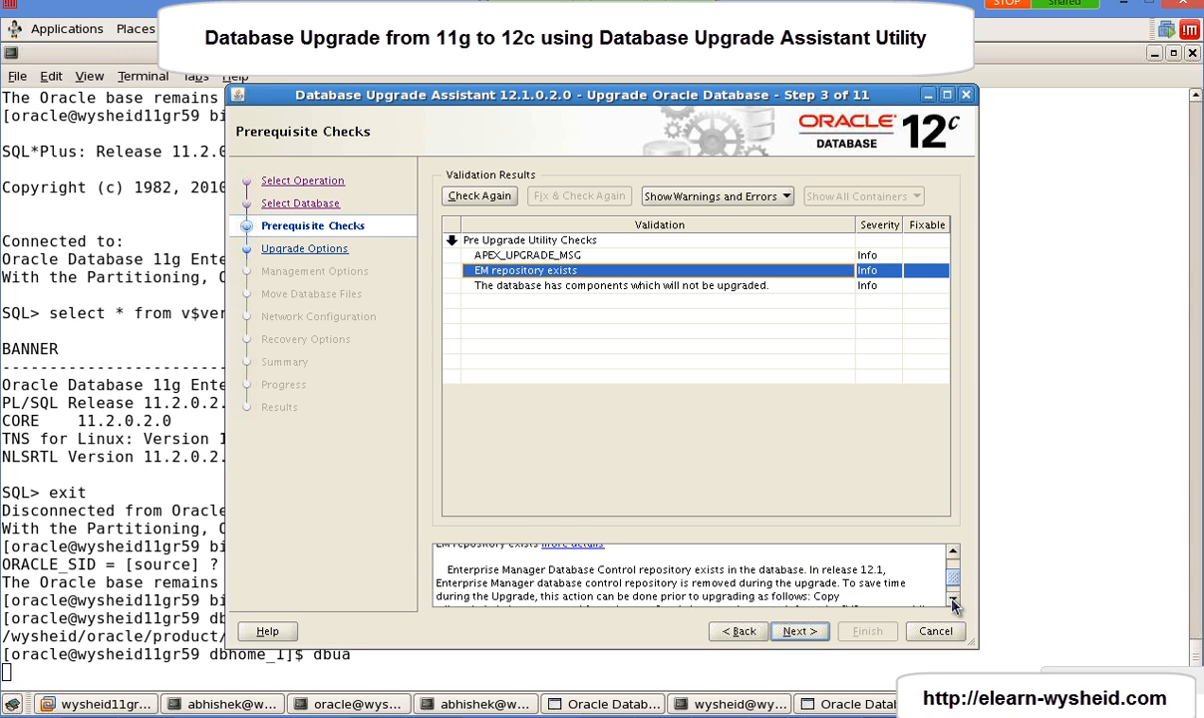
{"action": "left_click", "coordinate": [952, 601]}
{"action": "left_click", "coordinate": [951, 601]}
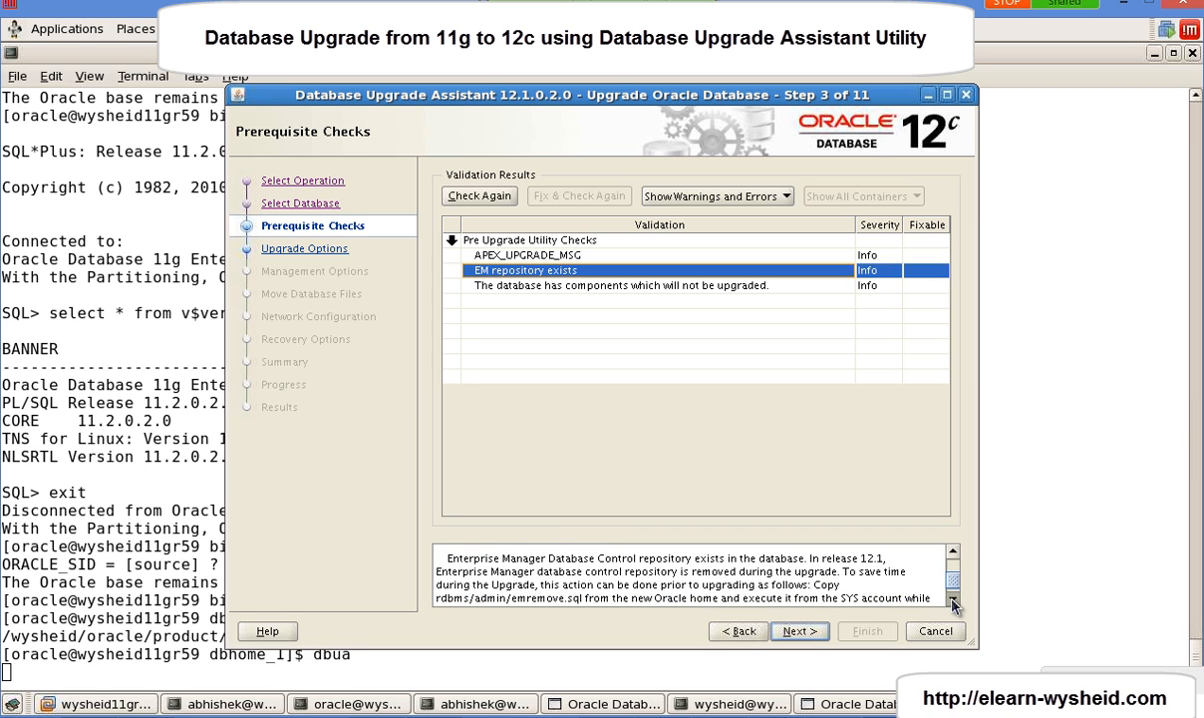
{"action": "left_click", "coordinate": [952, 601]}
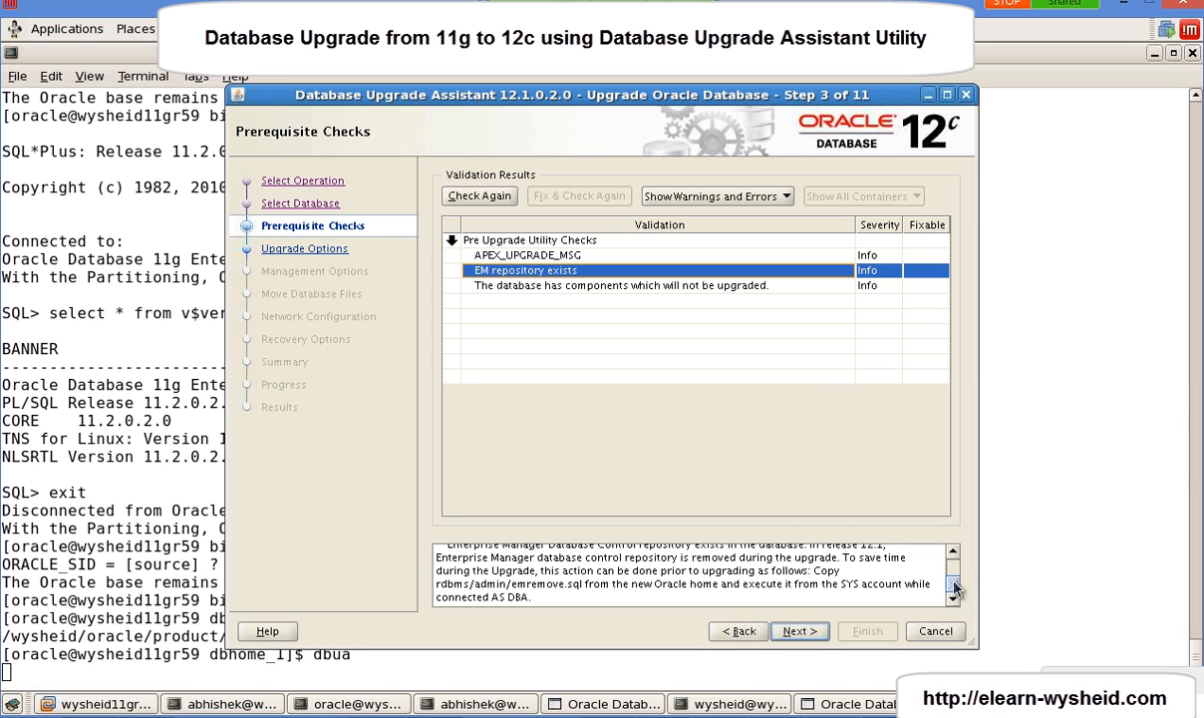
{"action": "left_click_drag", "start_coordinate": [954, 588], "coordinate": [952, 579]}
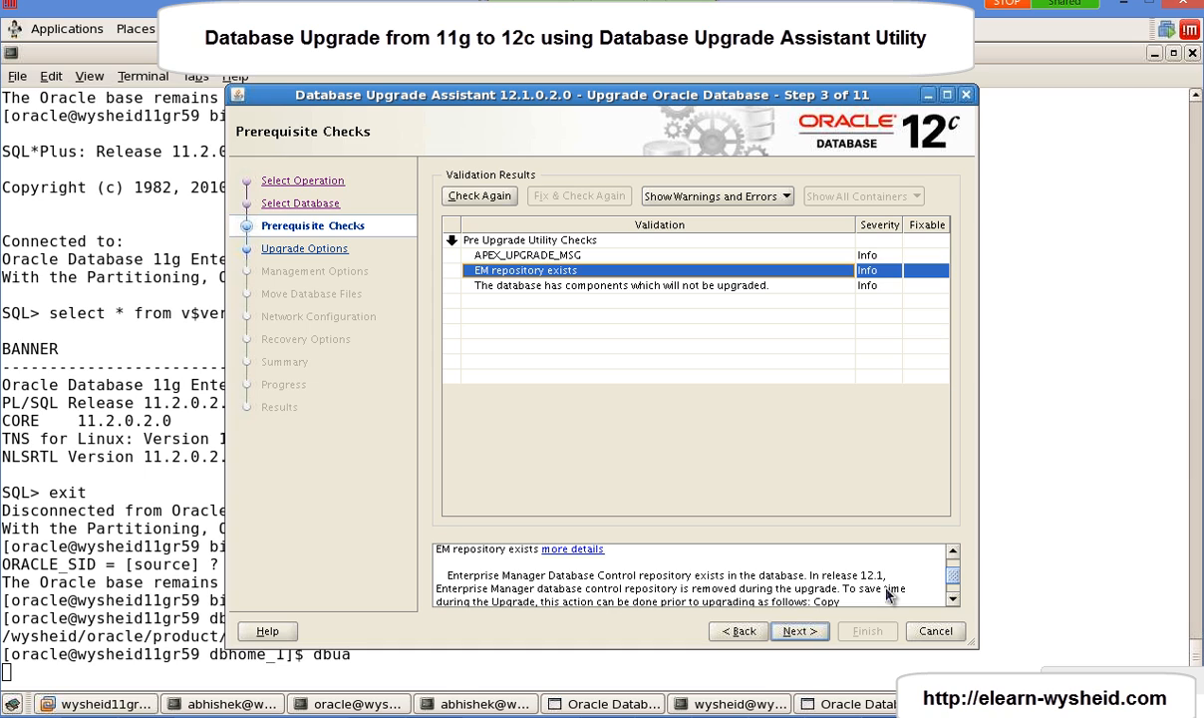
Read the remainder of the EM repository message about running emremove.sql from the new Oracle home.
{"action": "left_click", "coordinate": [954, 601]}
{"action": "left_click", "coordinate": [954, 600]}
{"action": "left_click", "coordinate": [954, 601]}
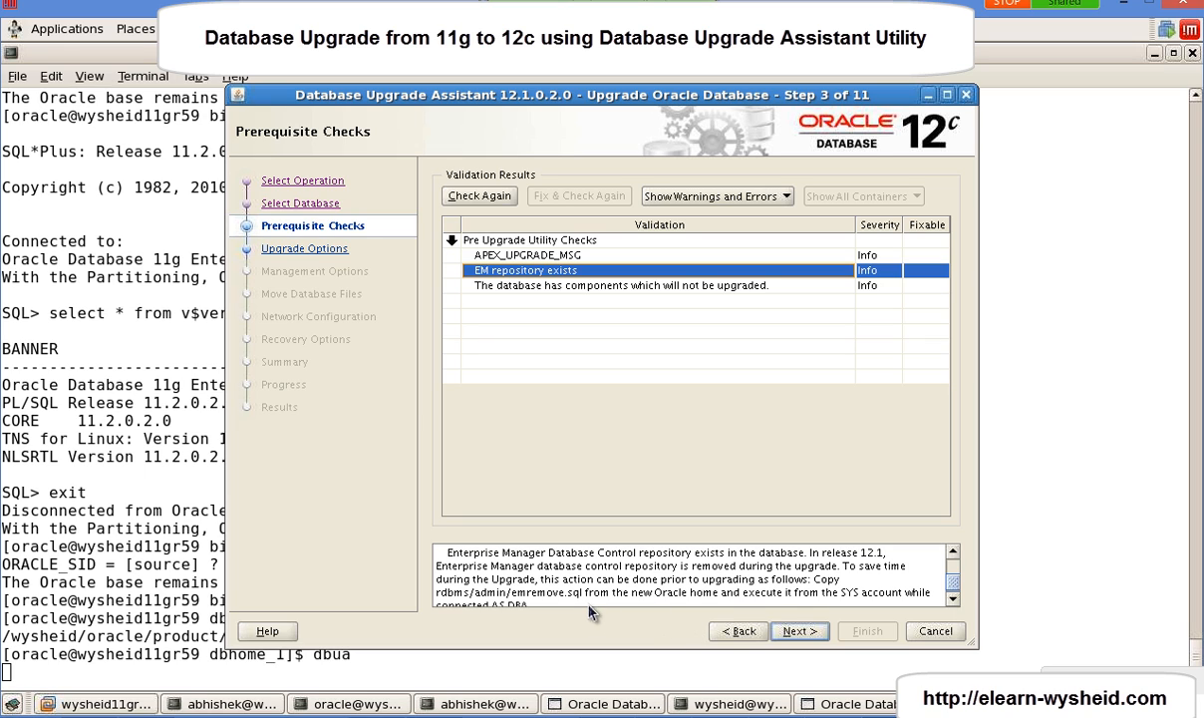
{"action": "left_click", "coordinate": [953, 600]}
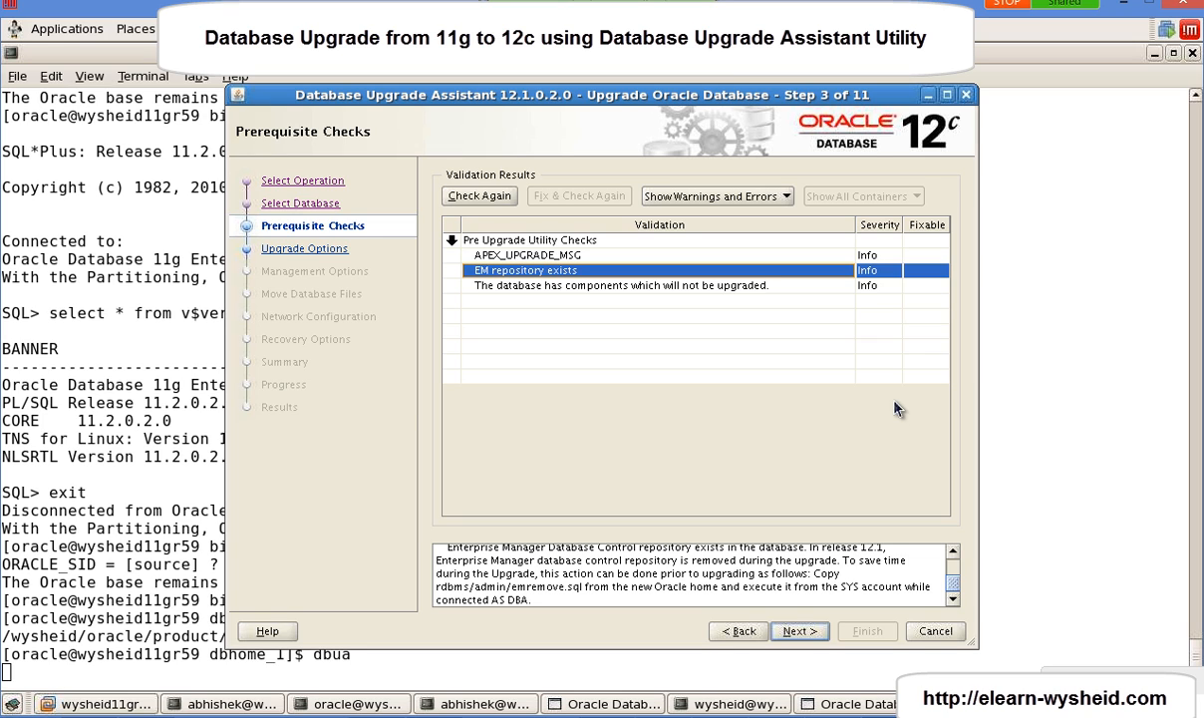
Read the full details of the "The database has components which will not be upgraded" result and reselect "EM repository exists".
{"action": "left_click", "coordinate": [873, 288]}
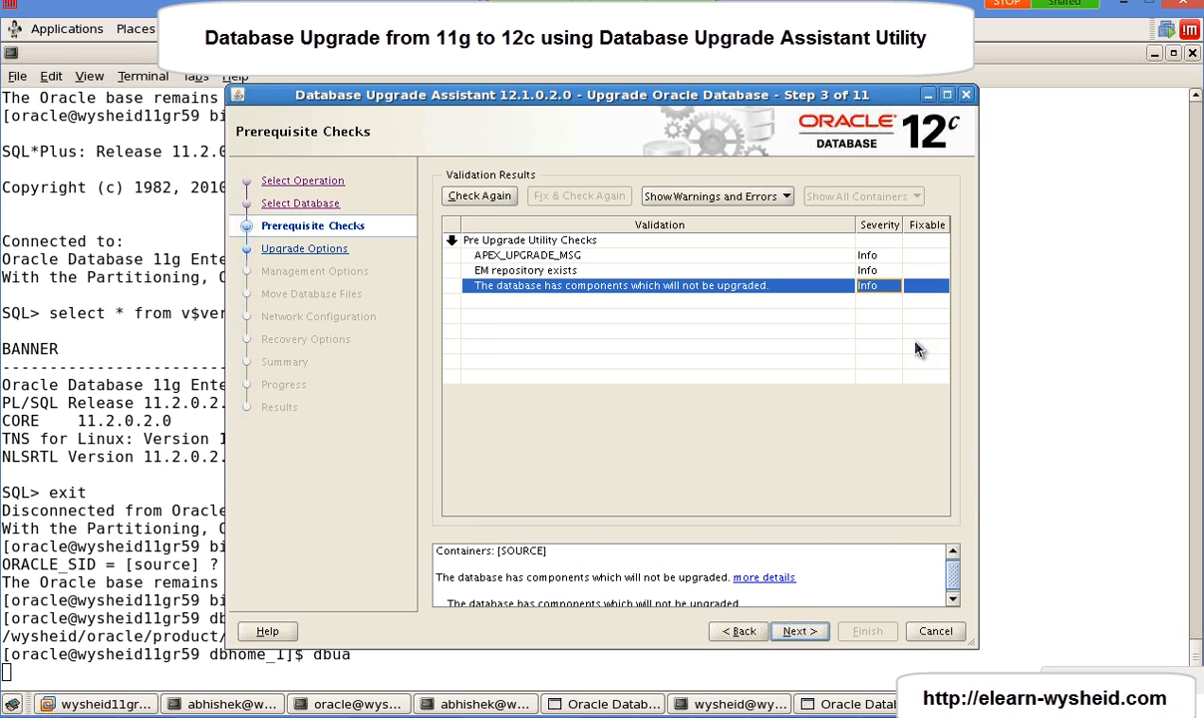
{"action": "left_click", "coordinate": [953, 601]}
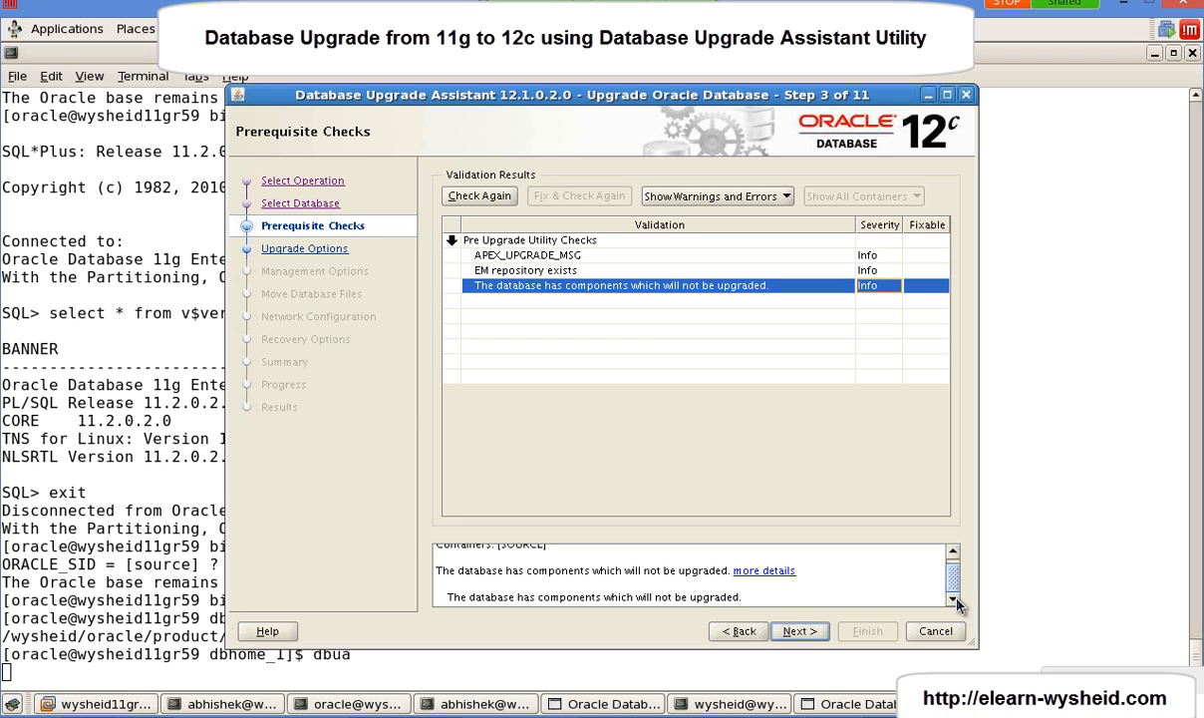
{"action": "left_click", "coordinate": [786, 571]}
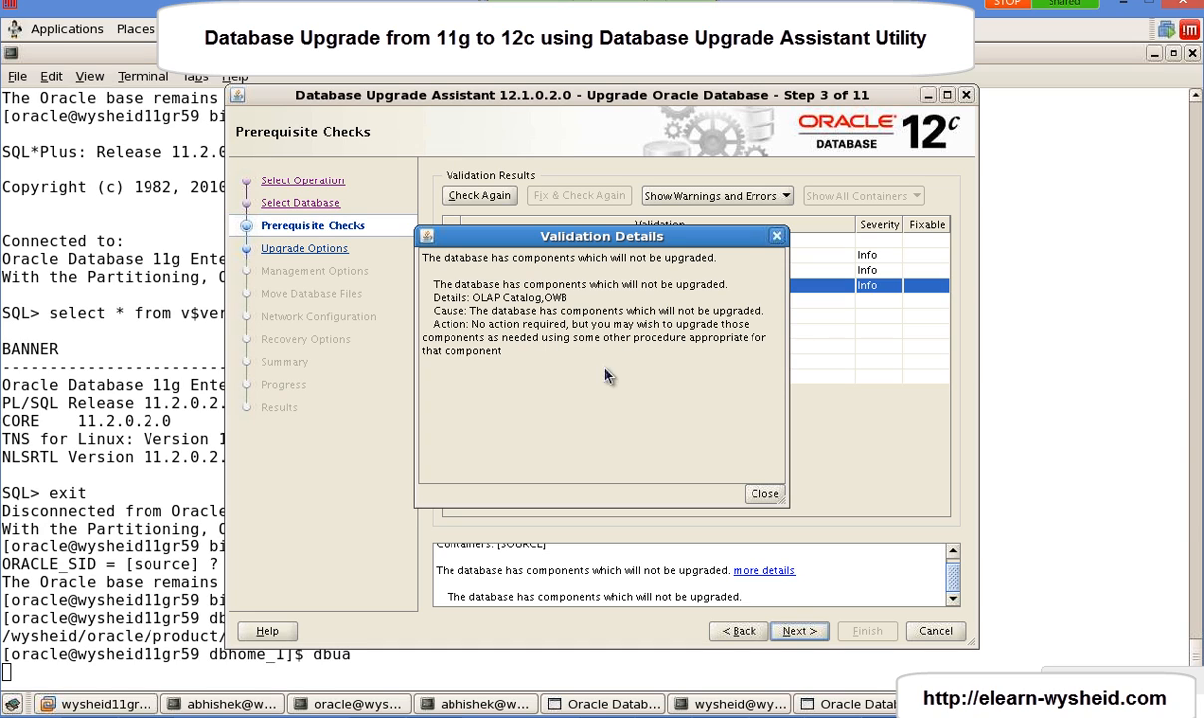
{"action": "left_click", "coordinate": [764, 494]}
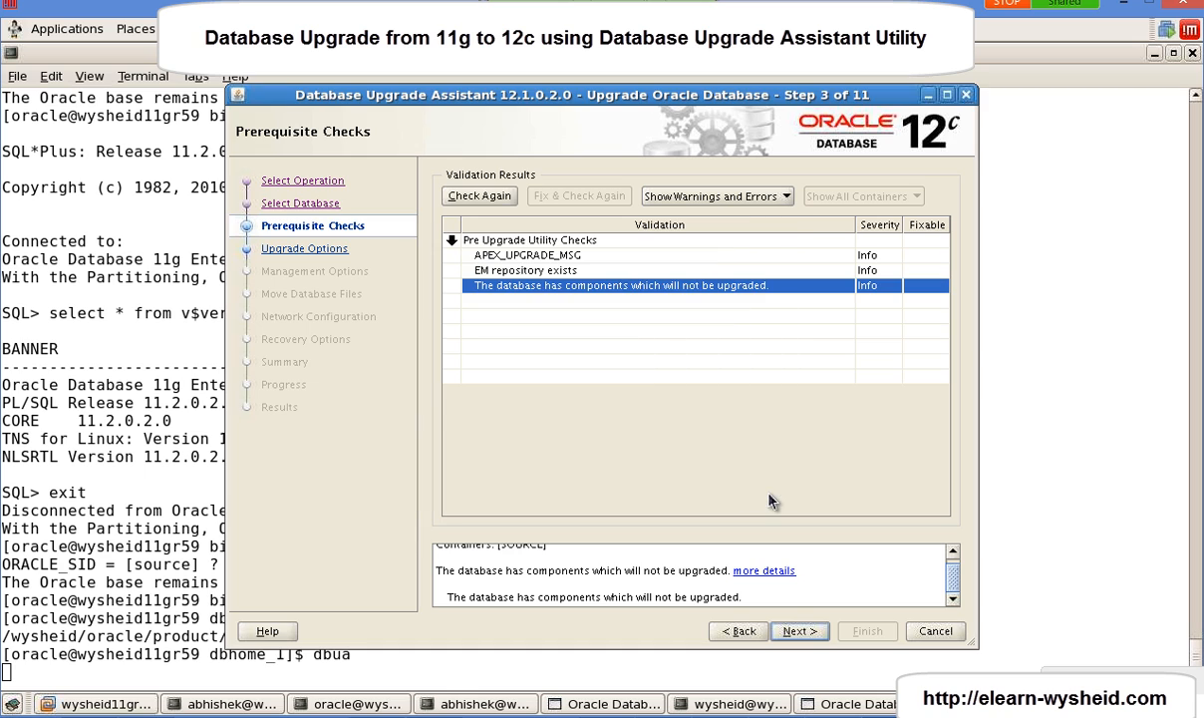
{"action": "left_click", "coordinate": [626, 272]}
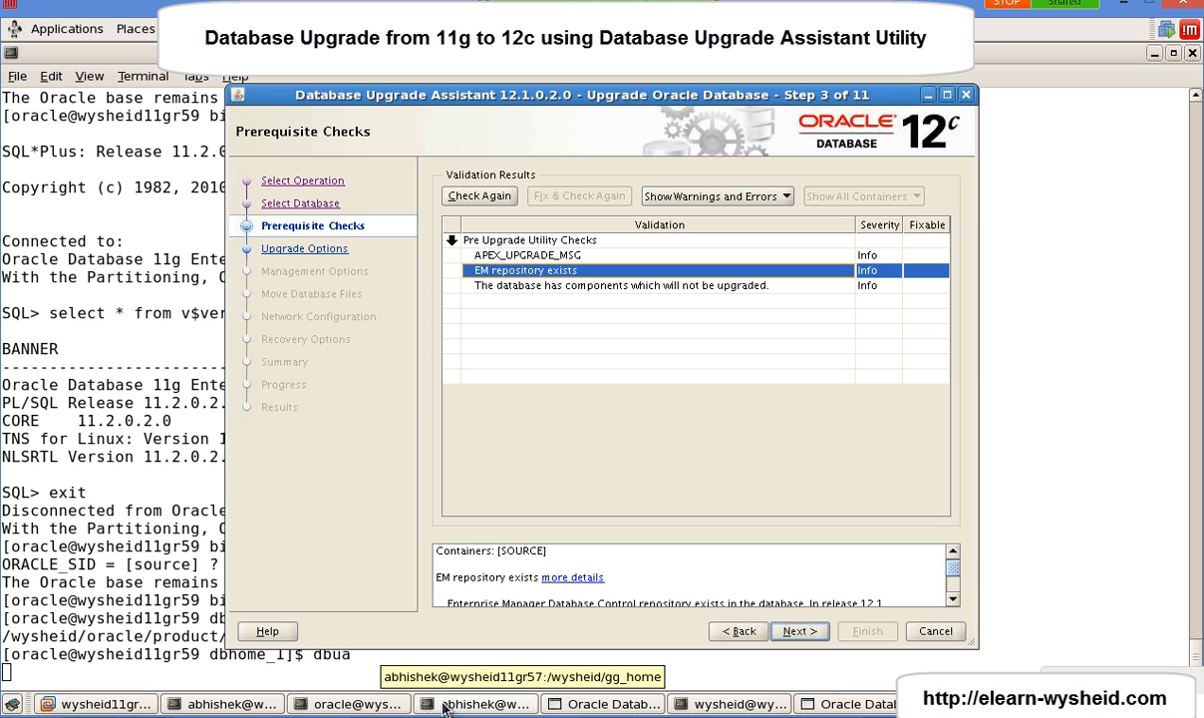
In the terminal running GGSCI, exit GGSCI, the user shell and the root SSH session on 10.17.57.57.
{"action": "left_click", "coordinate": [392, 706]}
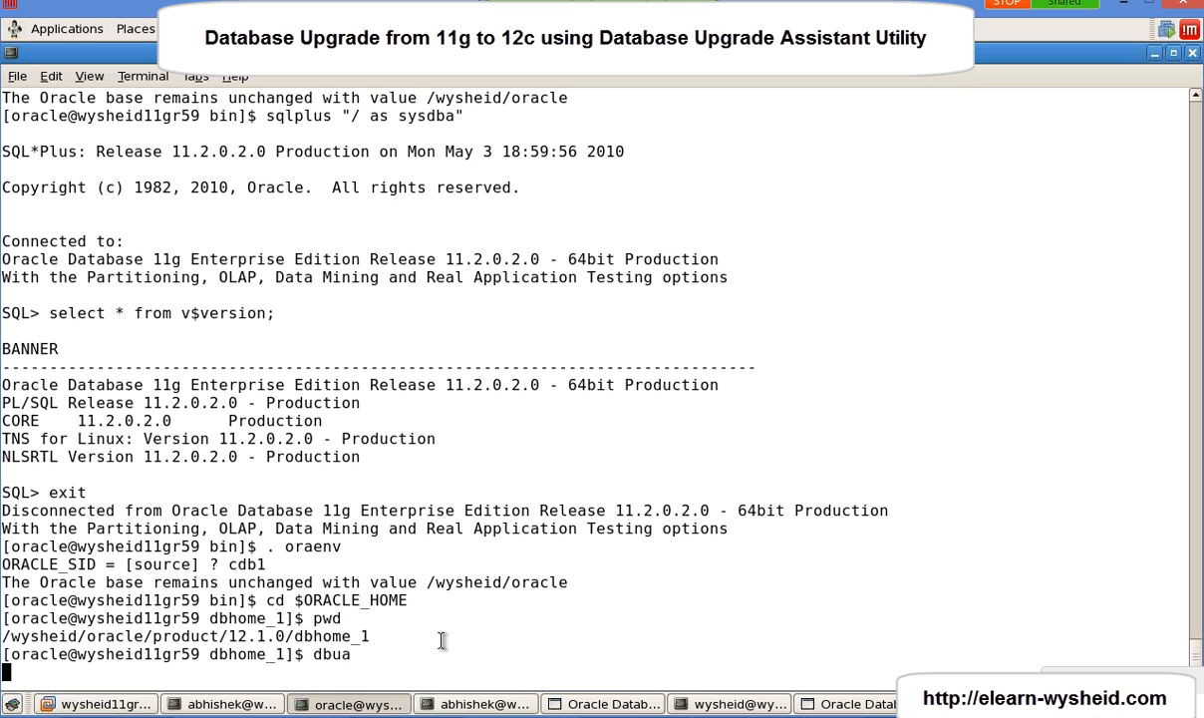
{"action": "left_click", "coordinate": [473, 706]}
{"action": "type", "text": "exit"}
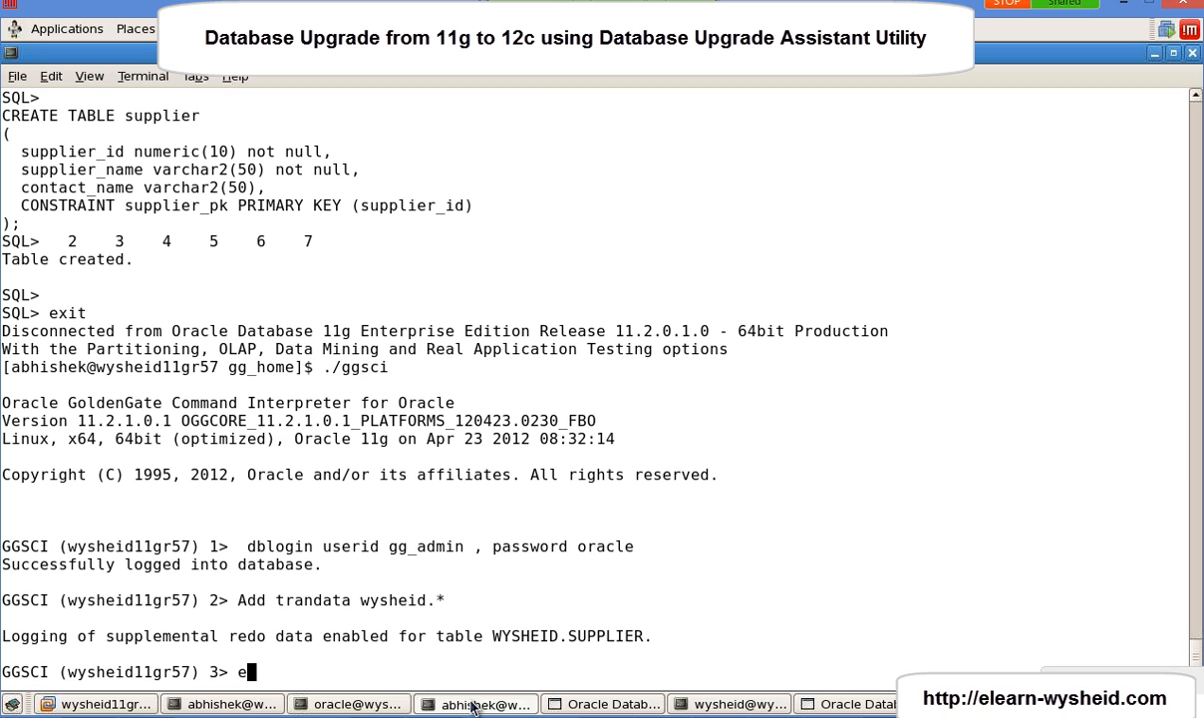
{"action": "key", "text": "Return"}
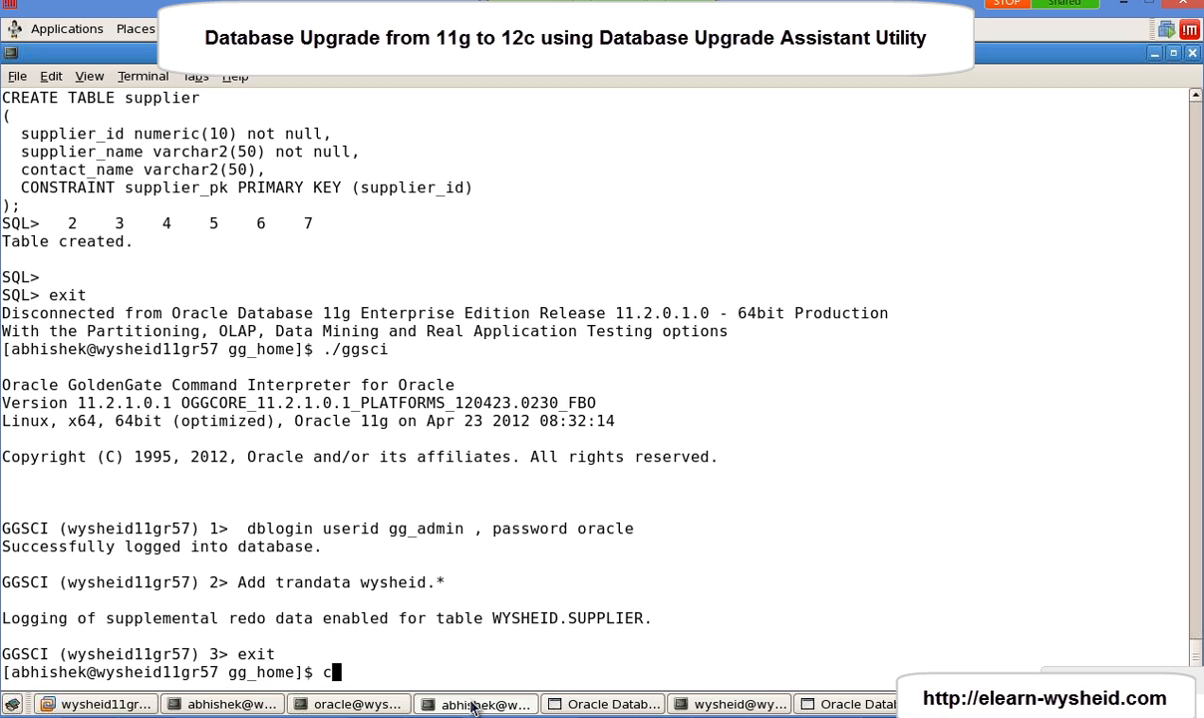
{"action": "type", "text": "exit"}
{"action": "key", "text": "Return"}
{"action": "type", "text": "cl"}
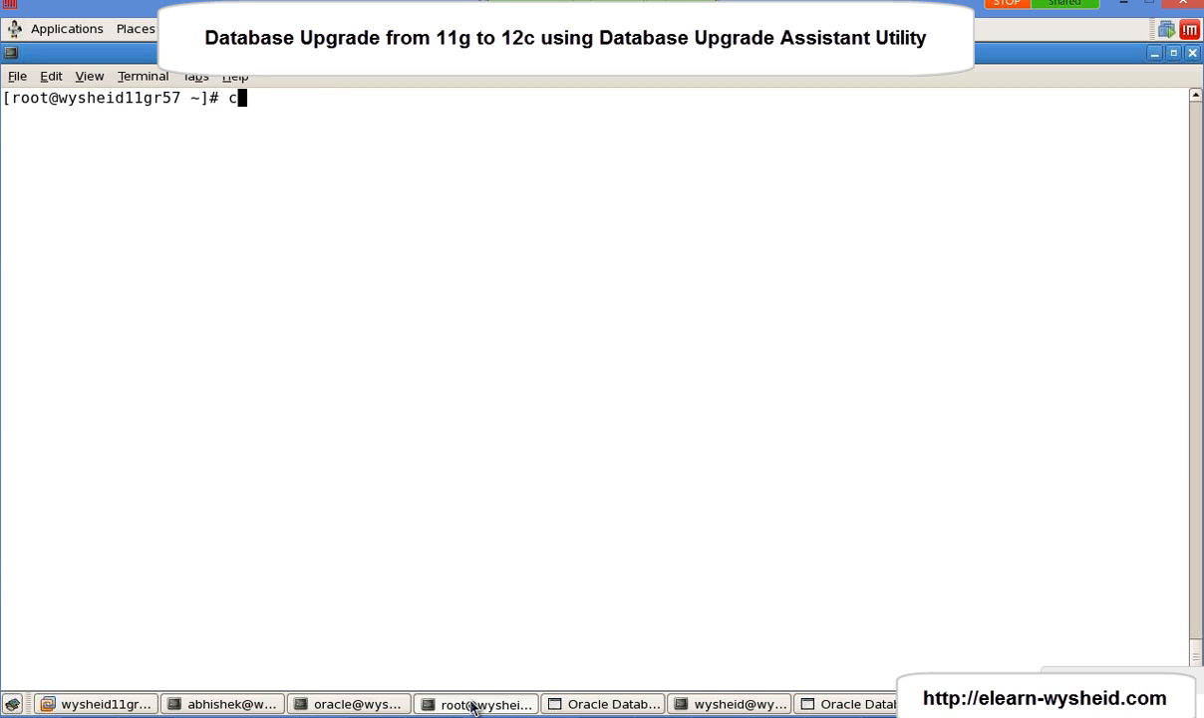
{"action": "key", "text": "BackSpace"}
{"action": "key", "text": "BackSpace"}
{"action": "type", "text": "exit"}
{"action": "key", "text": "Return"}
Connect to 10.17.57.59 as root over SSH with X forwarding, entering the root password.
{"action": "key", "text": "Up"}
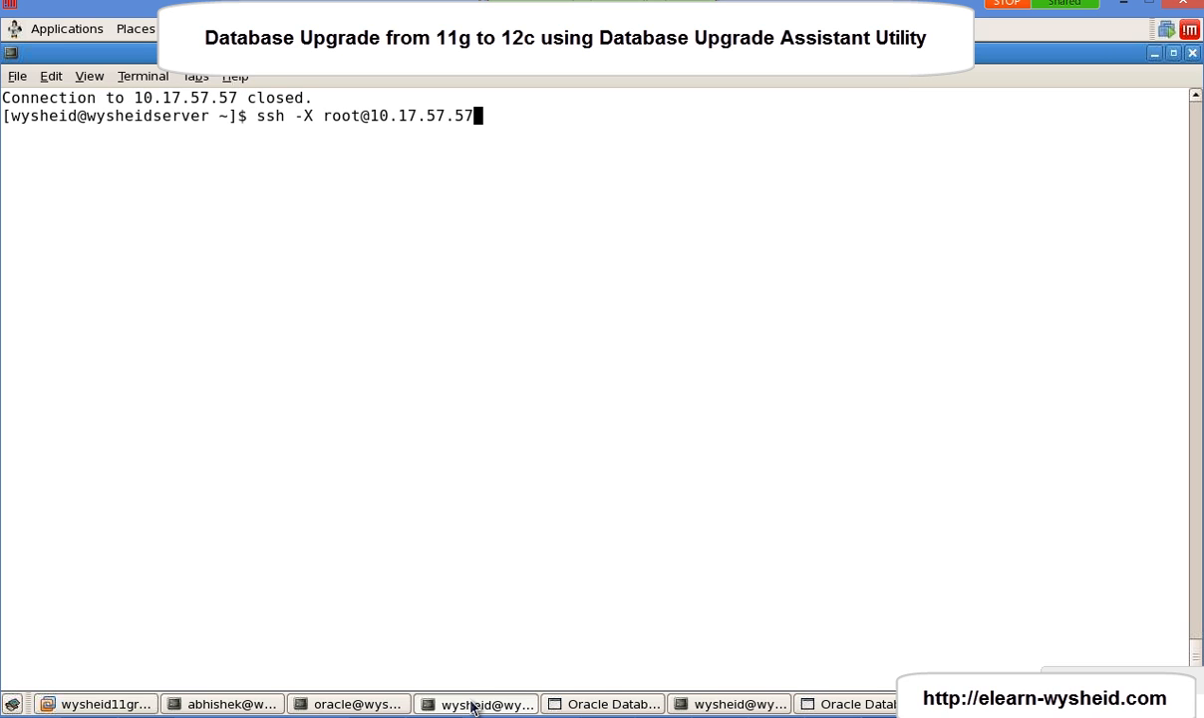
{"action": "key", "text": "BackSpace"}
{"action": "type", "text": "9"}
{"action": "key", "text": "Return"}
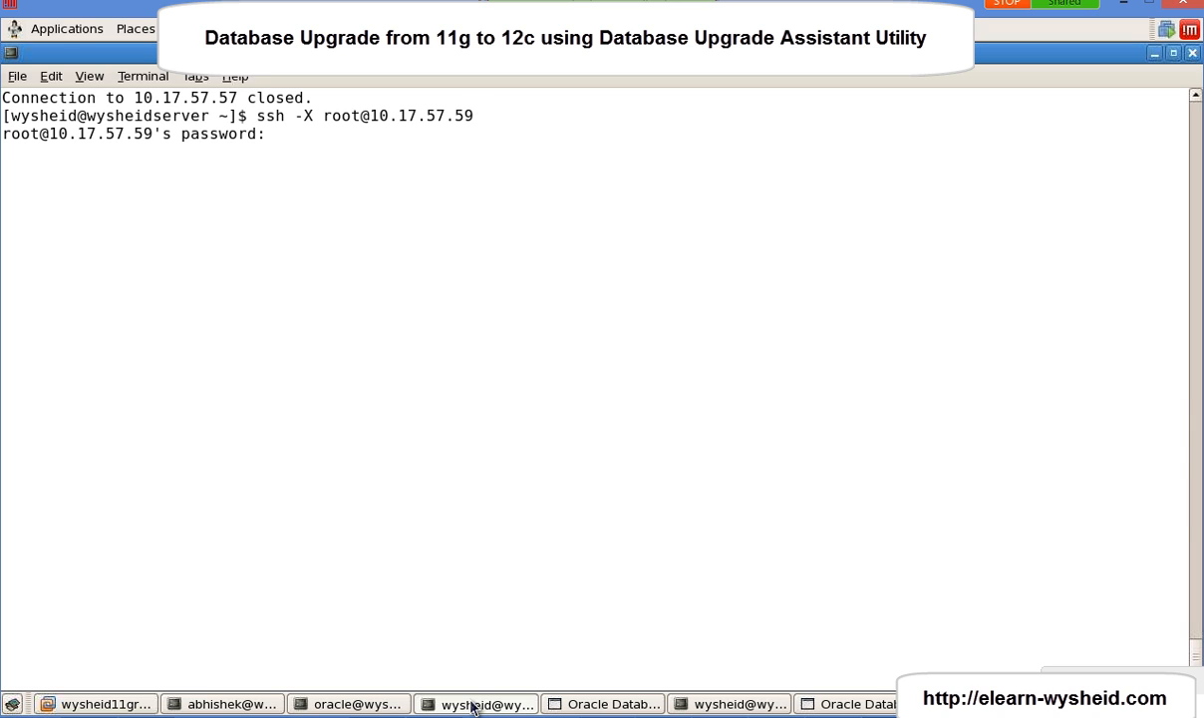
{"action": "key", "text": "Return"}
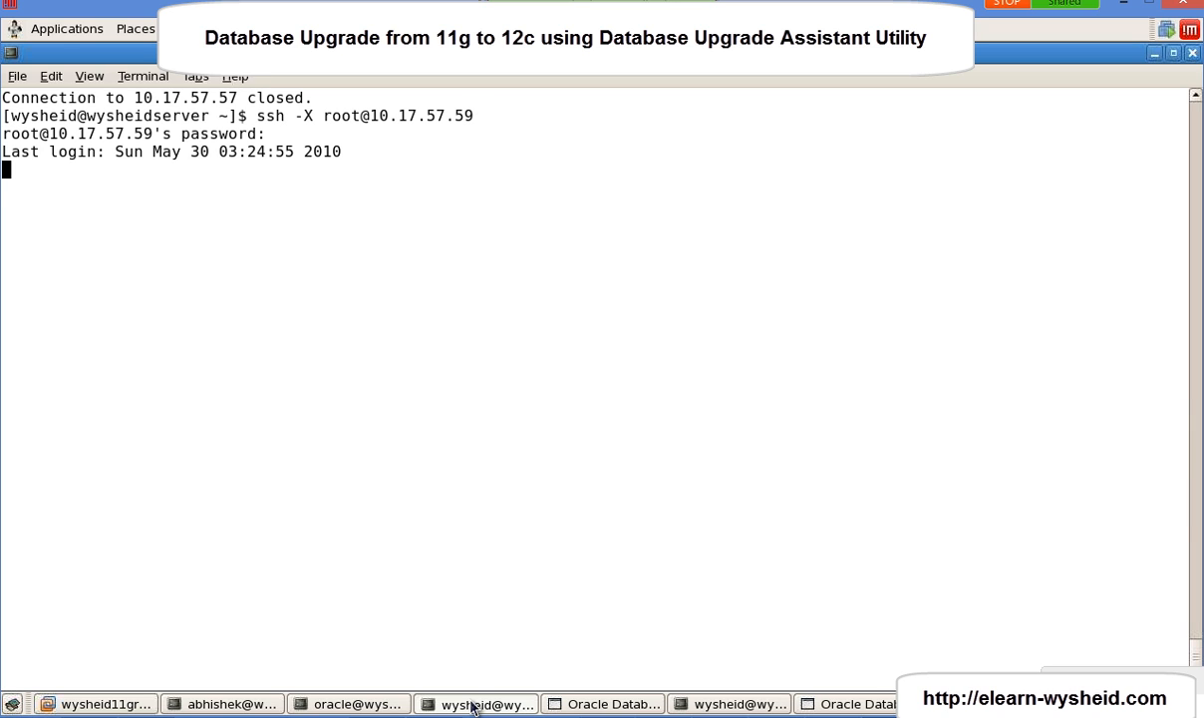
Switch from root to the oracle user with a login shell.
{"action": "type", "text": "s"}
{"action": "type", "text": "u -"}
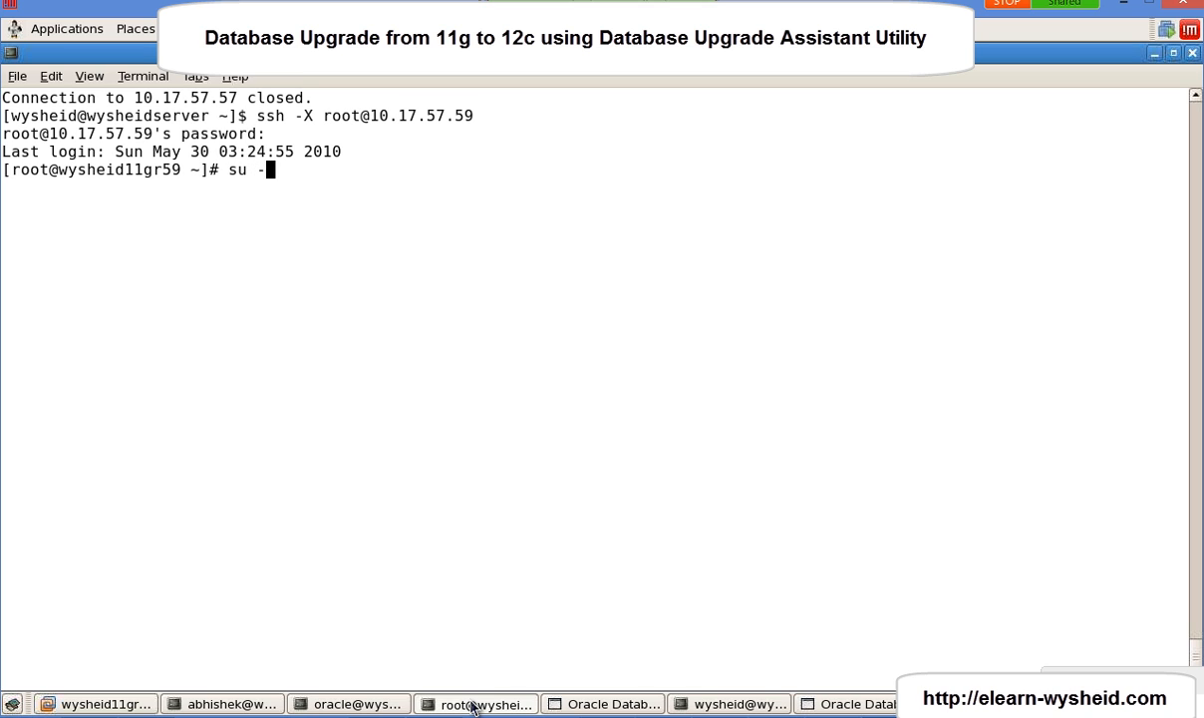
{"action": "type", "text": " oracle"}
{"action": "key", "text": "Return"}
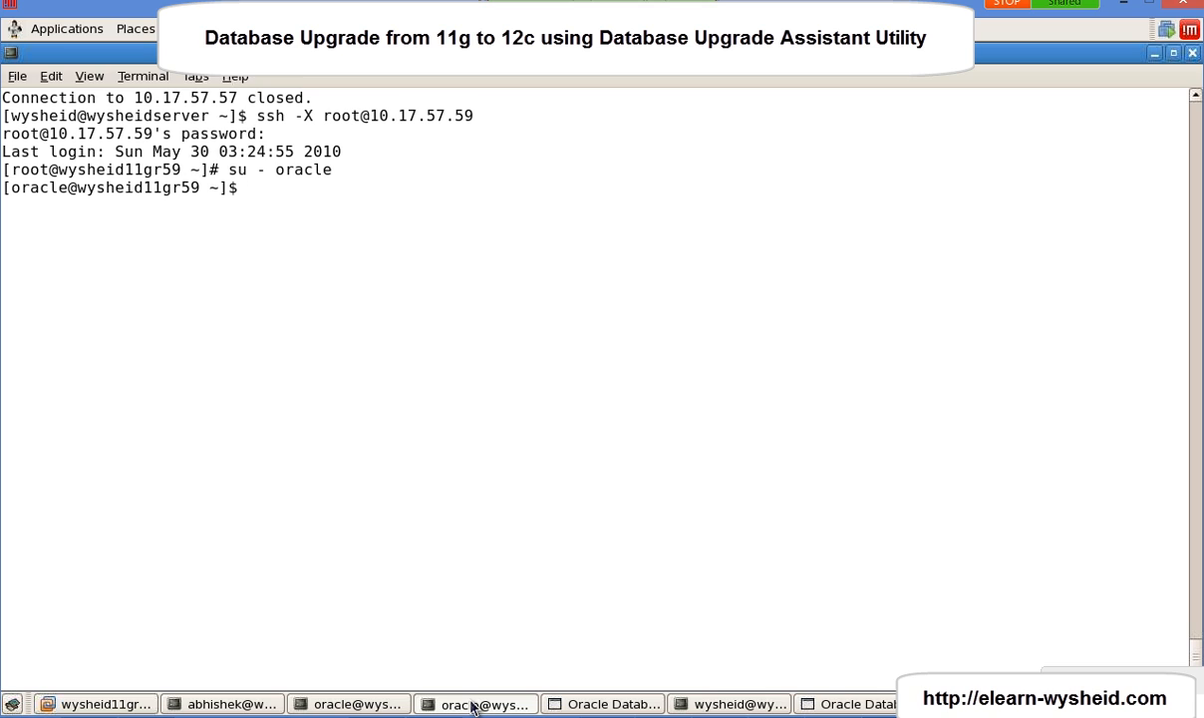
Set the Oracle environment to the cdb1 SID using oraenv.
{"action": "type", "text": ". oraen"}
{"action": "key", "text": "Return"}
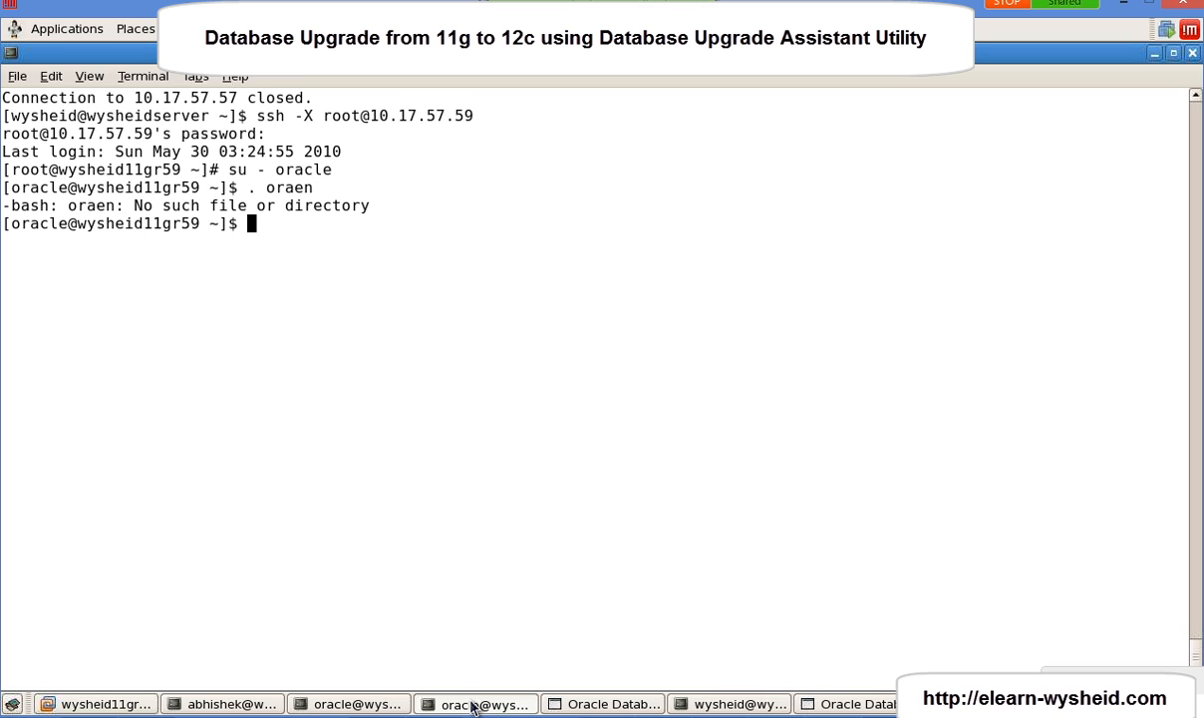
{"action": "key", "text": "Up"}
{"action": "type", "text": "v"}
{"action": "key", "text": "Return"}
{"action": "type", "text": "cdb1"}
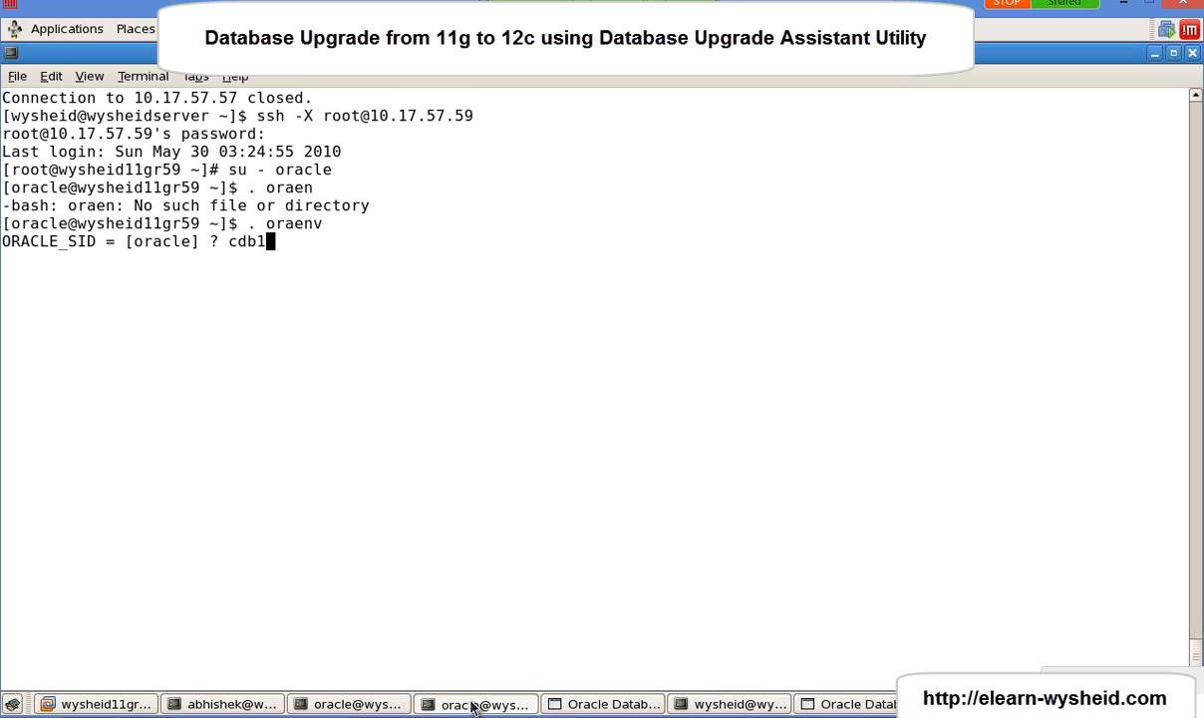
{"action": "key", "text": "Return"}
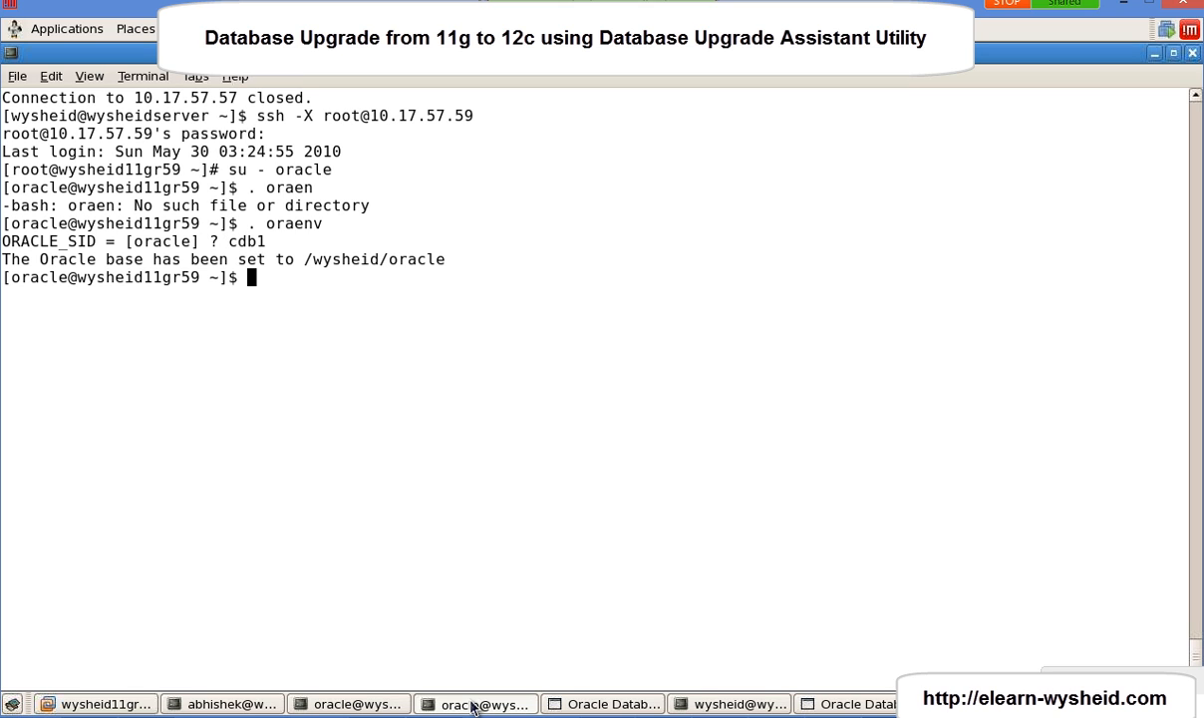
Copy emremove.sql from the 12.1.0 home's rdbms/admin directory to /tmp/.
{"action": "type", "text": "cp $ORACLE_"}
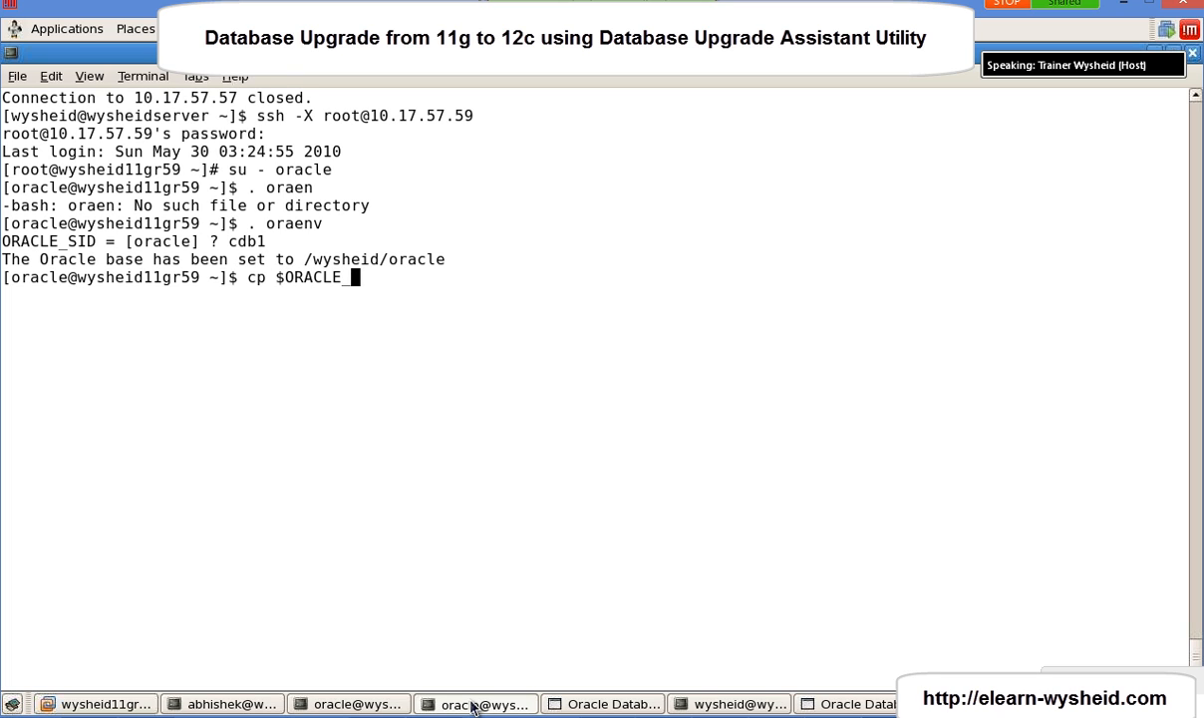
{"action": "type", "text": "HOME/"}
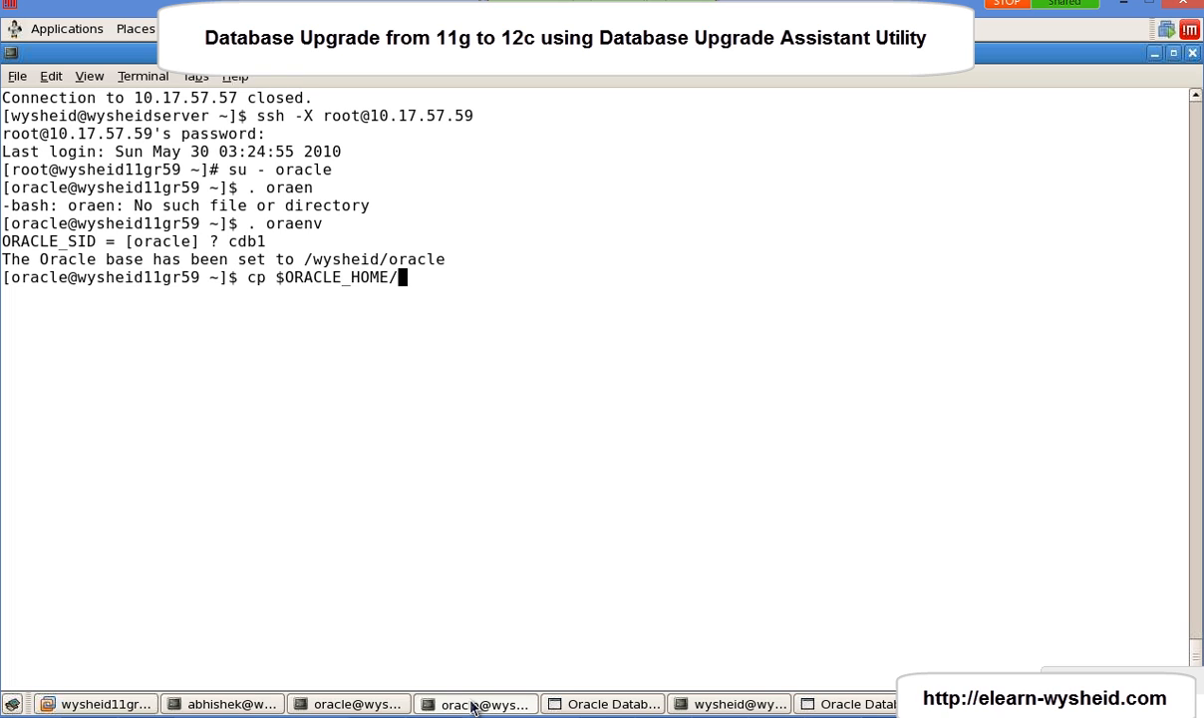
{"action": "type", "text": "rdb"}
{"action": "key", "text": "Tab"}
{"action": "type", "text": "admin/"}
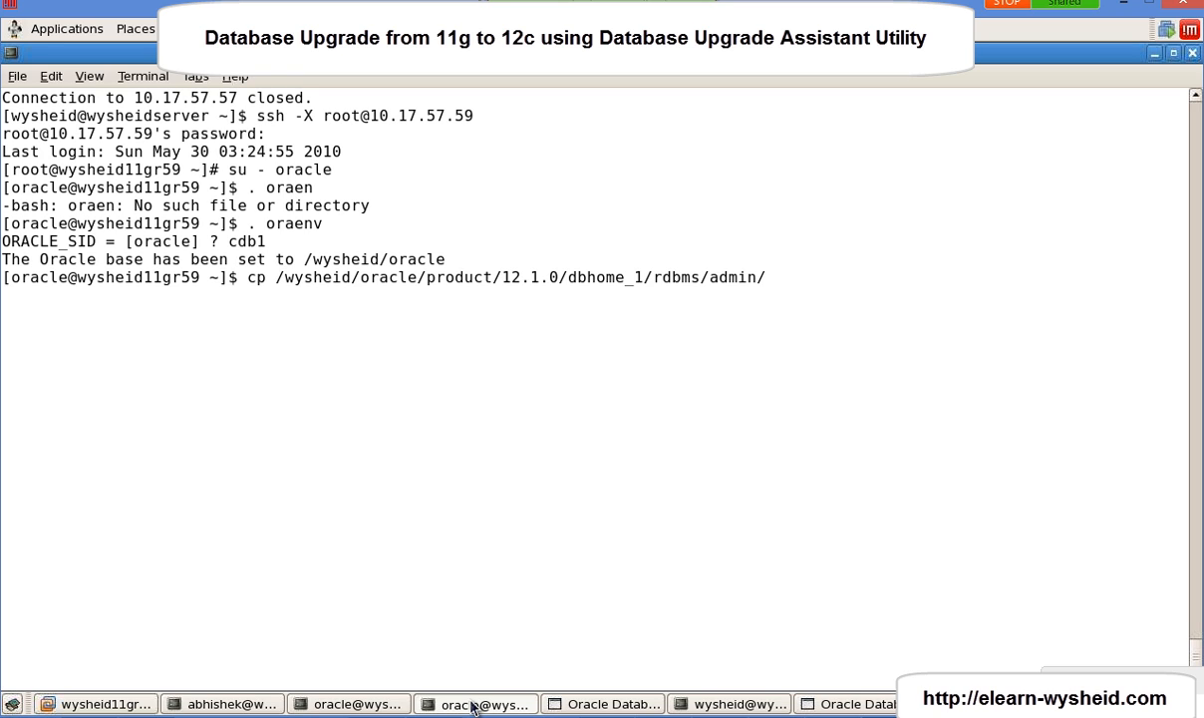
{"action": "type", "text": "em"}
{"action": "key", "text": "Tab"}
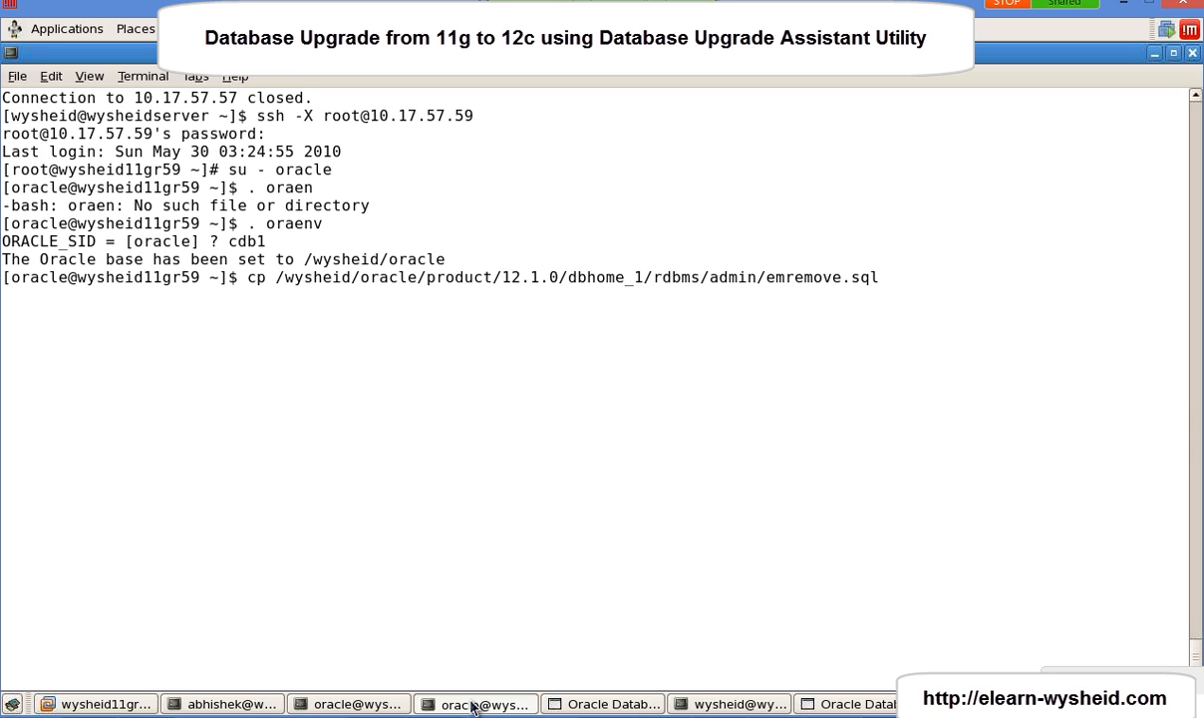
{"action": "type", "text": "/tmp"}
{"action": "type", "text": "/"}
{"action": "key", "text": "Return"}
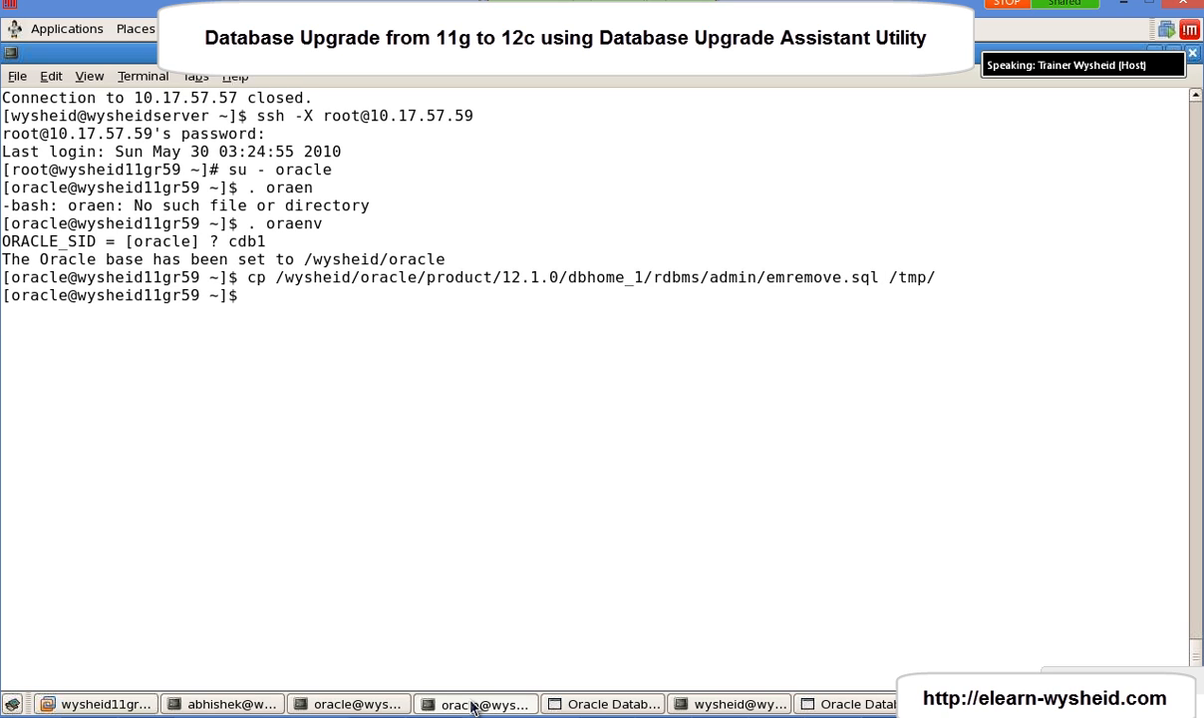
Change the Oracle environment to the source SID using oraenv.
{"action": "type", "text": ". oraev"}
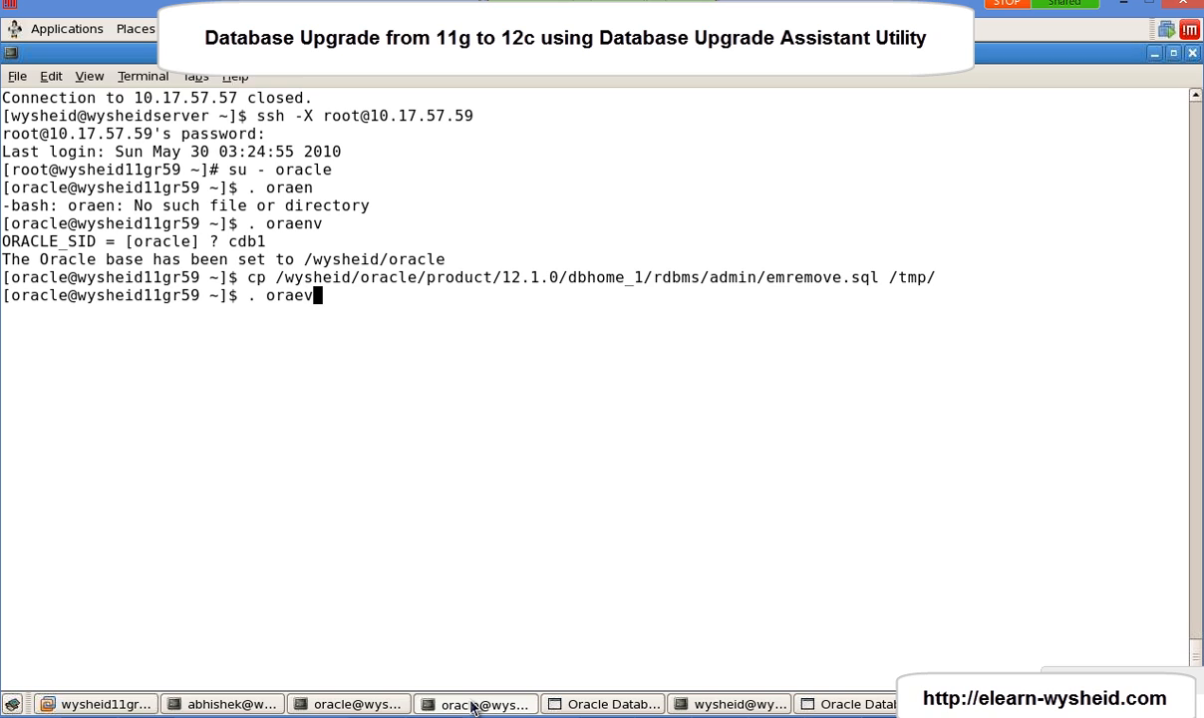
{"action": "key", "text": "BackSpace"}
{"action": "type", "text": "nv"}
{"action": "key", "text": "Return"}
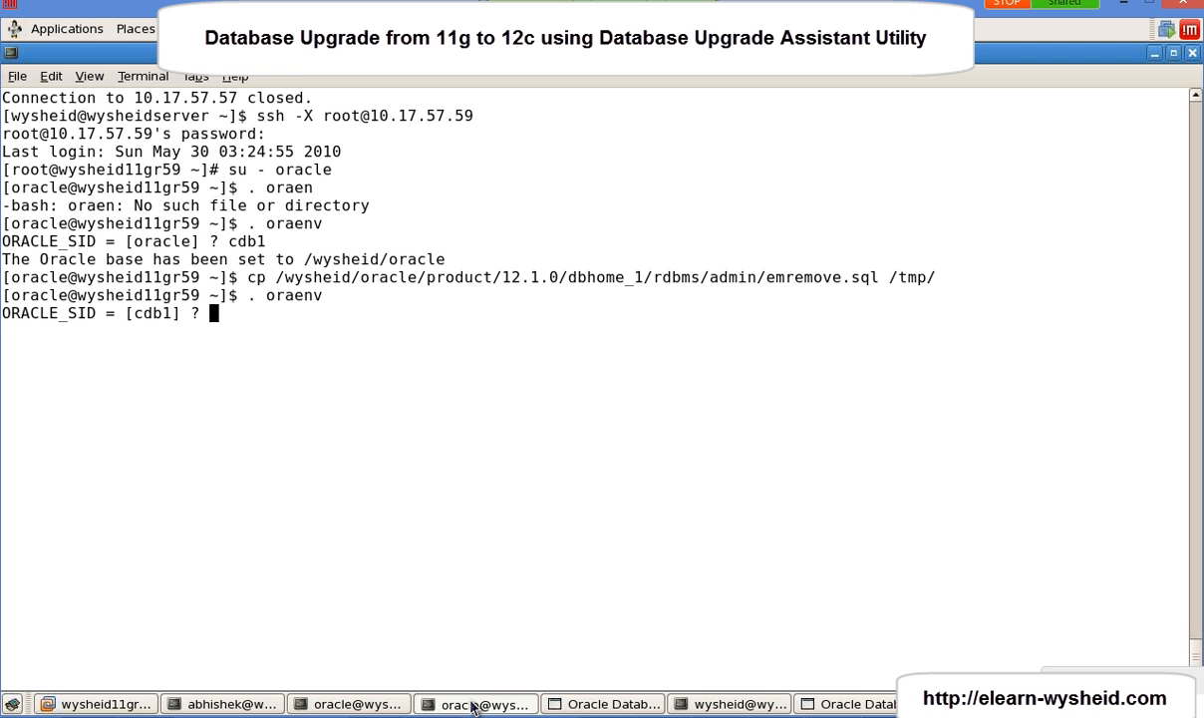
{"action": "type", "text": "source"}
{"action": "key", "text": "Return"}
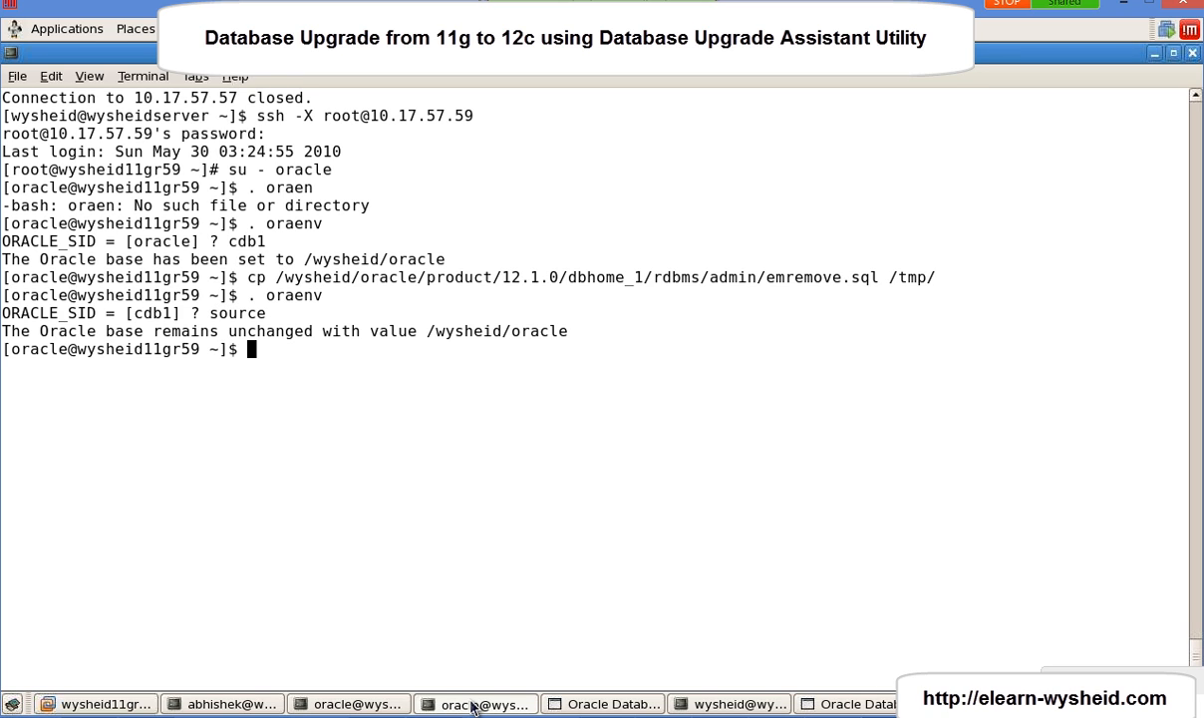
Connect to the source database in SQL*Plus with "/ as sysdba".
{"action": "type", "text": "sqlplus "}
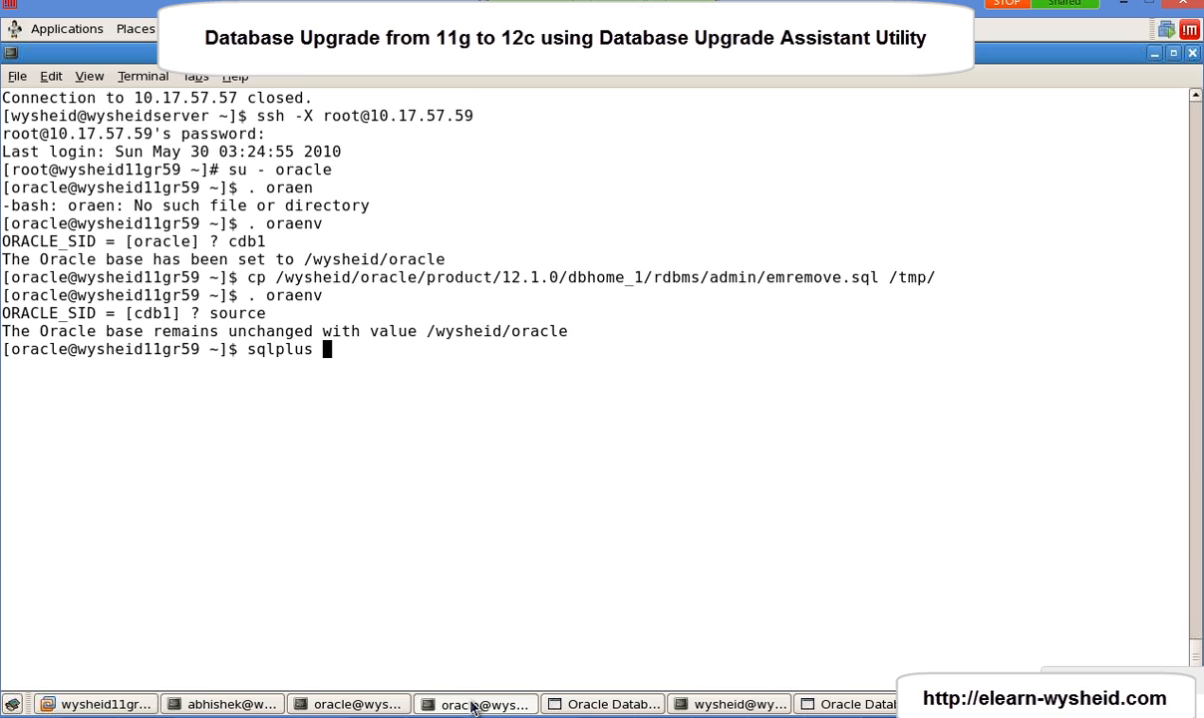
{"action": "type", "text": "\"/ as sysdba\""}
{"action": "key", "text": "Return"}
Run the /tmp/emremove.sql script to remove the Enterprise Manager repository from the source database.
{"action": "type", "text": "@"}
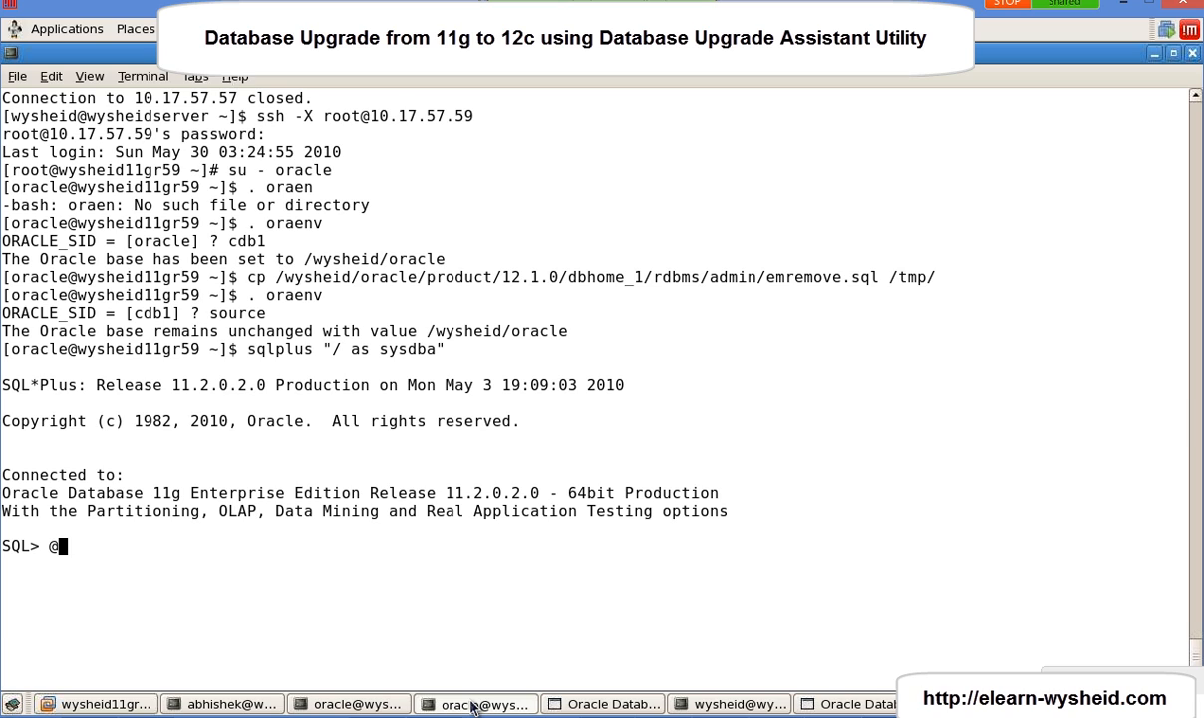
{"action": "type", "text": "/tmp/er"}
{"action": "key", "text": "BackSpace"}
{"action": "type", "text": "m"}
{"action": "key", "text": "Tab"}
{"action": "key", "text": "BackSpace"}
{"action": "type", "text": "remo"}
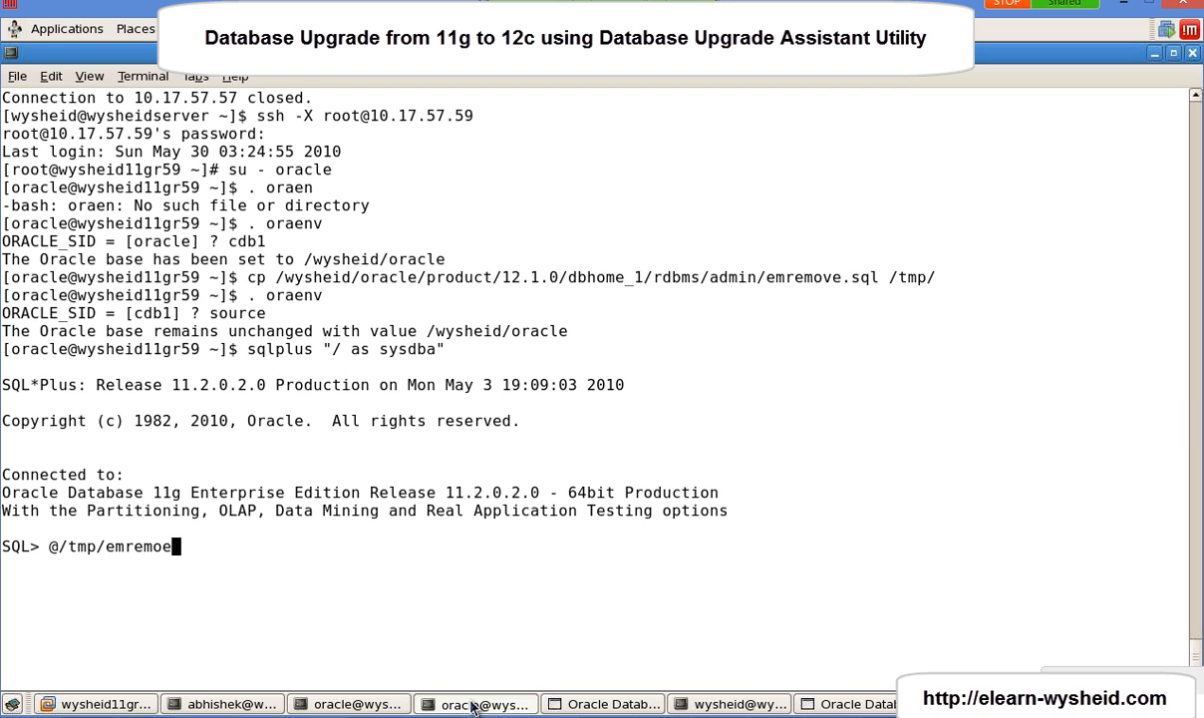
{"action": "type", "text": "ve"}
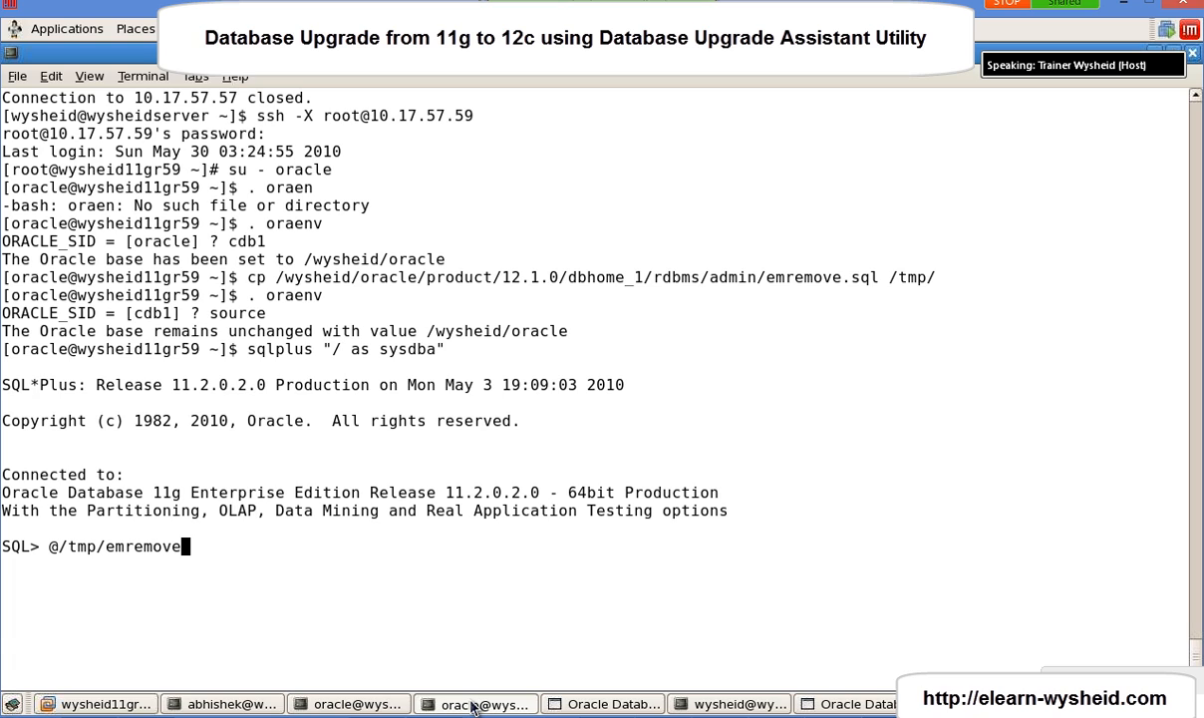
{"action": "type", "text": ".sql"}
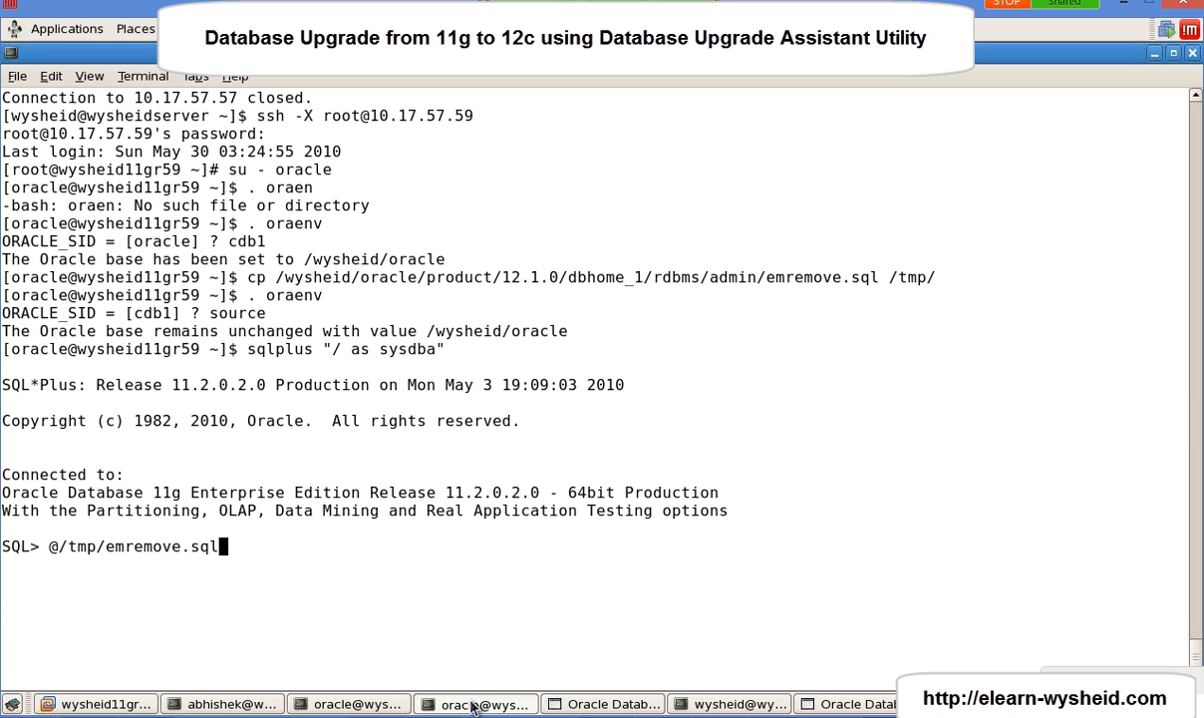
{"action": "key", "text": "Return"}
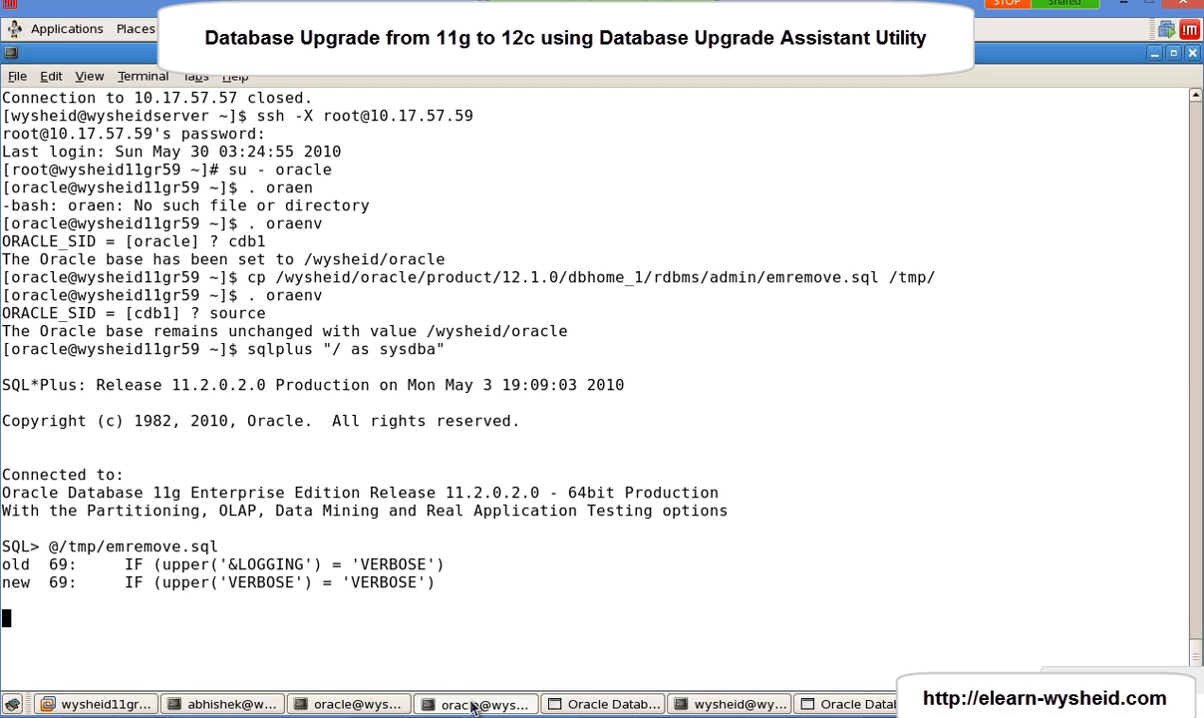
Bring up the finished Oracle Database 11g Release 2 Installer window and close it.
{"action": "left_click", "coordinate": [805, 705]}
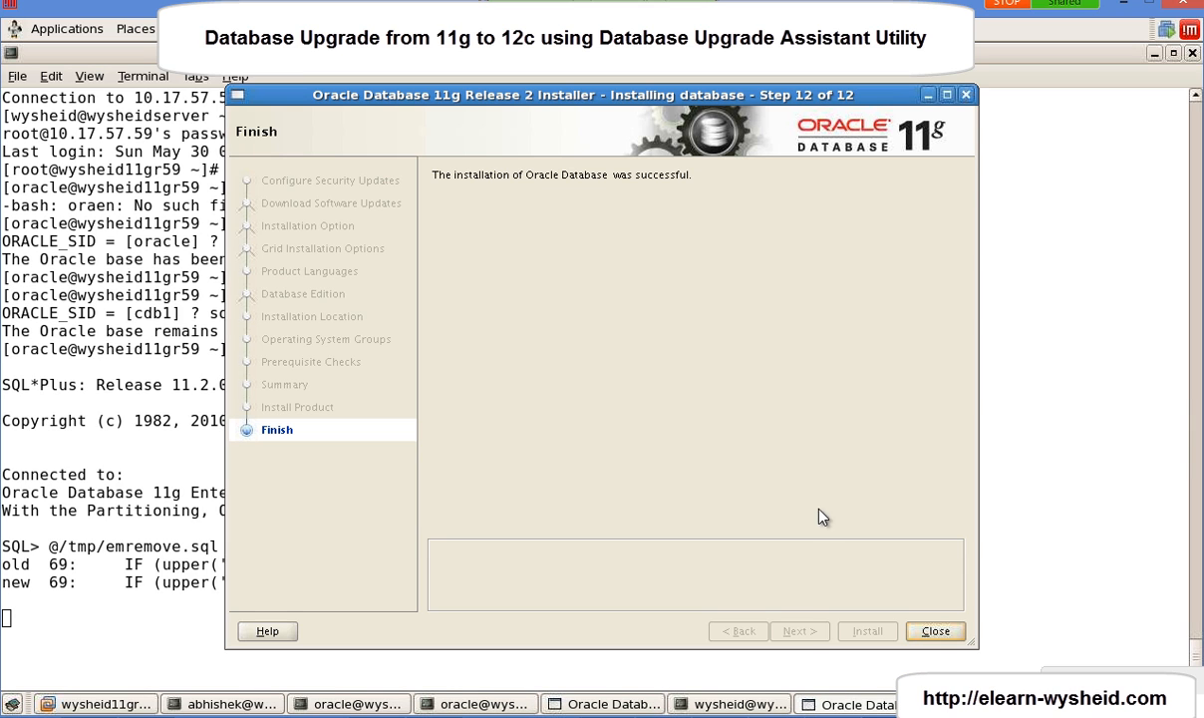
{"action": "left_click", "coordinate": [966, 96]}
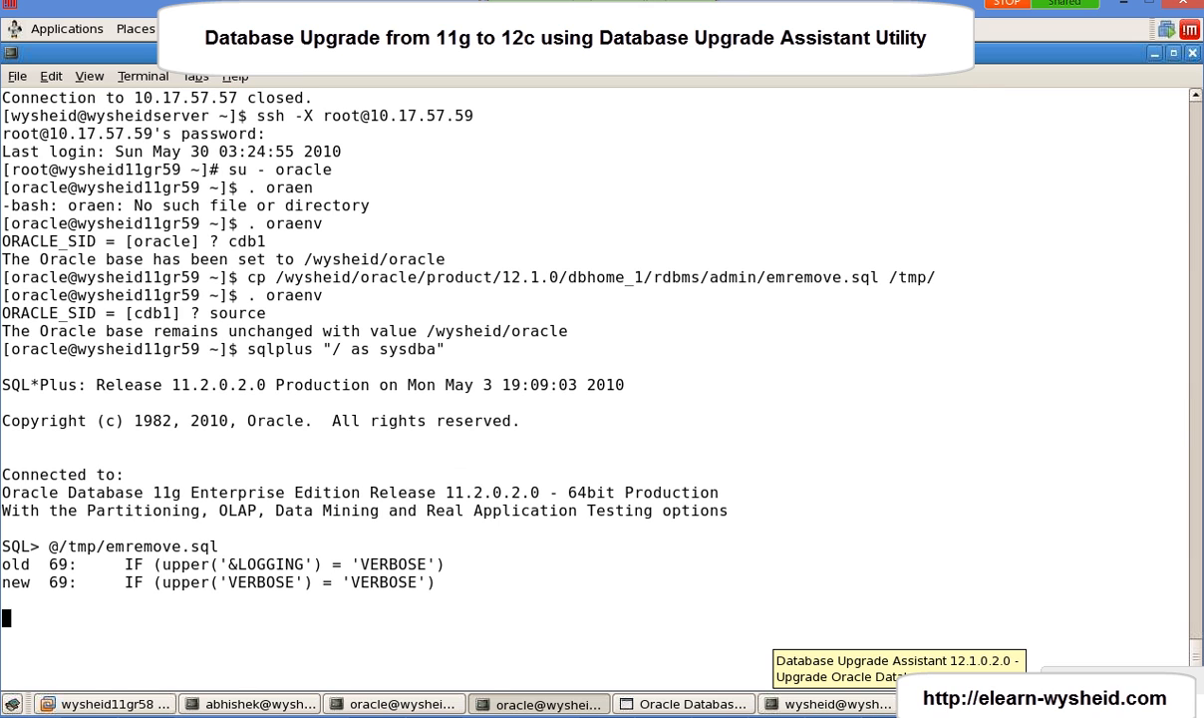
Switch back to the Database Upgrade Assistant, rerun the prerequisite checks and continue to the upgrade options.
{"action": "left_click", "coordinate": [880, 706]}
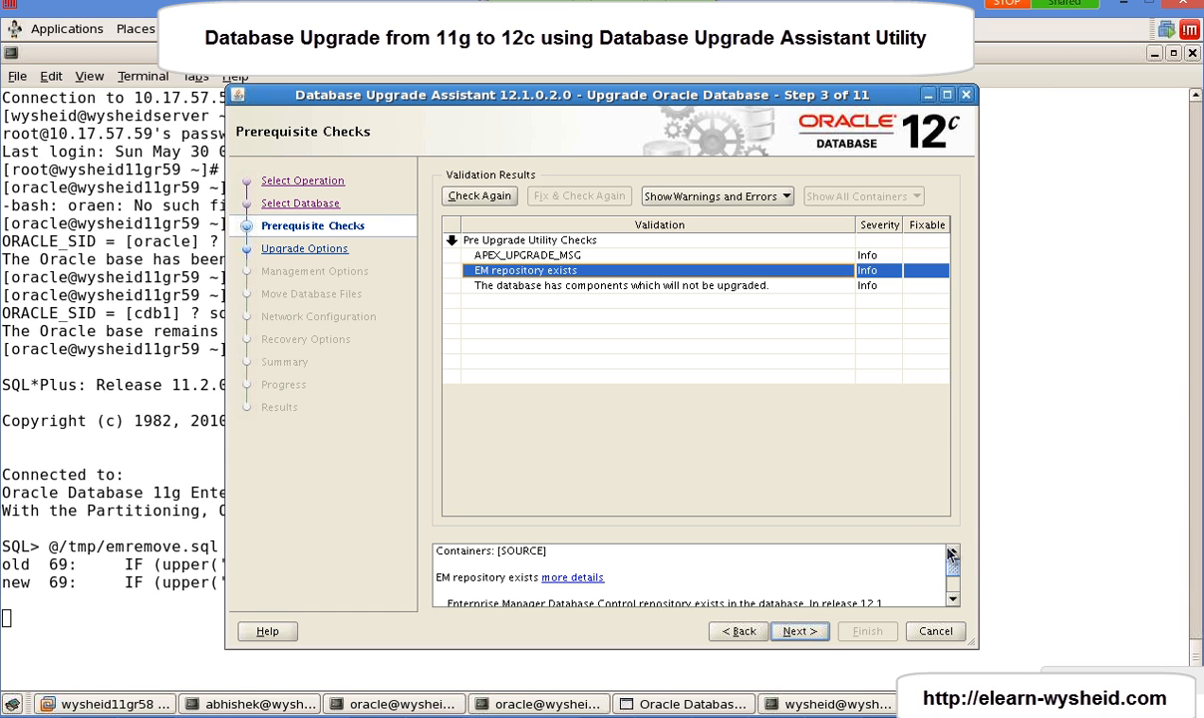
{"action": "left_click", "coordinate": [953, 603]}
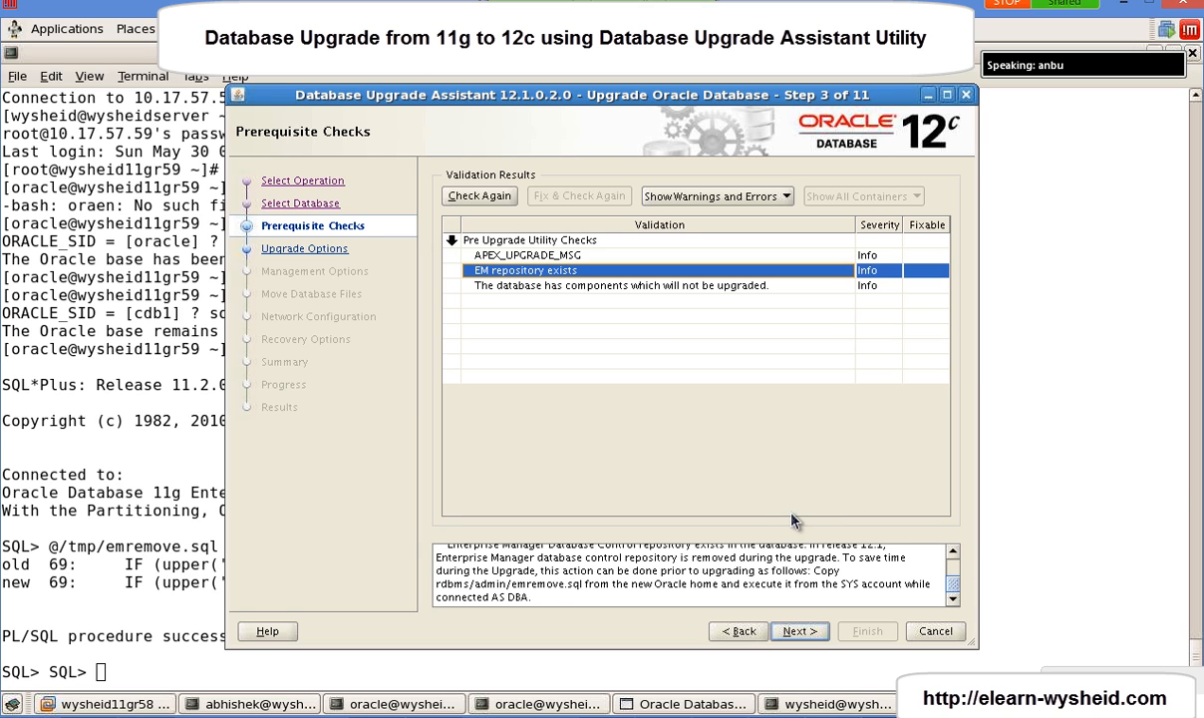
{"action": "left_click", "coordinate": [167, 567]}
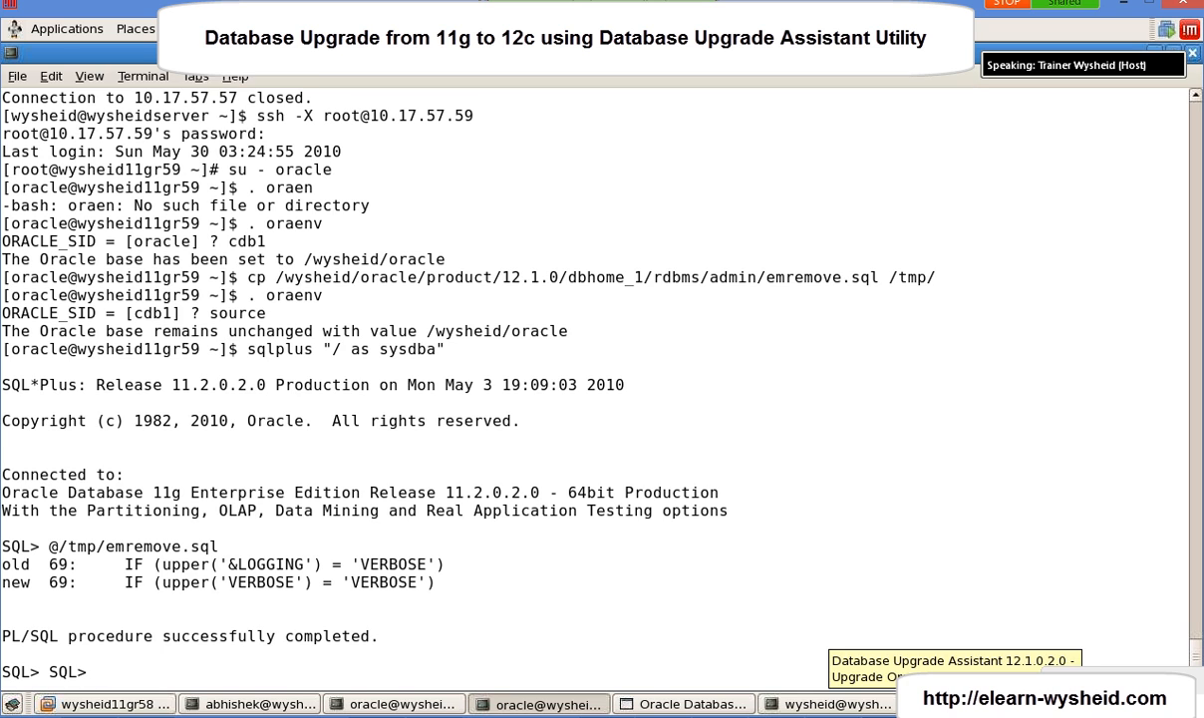
{"action": "left_click", "coordinate": [688, 704]}
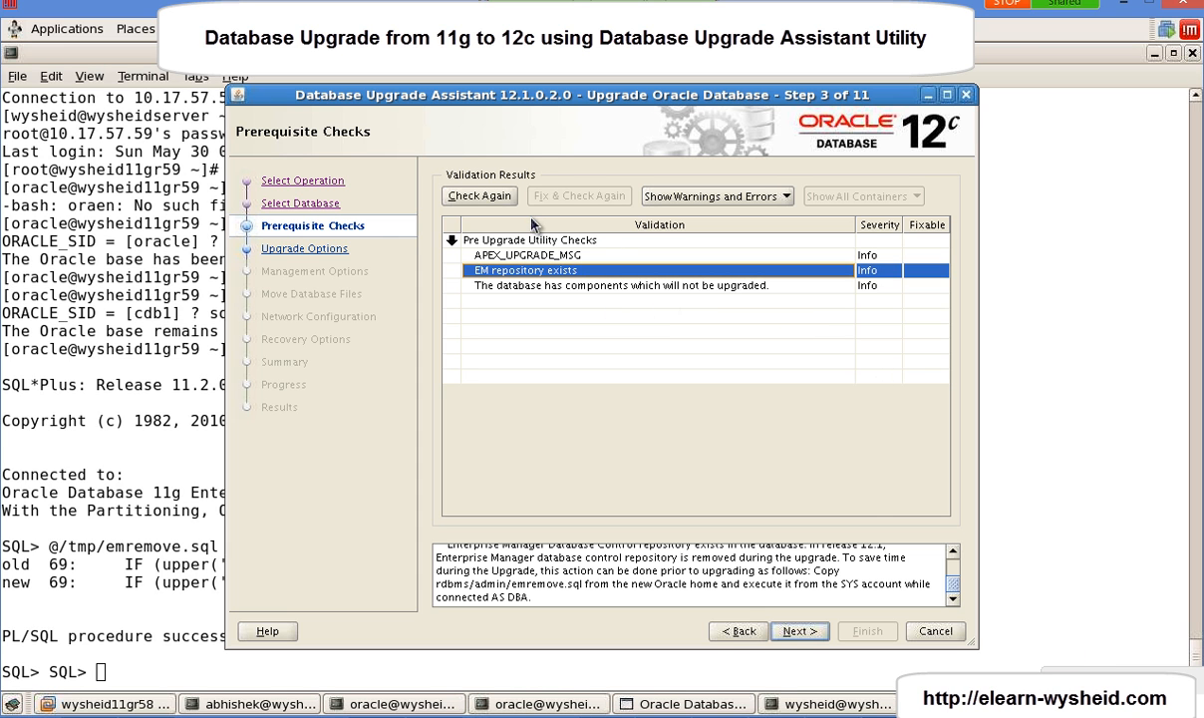
{"action": "left_click", "coordinate": [482, 196]}
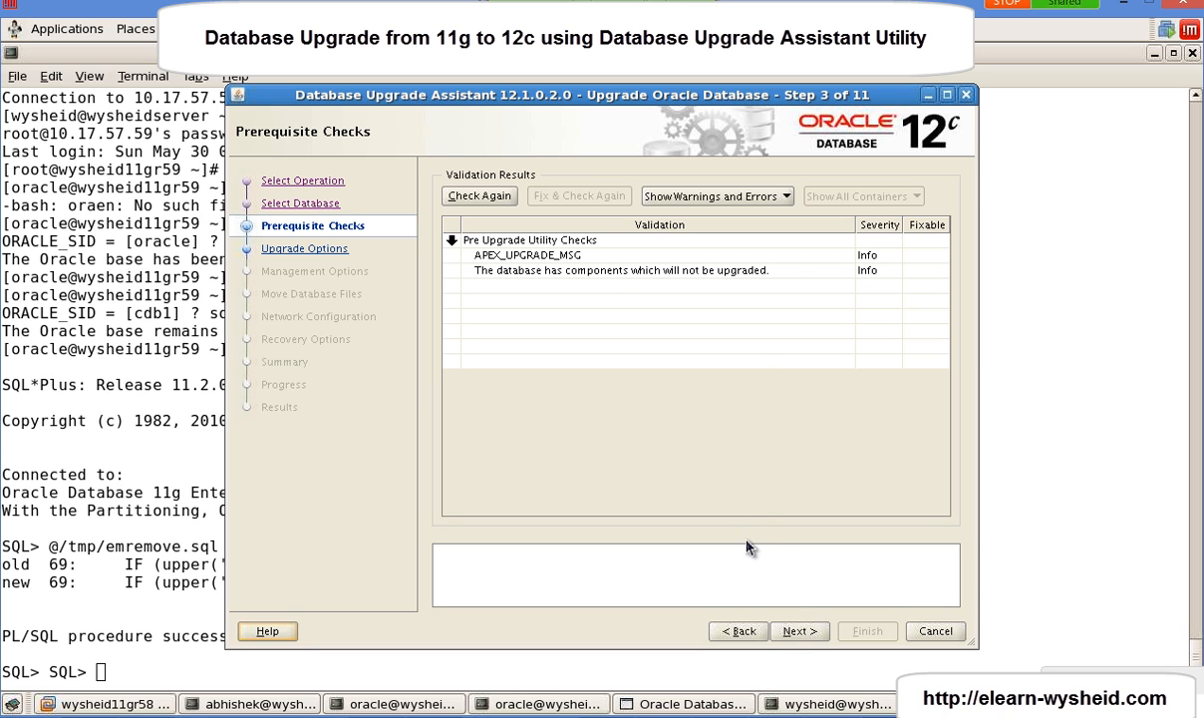
{"action": "left_click", "coordinate": [801, 630]}
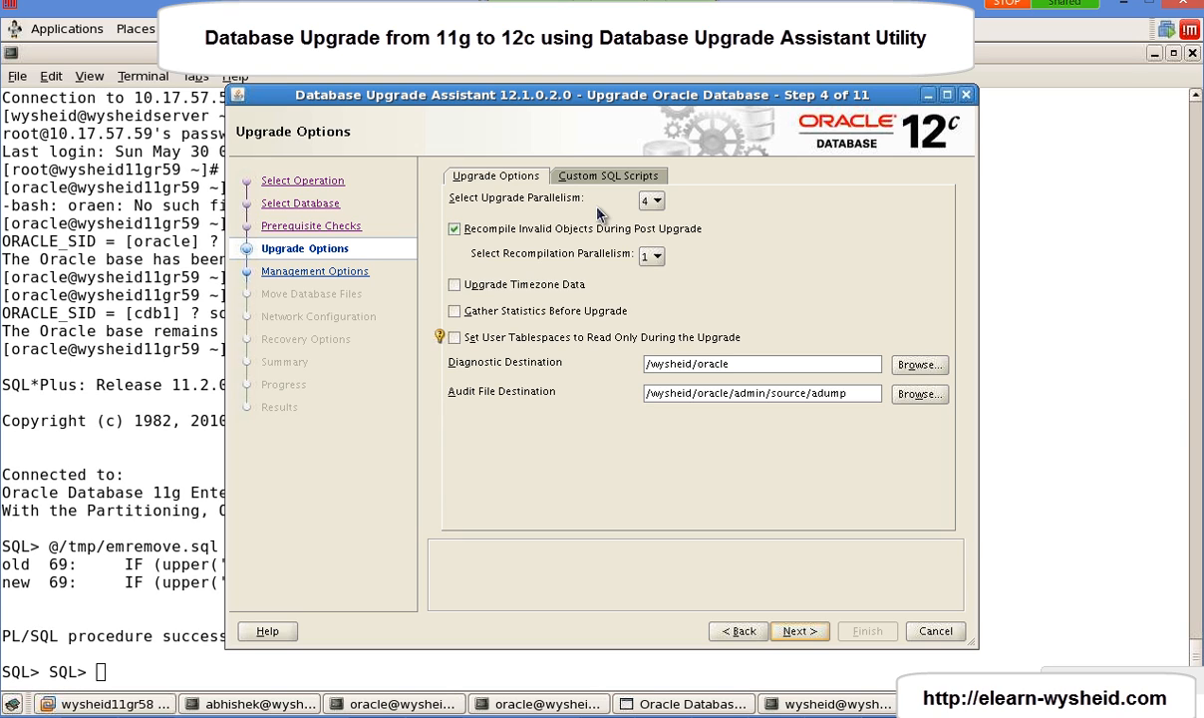
Set the upgrade parallelism to 2, review the custom SQL script options and continue to the management options.
{"action": "left_click", "coordinate": [655, 202]}
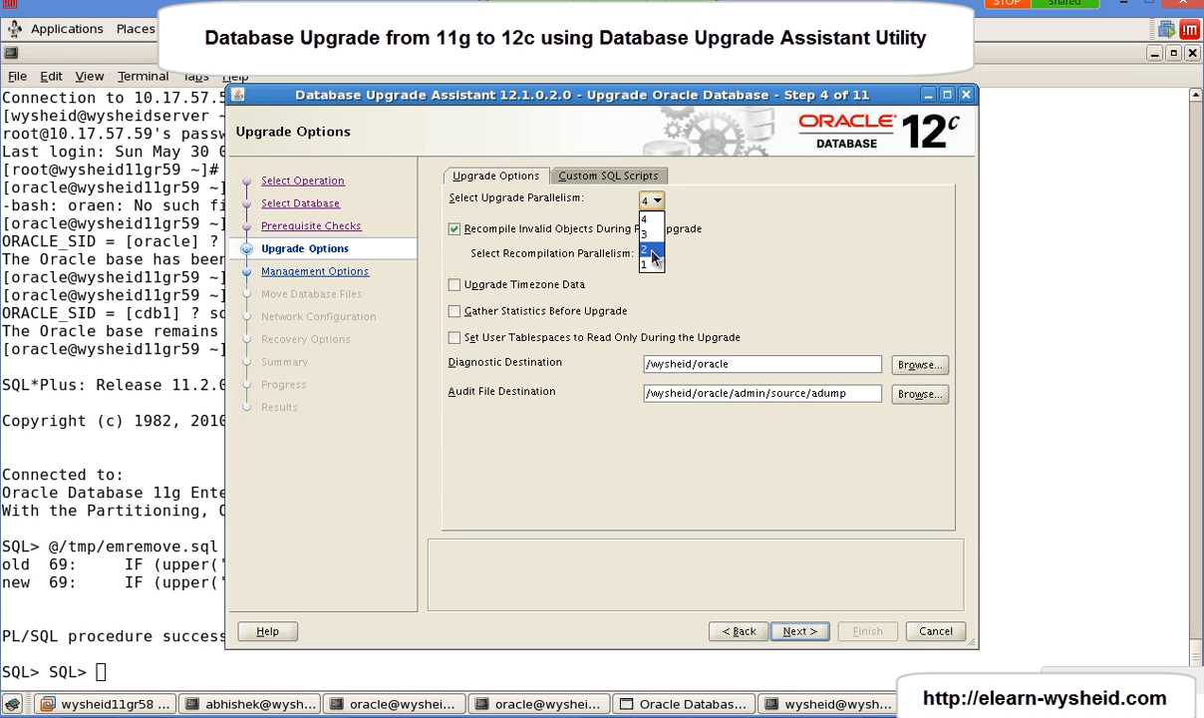
{"action": "left_click", "coordinate": [653, 242]}
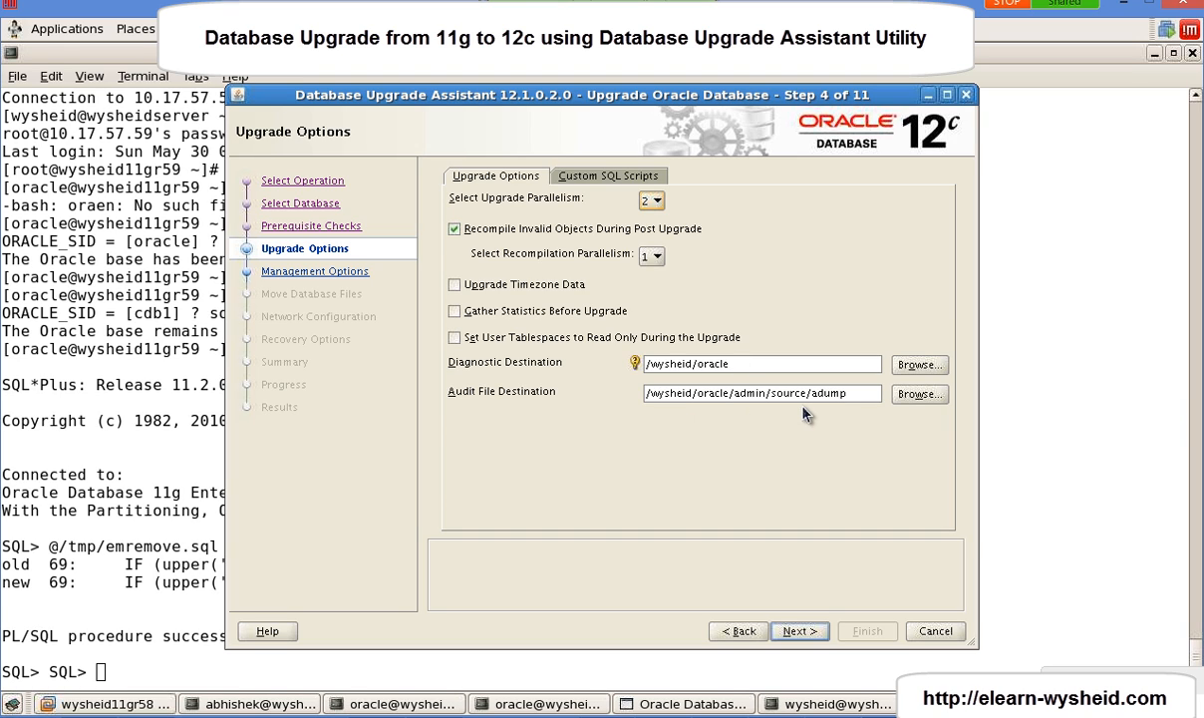
{"action": "left_click", "coordinate": [594, 177]}
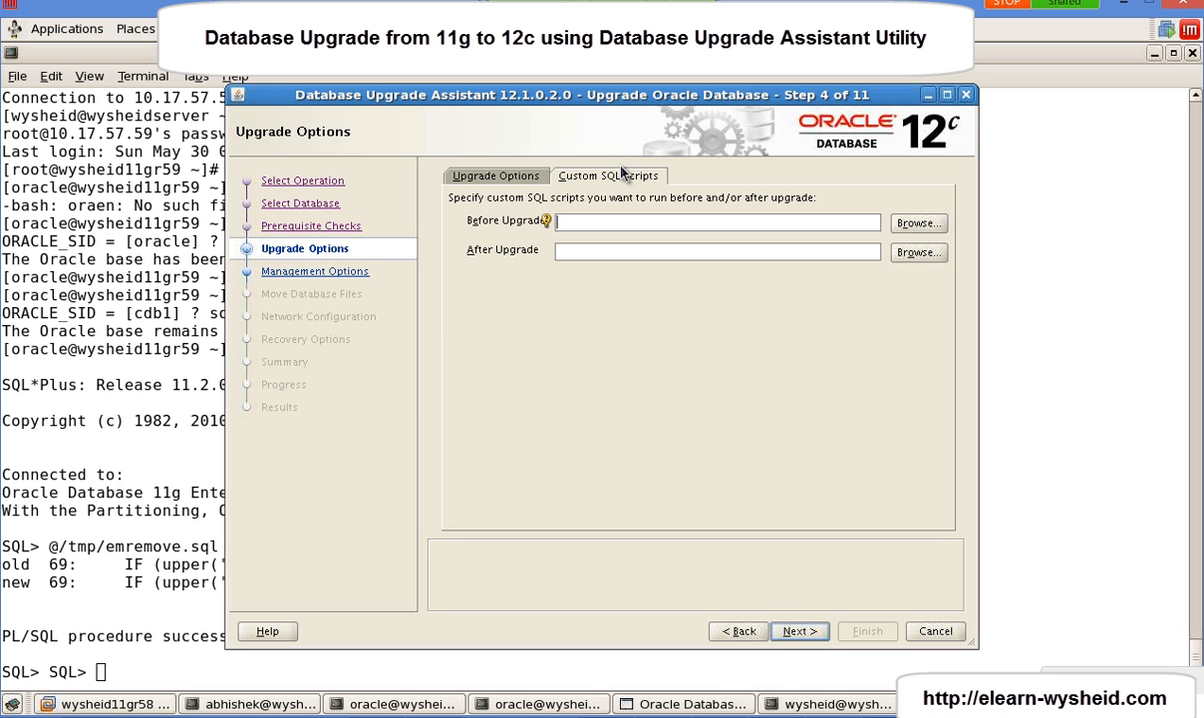
{"action": "left_click", "coordinate": [517, 179]}
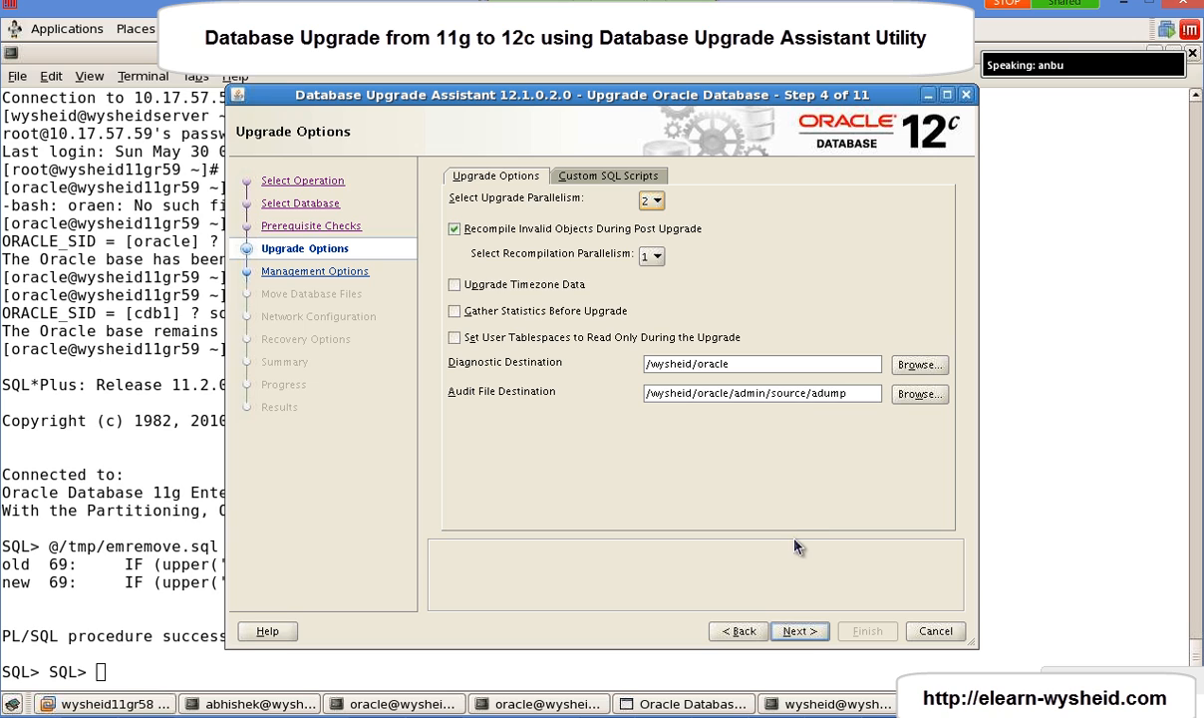
{"action": "left_click", "coordinate": [800, 630]}
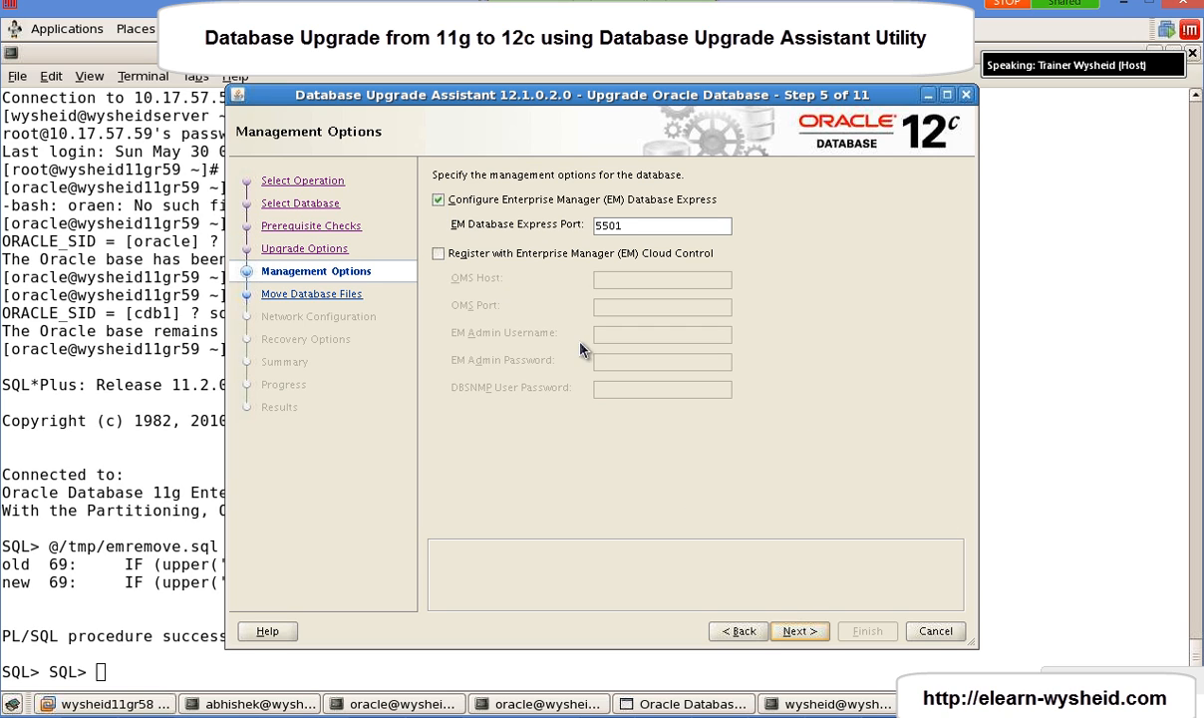
Disable configuring Enterprise Manager Database Express and continue to the network configuration without choosing to move the database files.
{"action": "left_click", "coordinate": [449, 203]}
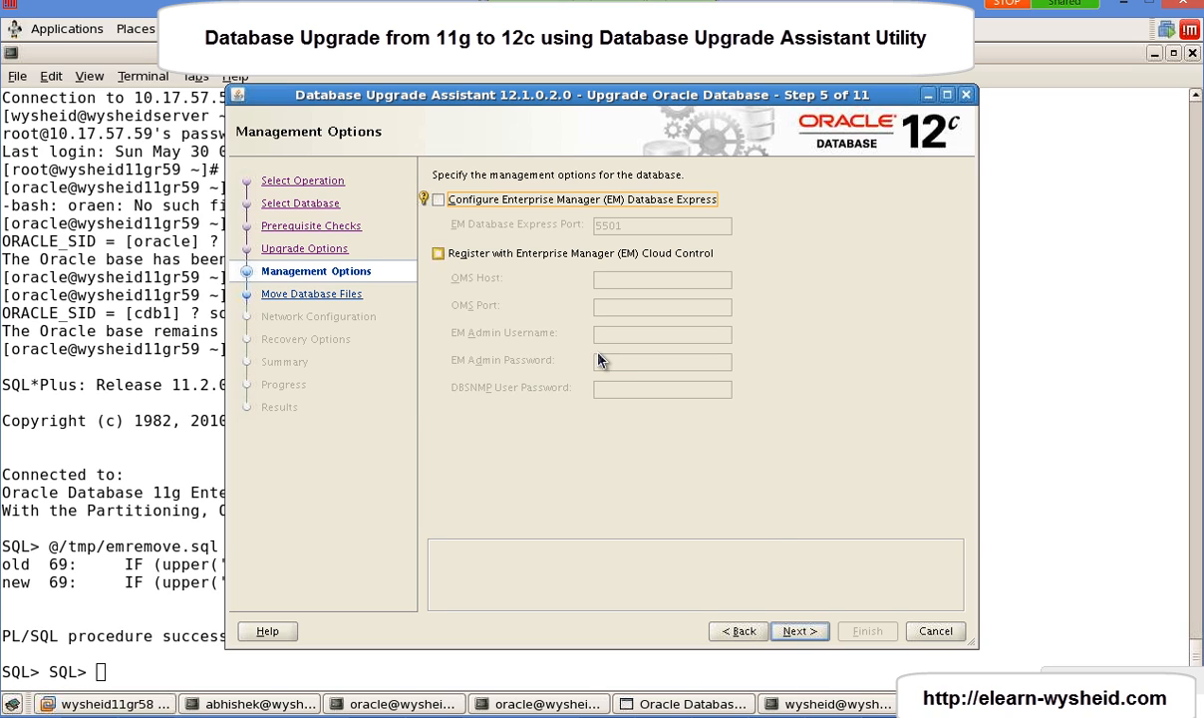
{"action": "left_click", "coordinate": [807, 632]}
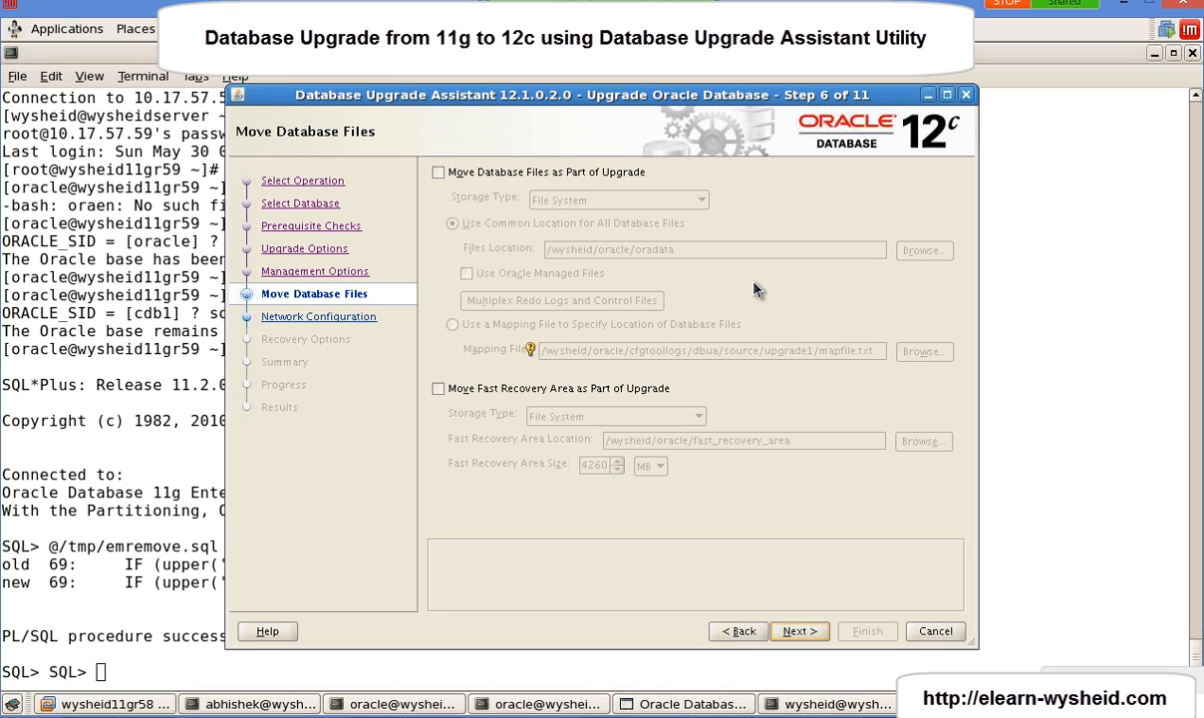
{"action": "left_click", "coordinate": [440, 172]}
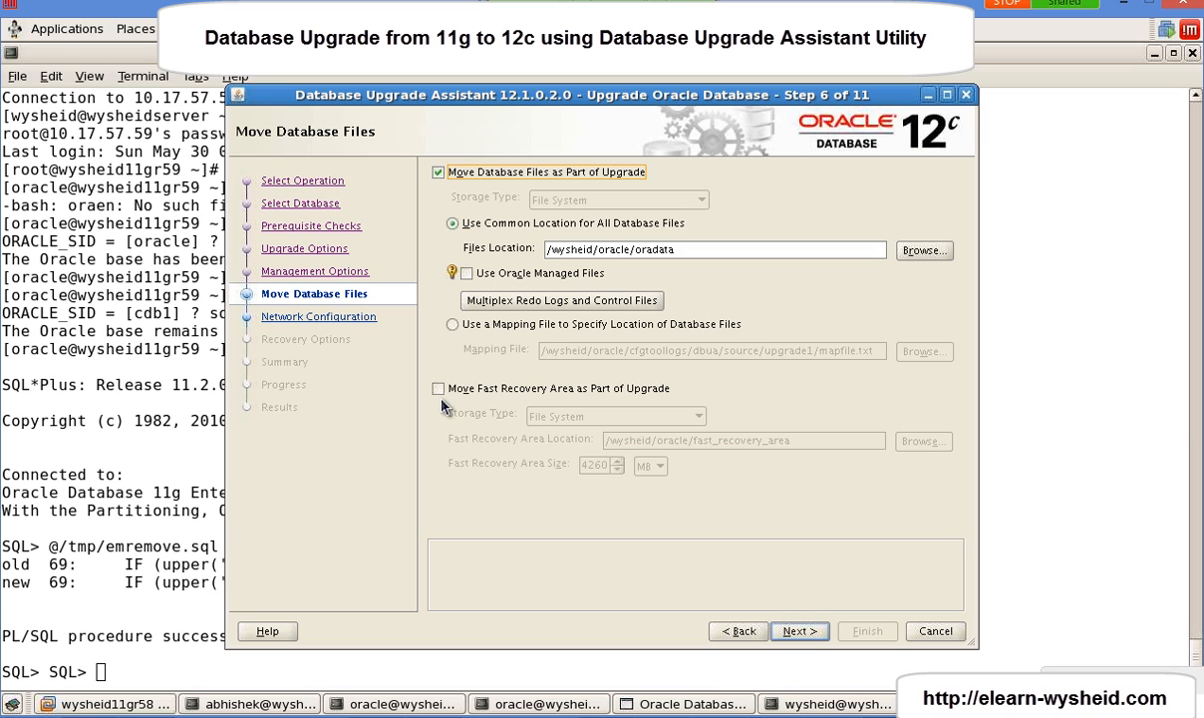
{"action": "left_click", "coordinate": [440, 172]}
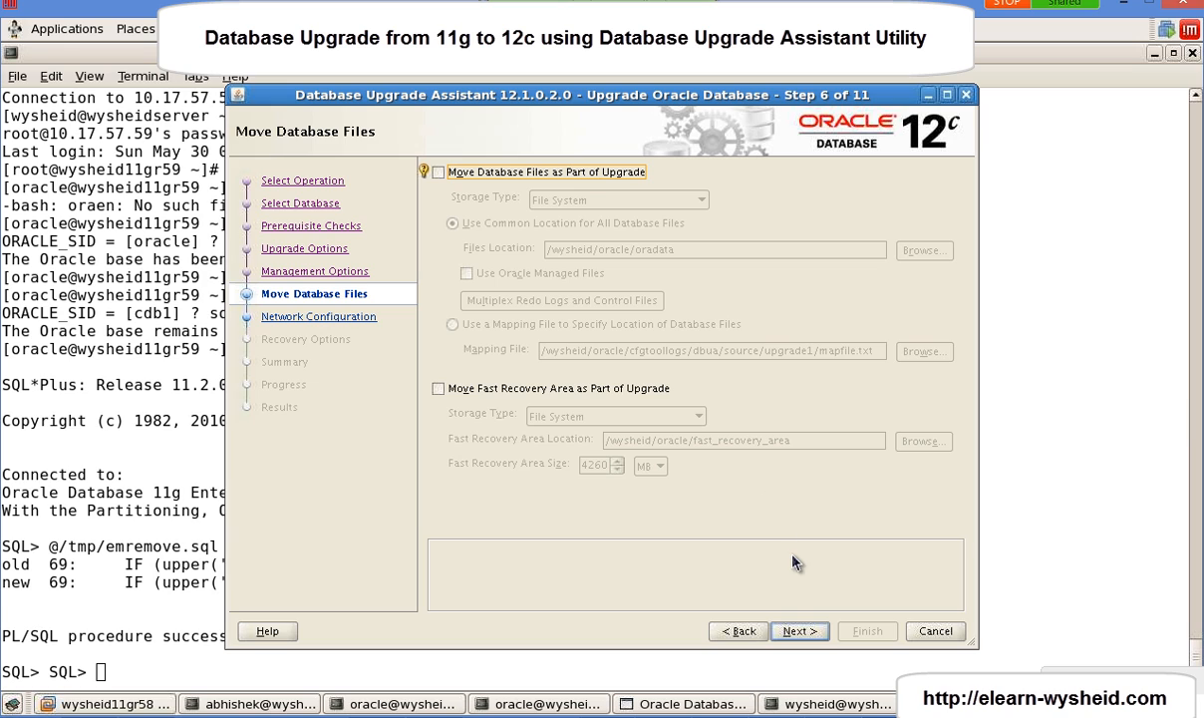
{"action": "left_click", "coordinate": [815, 631]}
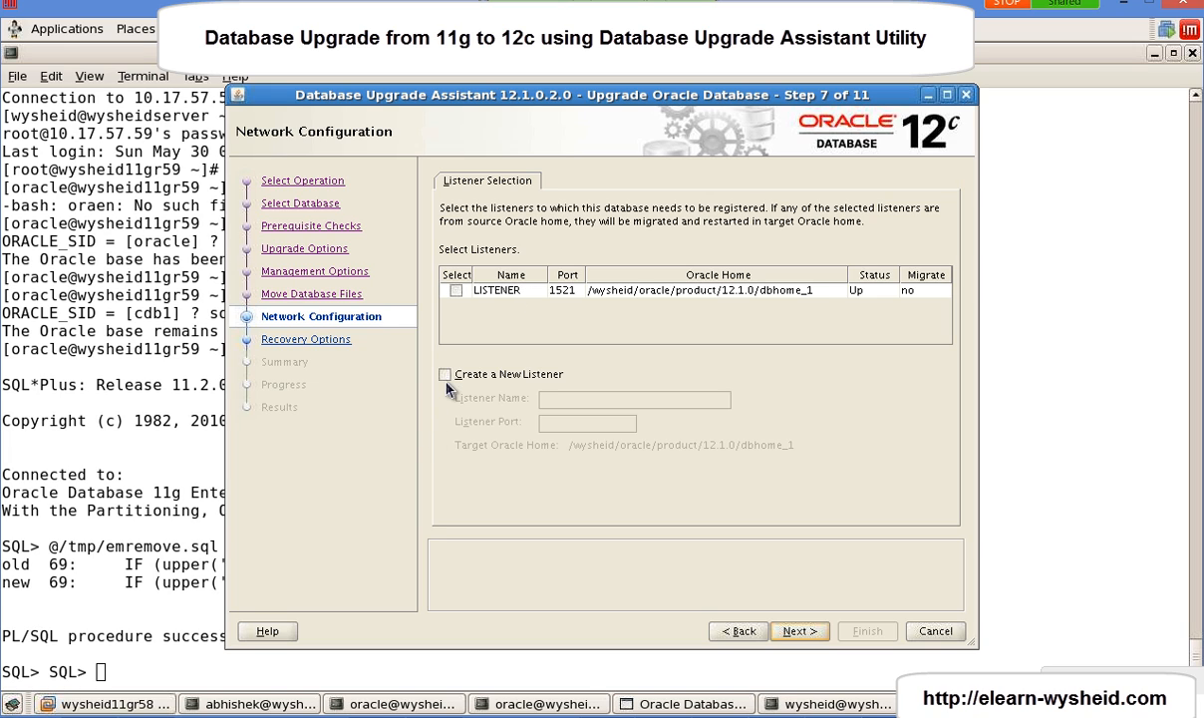
Continue to the recovery options without selecting or creating a listener.
{"action": "left_click", "coordinate": [472, 378]}
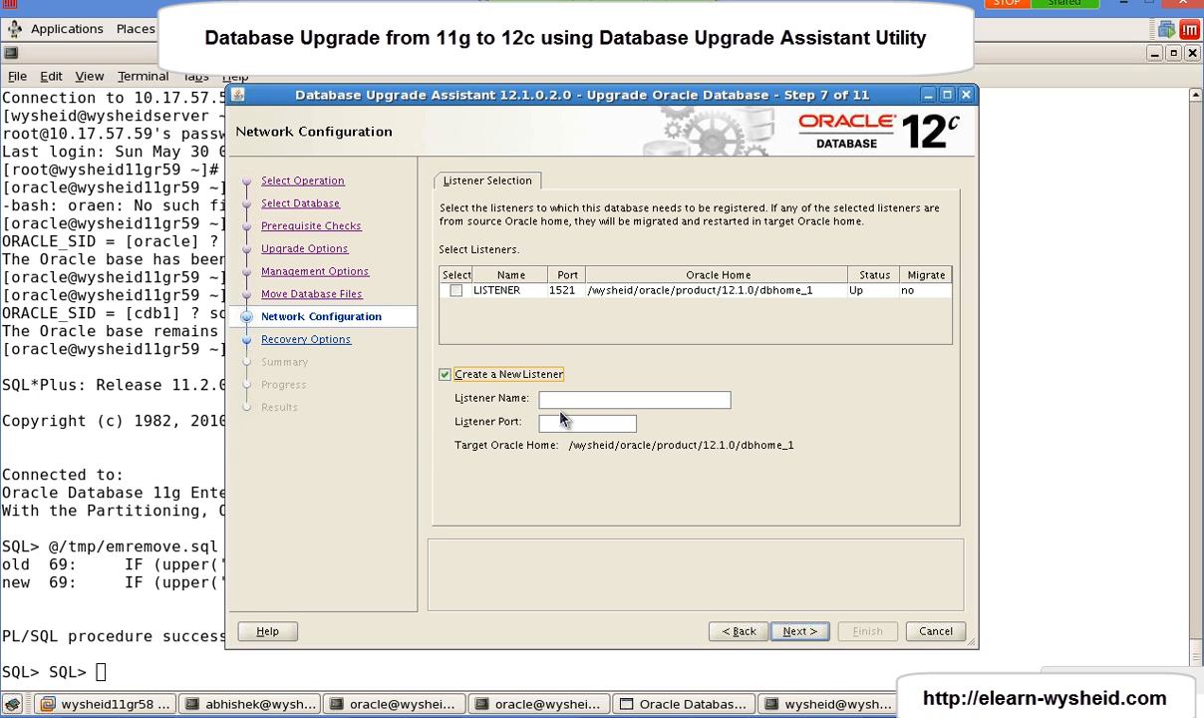
{"action": "left_click", "coordinate": [446, 375]}
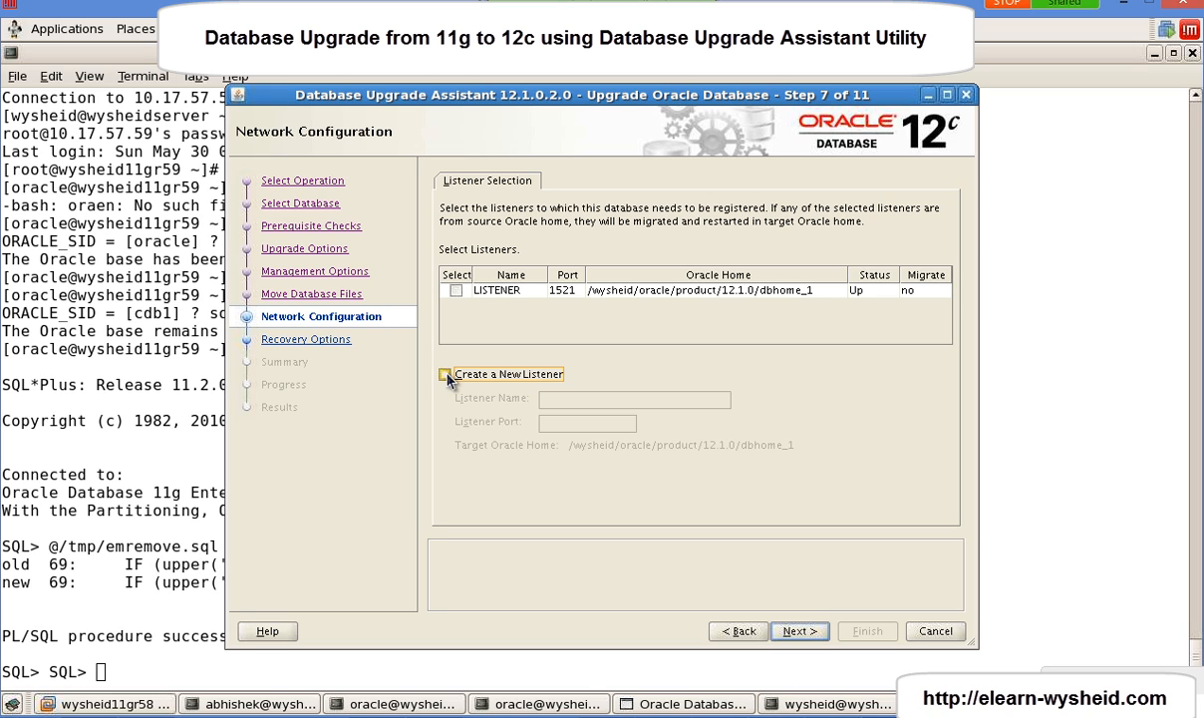
{"action": "left_click", "coordinate": [799, 635]}
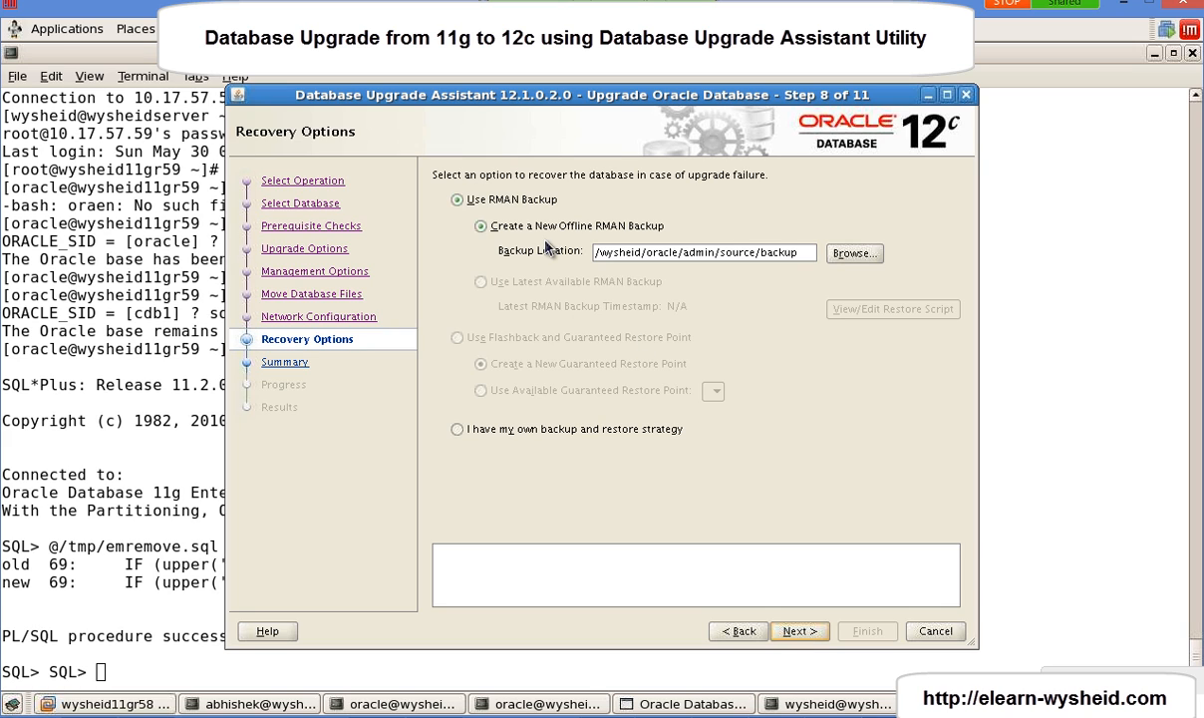
Choose "I have my own backup and restore strategy" as the recovery option.
{"action": "left_click", "coordinate": [511, 224]}
{"action": "left_click", "coordinate": [457, 429]}
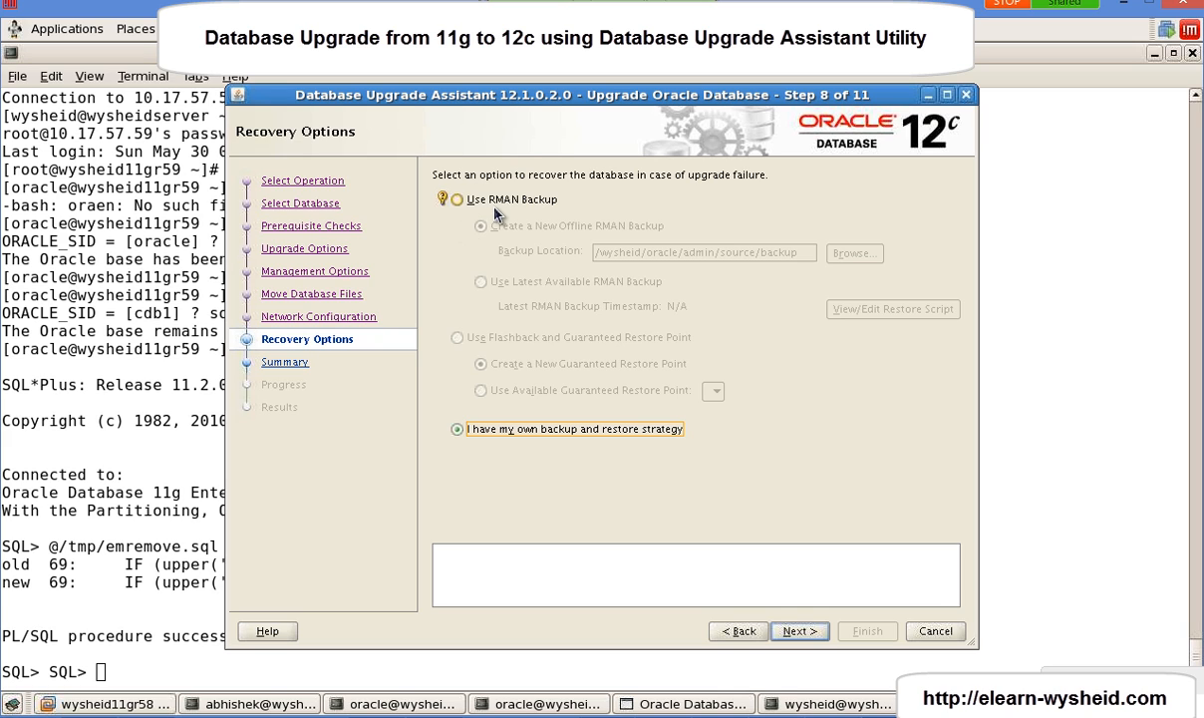
{"action": "left_click", "coordinate": [456, 201]}
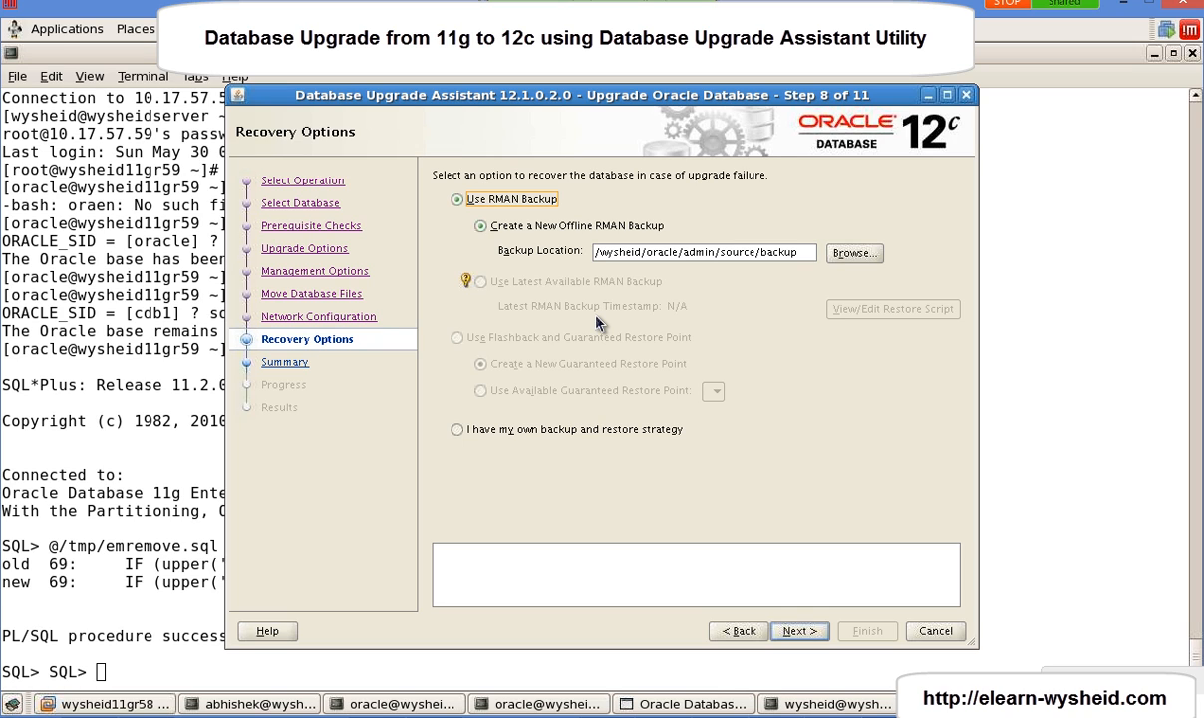
{"action": "left_click", "coordinate": [459, 431]}
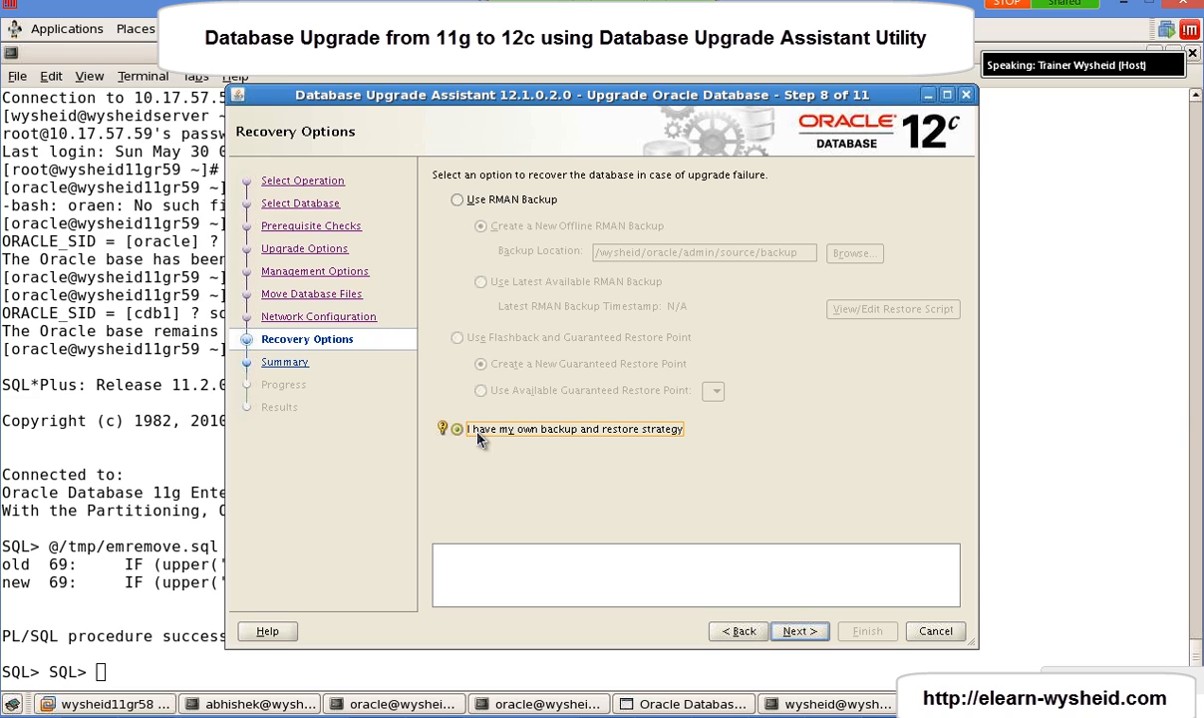
Try to continue past the recovery options, decline the disk space warning, review the disk space usage summary and retry.
{"action": "left_click", "coordinate": [806, 633]}
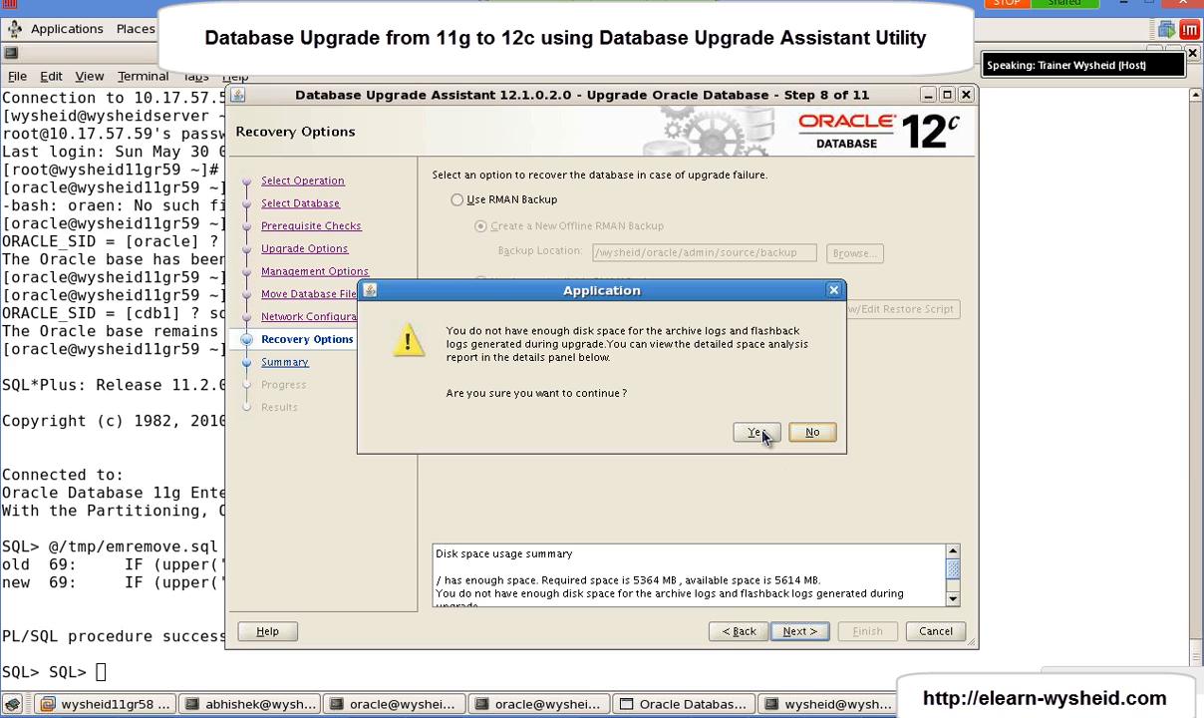
{"action": "left_click", "coordinate": [802, 439]}
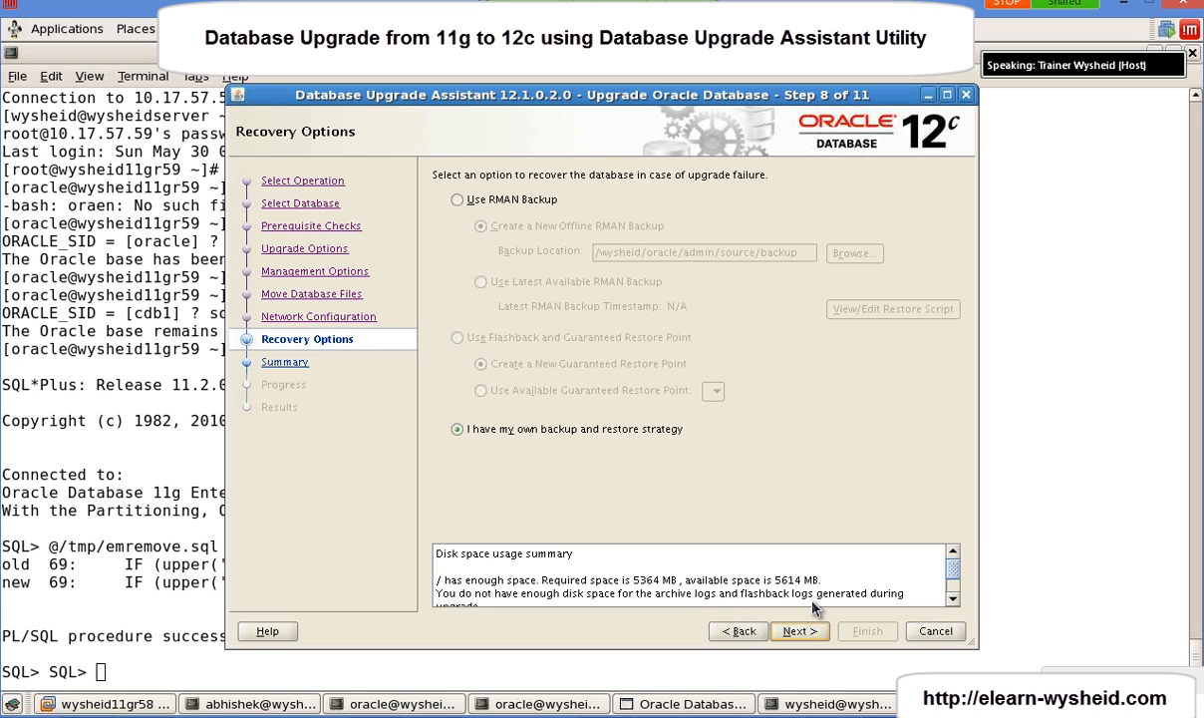
{"action": "left_click", "coordinate": [953, 600]}
{"action": "left_click", "coordinate": [953, 600]}
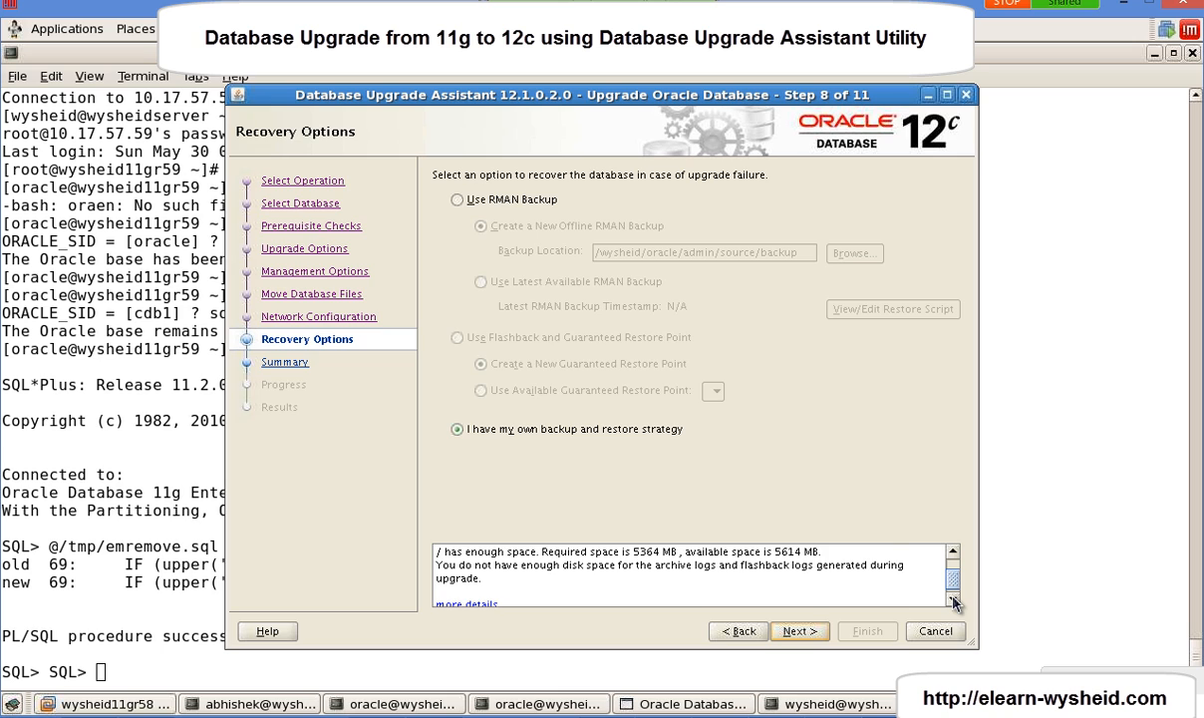
{"action": "left_click", "coordinate": [953, 600]}
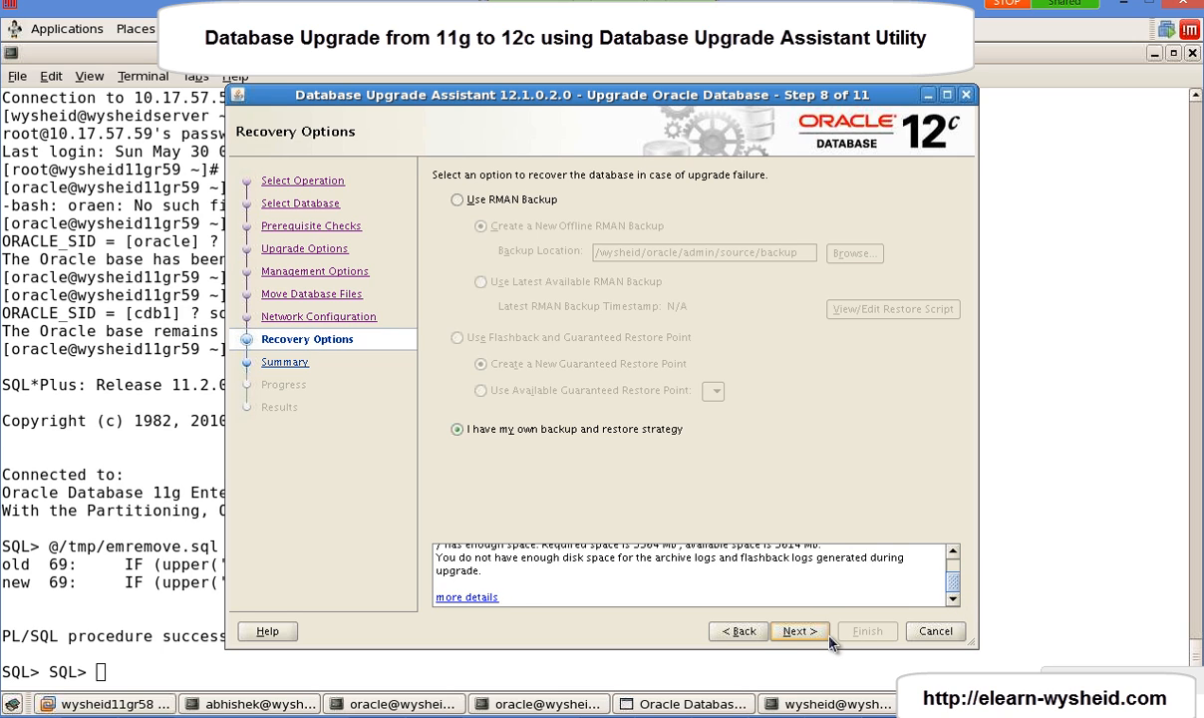
{"action": "left_click", "coordinate": [799, 631]}
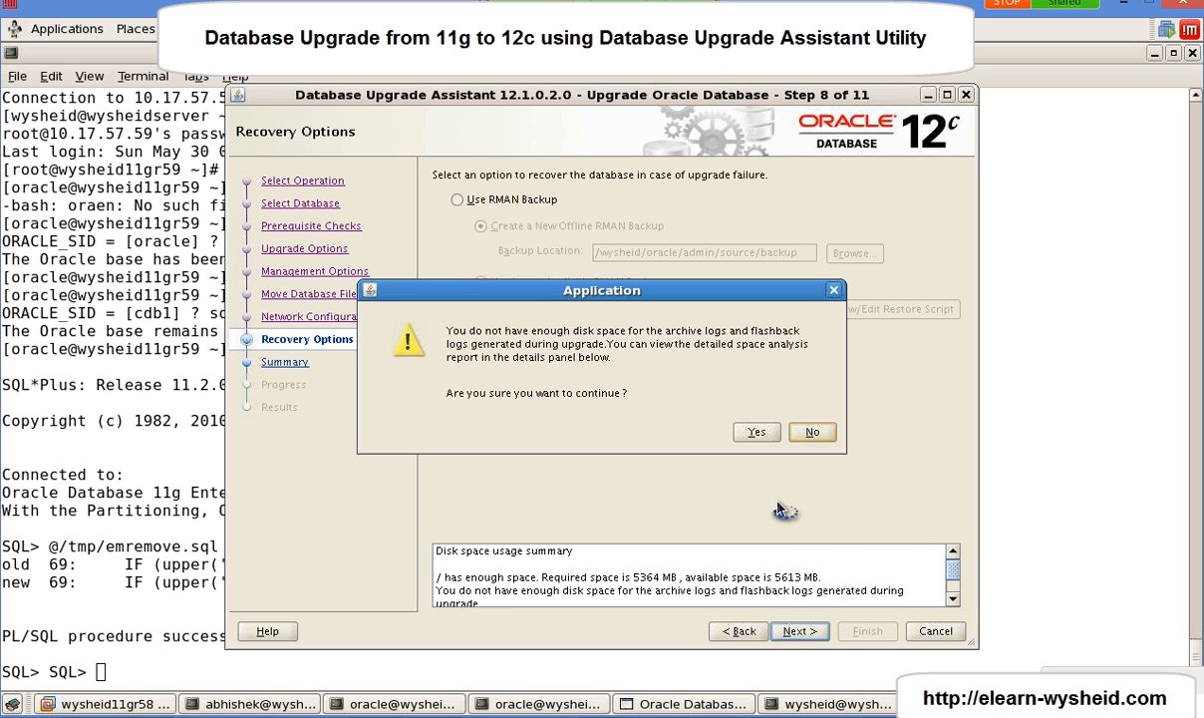
Switch to the terminal and exit SQL*Plus.
{"action": "left_click", "coordinate": [181, 654]}
{"action": "type", "text": "exit"}
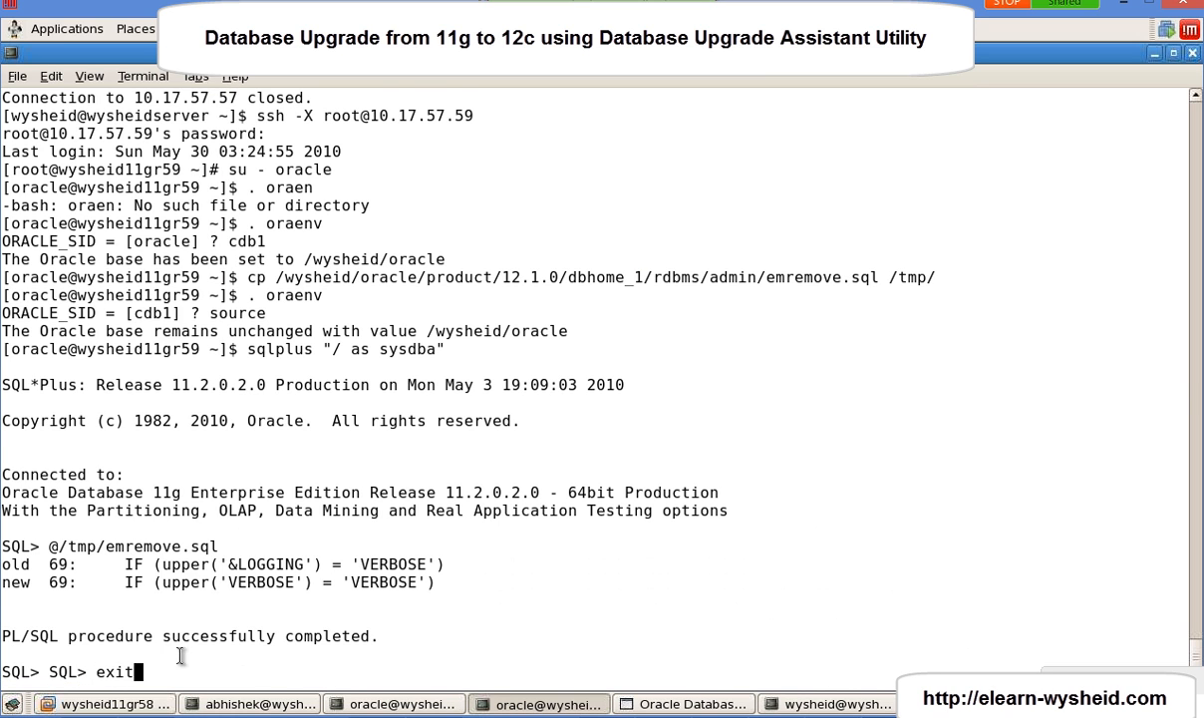
{"action": "key", "text": "Return"}
{"action": "key", "text": "Return"}
{"action": "key", "text": "Return"}
{"action": "key", "text": "Return"}
Change to the /wysheid/ directory and list its contents.
{"action": "type", "text": "c"}
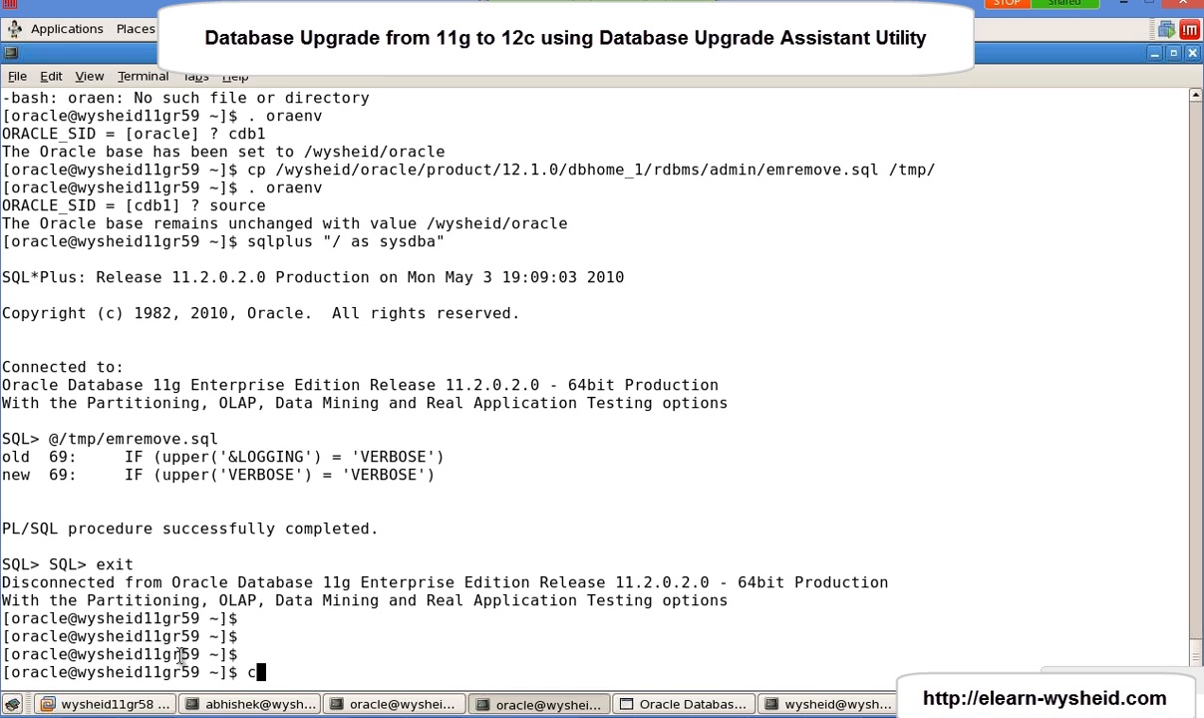
{"action": "type", "text": "d /w"}
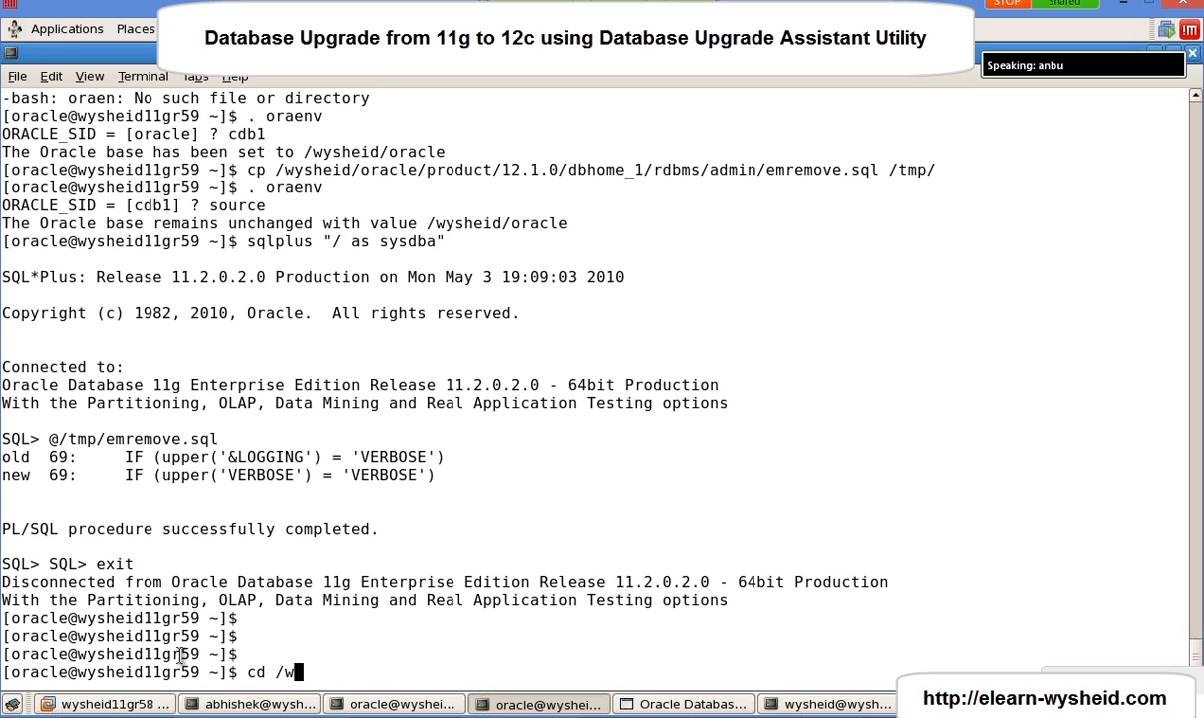
{"action": "key", "text": "Tab"}
{"action": "key", "text": "Return"}
{"action": "type", "text": "ls"}
{"action": "key", "text": "Return"}
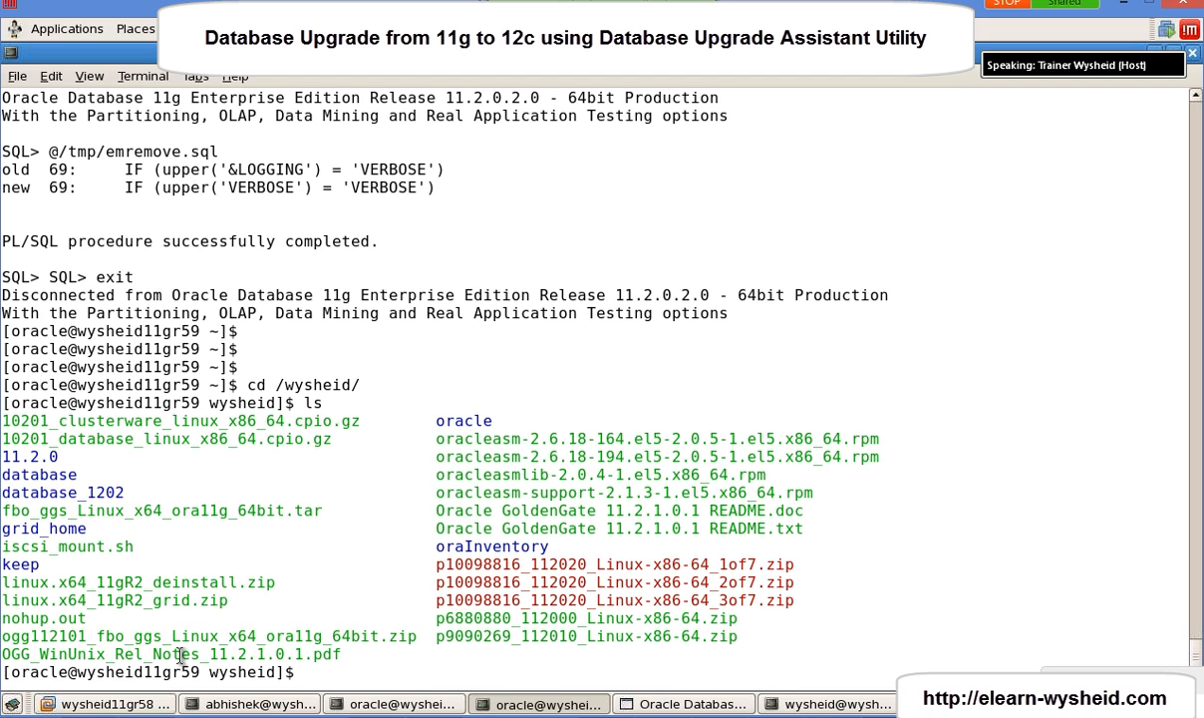
Switch to the root user with su -, entering the root password, and change to the /wysheid/ directory.
{"action": "type", "text": "rm"}
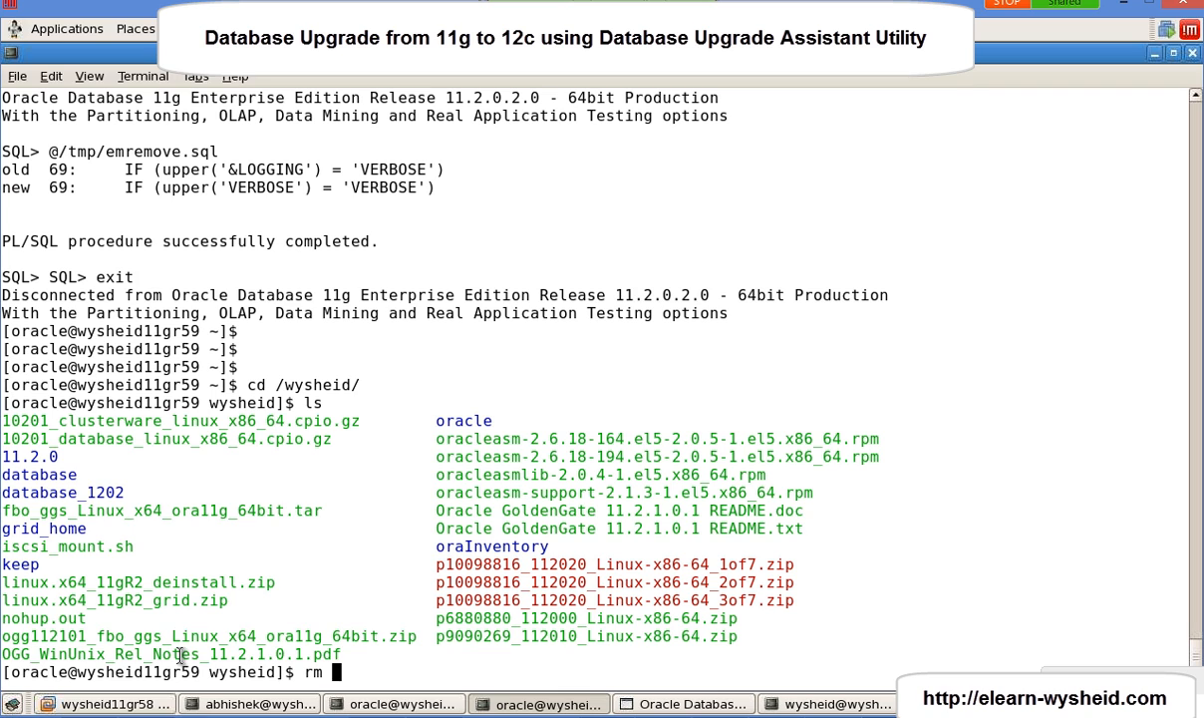
{"action": "key", "text": "BackSpace"}
{"action": "key", "text": "BackSpace"}
{"action": "type", "text": "u"}
{"action": "key", "text": "BackSpace"}
{"action": "type", "text": "su -"}
{"action": "key", "text": "Return"}
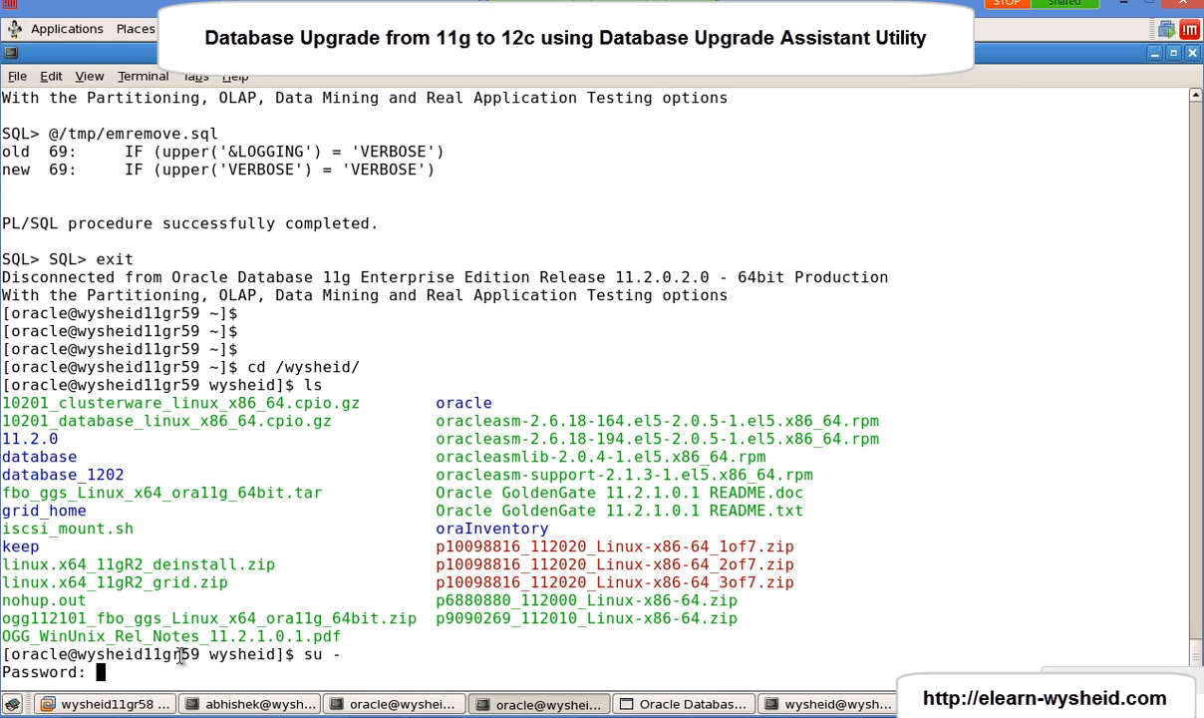
{"action": "key", "text": "Return"}
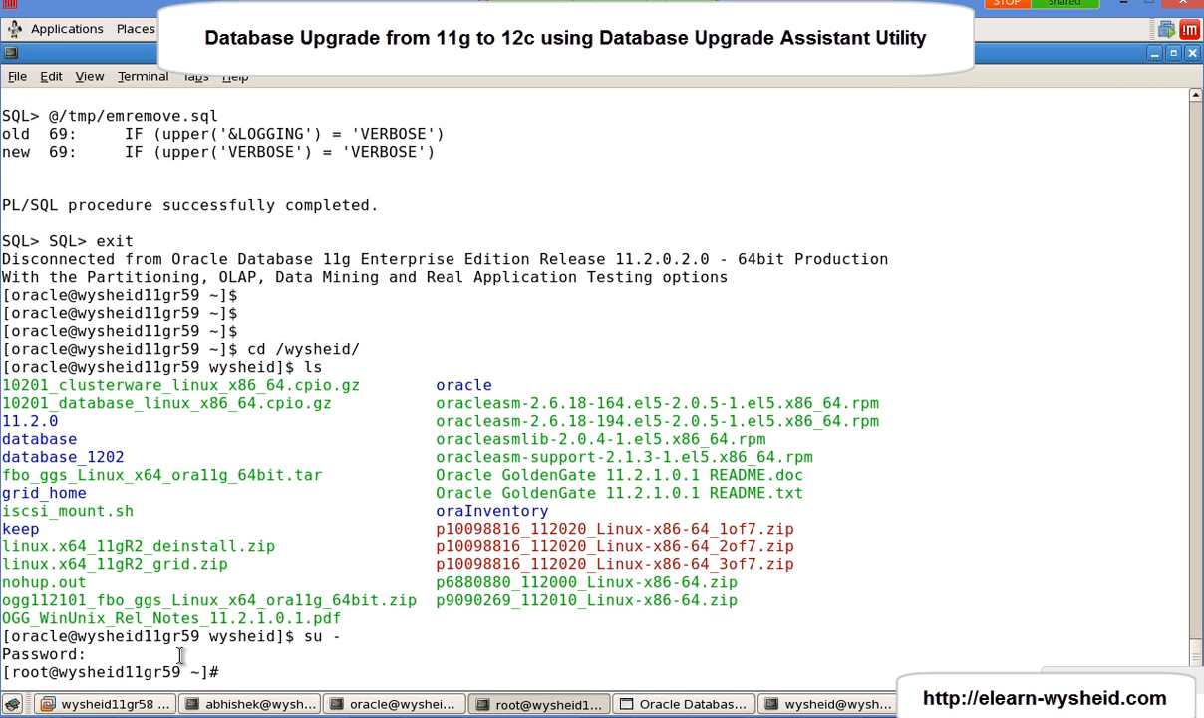
{"action": "type", "text": "cd /wysheid/"}
{"action": "key", "text": "Return"}
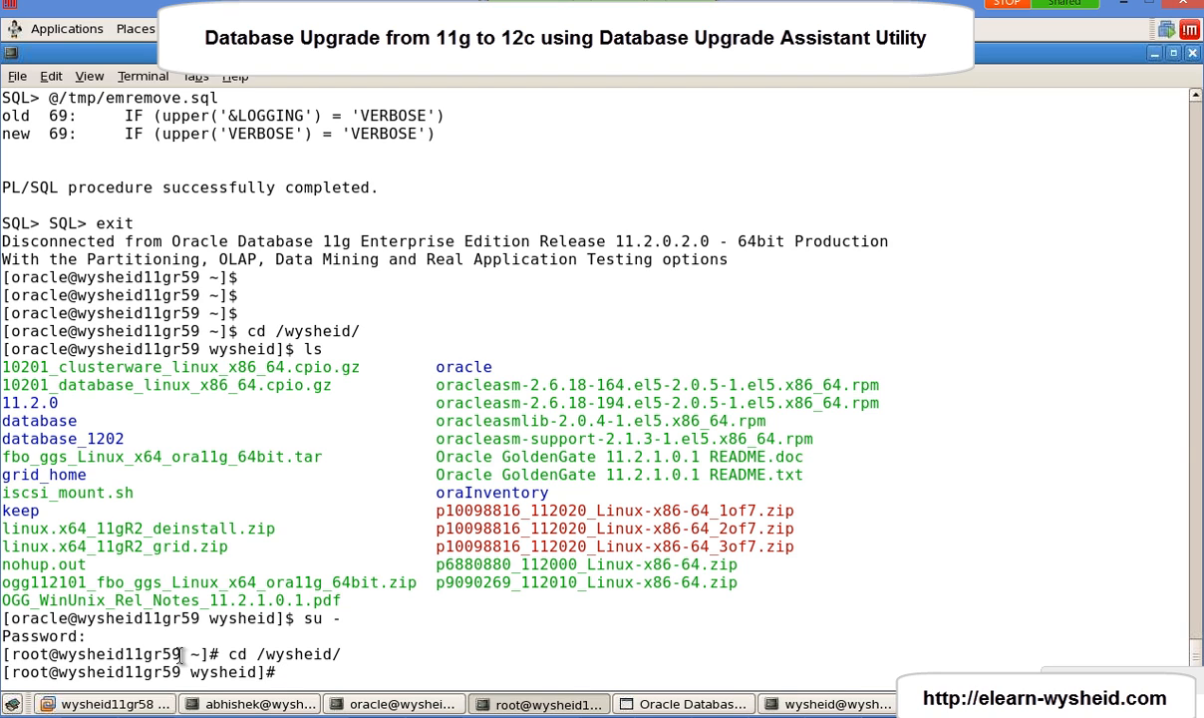
List the /wysheid directory in long format by time and force-delete all files matching p10098816_112020_Linux-x86-64_*.
{"action": "type", "text": "ls -altr"}
{"action": "key", "text": "Return"}
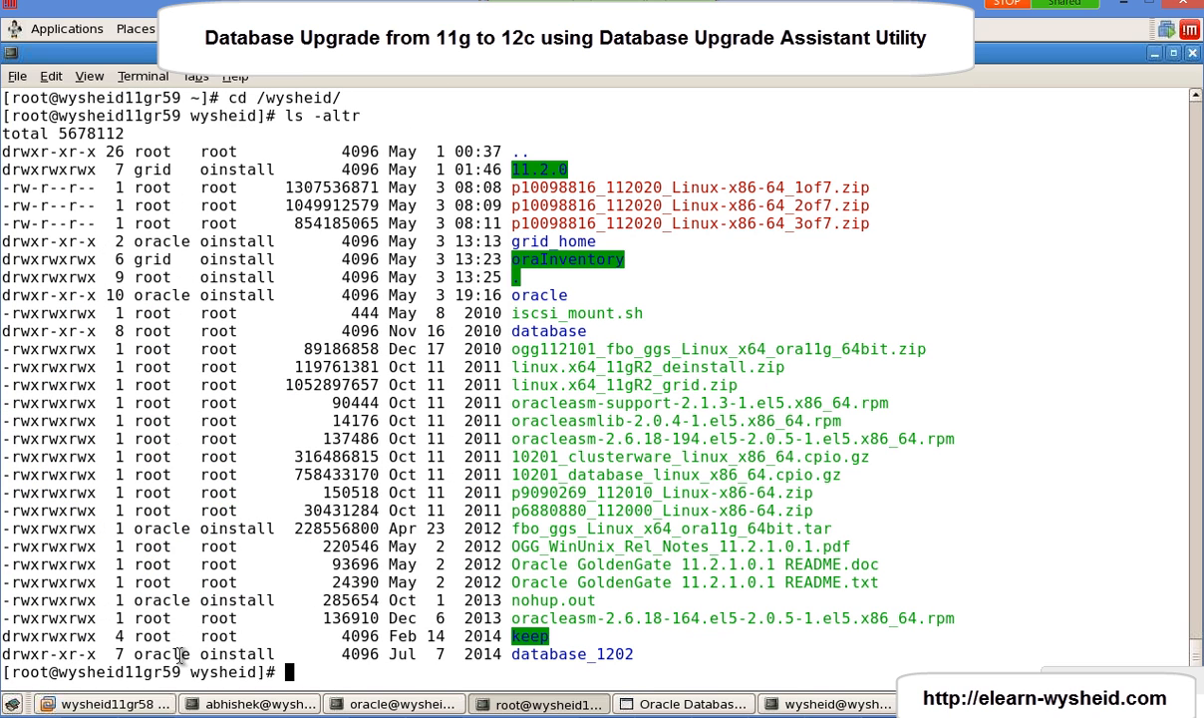
{"action": "type", "text": "r, -rf"}
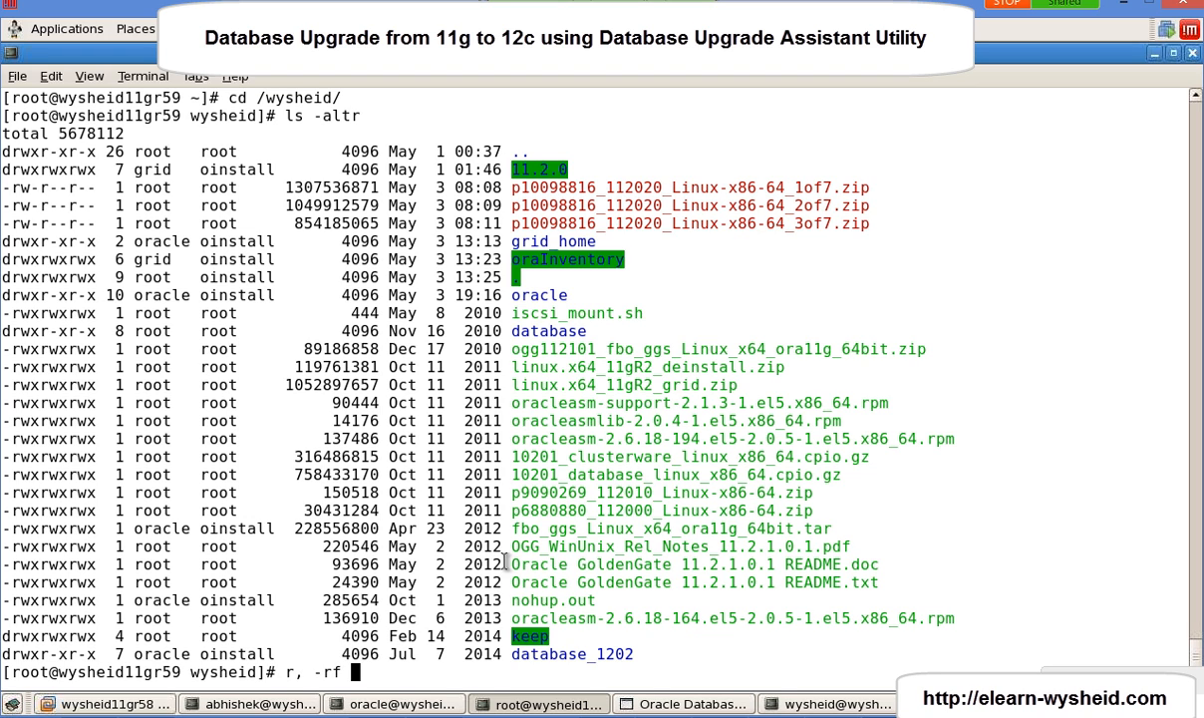
{"action": "type", "text": "p"}
{"action": "key", "text": "BackSpace"}
{"action": "key", "text": "BackSpace"}
{"action": "key", "text": "BackSpace"}
{"action": "key", "text": "BackSpace"}
{"action": "key", "text": "BackSpace"}
{"action": "key", "text": "BackSpace"}
{"action": "key", "text": "BackSpace"}
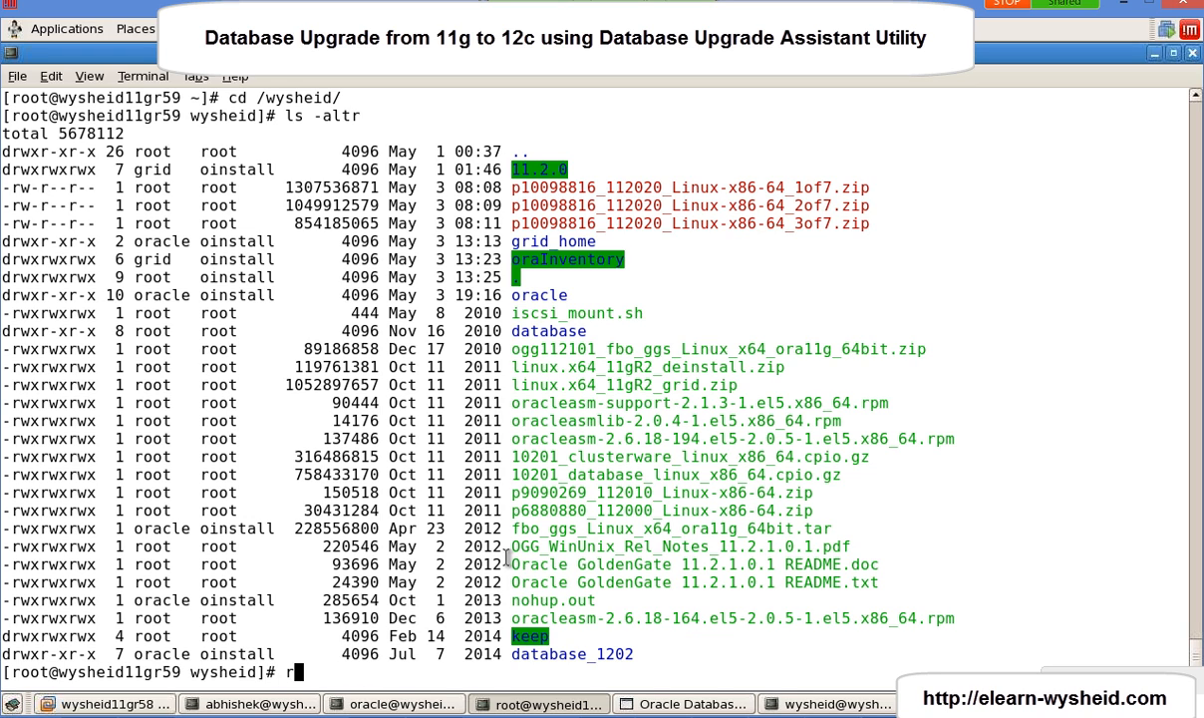
{"action": "key", "text": "BackSpace"}
{"action": "type", "text": "m -rf p1"}
{"action": "key", "text": "Tab"}
{"action": "type", "text": "*"}
{"action": "key", "text": "Return"}
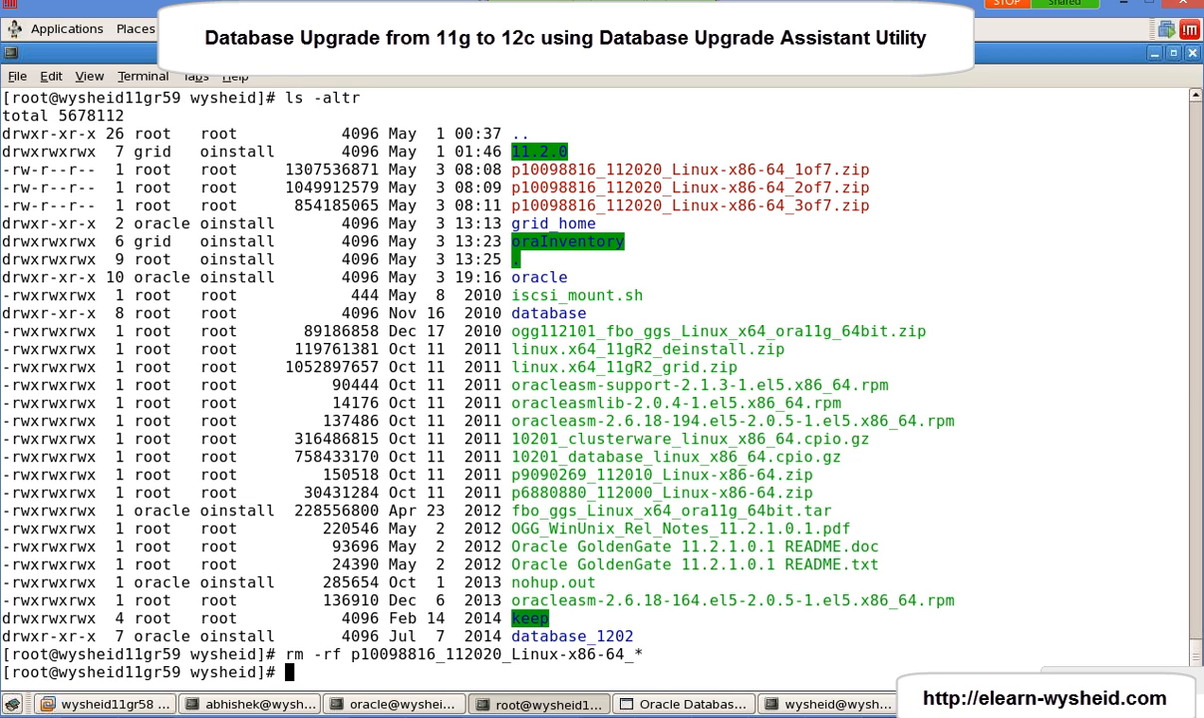
Return to the Database Upgrade Assistant, continue despite the disk space warning and start the upgrade from the summary.
{"action": "left_click", "coordinate": [974, 703]}
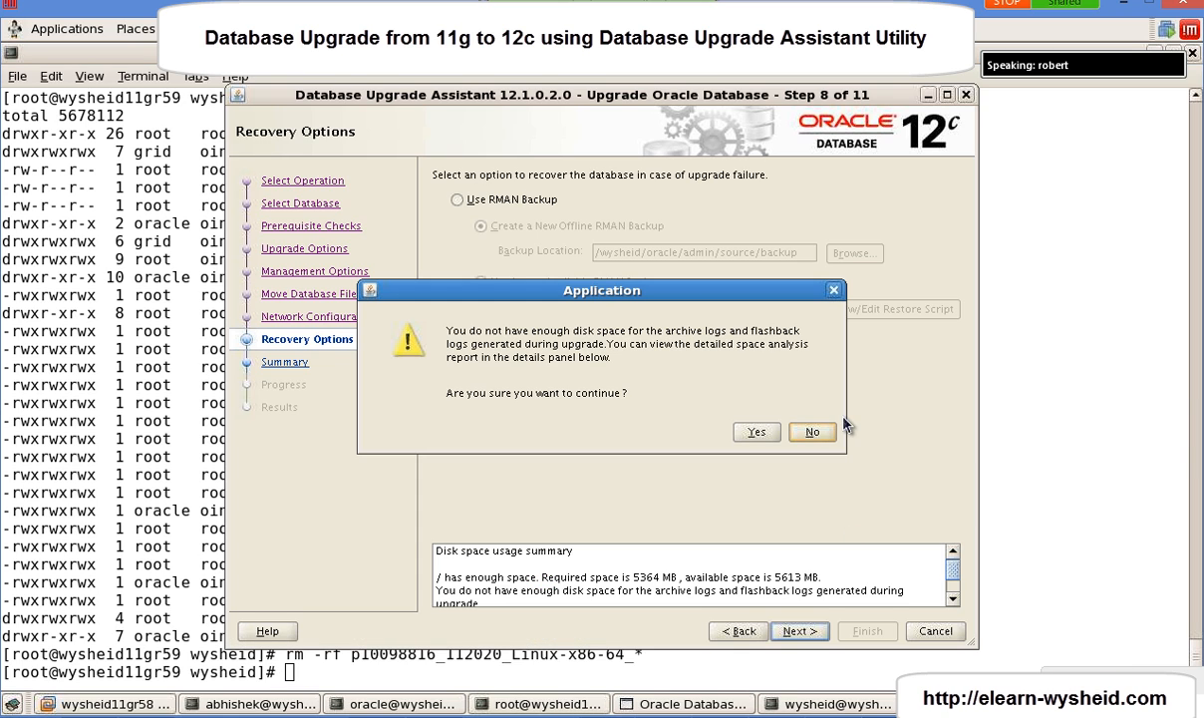
{"action": "left_click", "coordinate": [759, 437]}
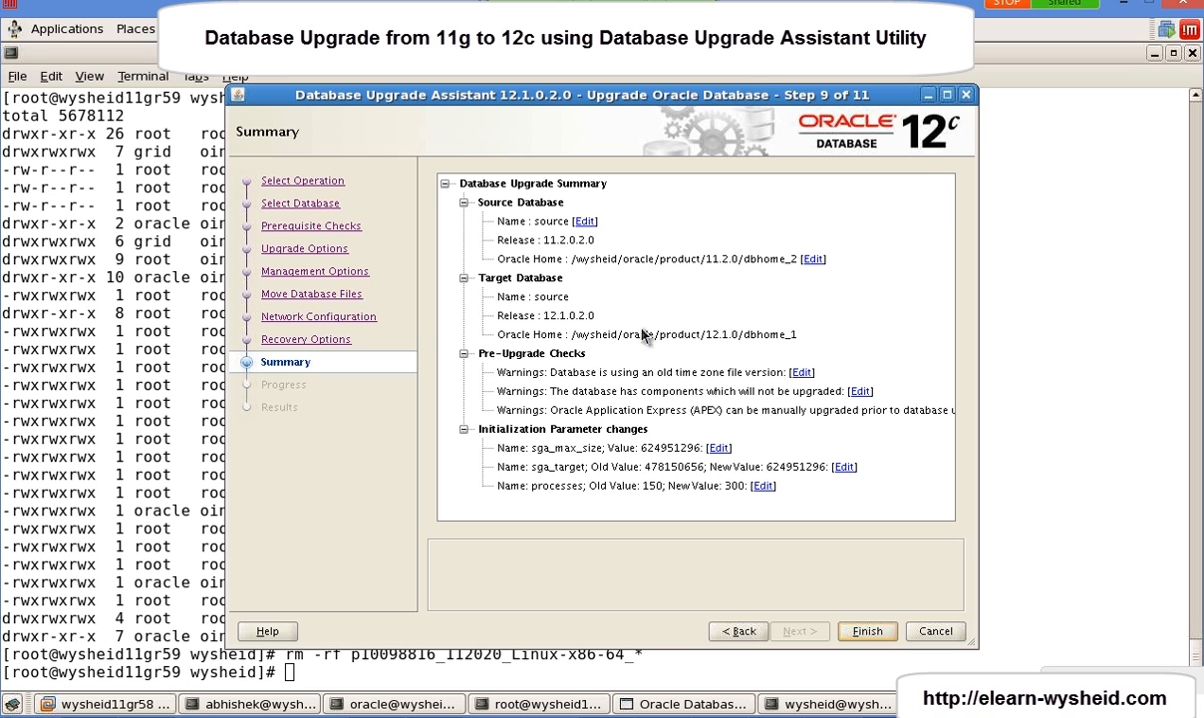
{"action": "left_click", "coordinate": [867, 631]}
{"action": "left_click", "coordinate": [867, 630]}
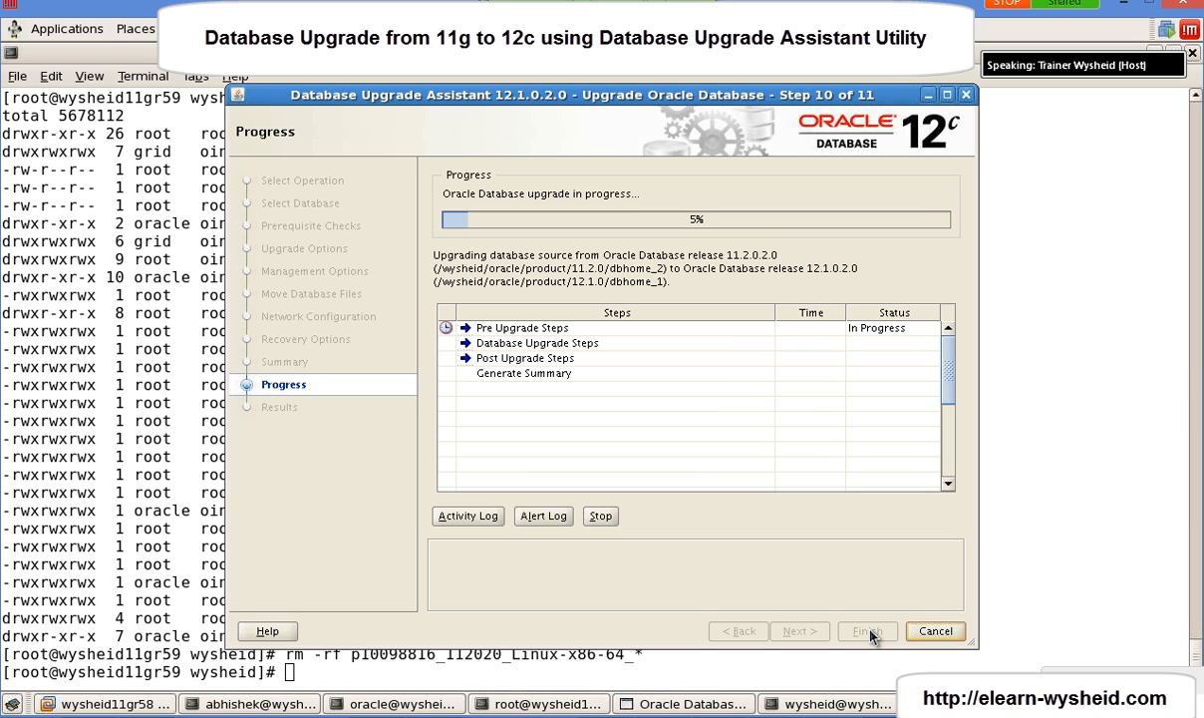
Switch to the root terminal and check the free disk space of the current directory with df -h.
{"action": "left_click", "coordinate": [667, 666]}
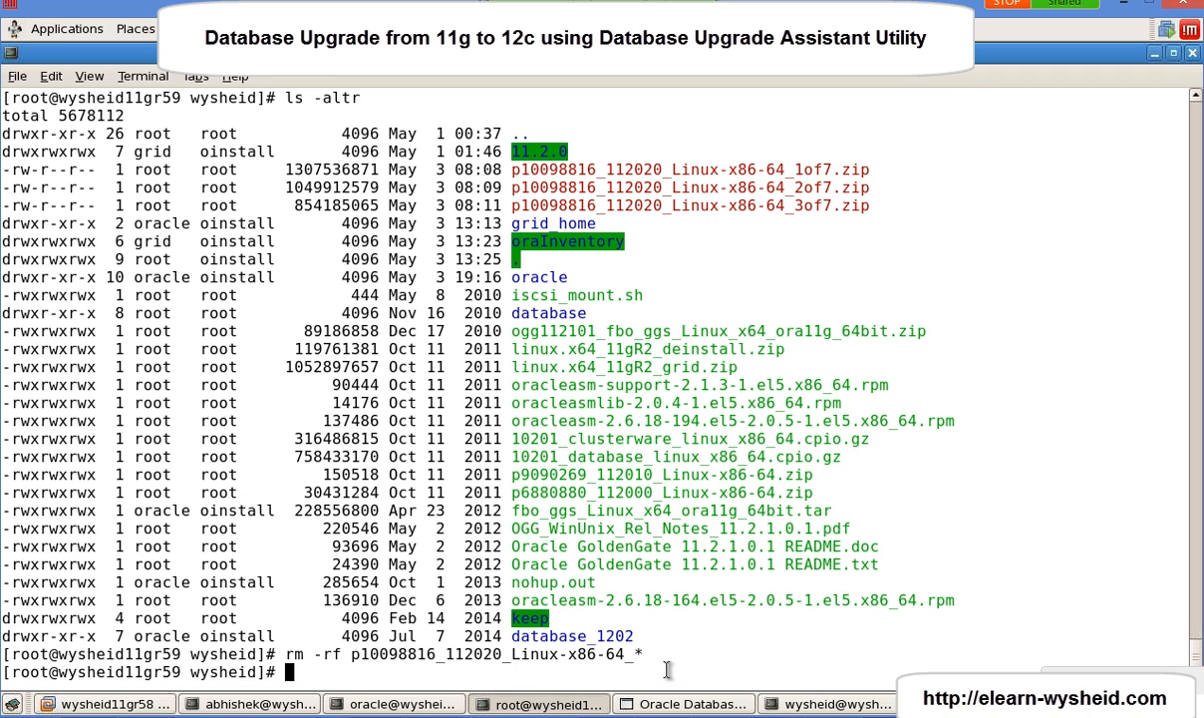
{"action": "type", "text": "df -h ."}
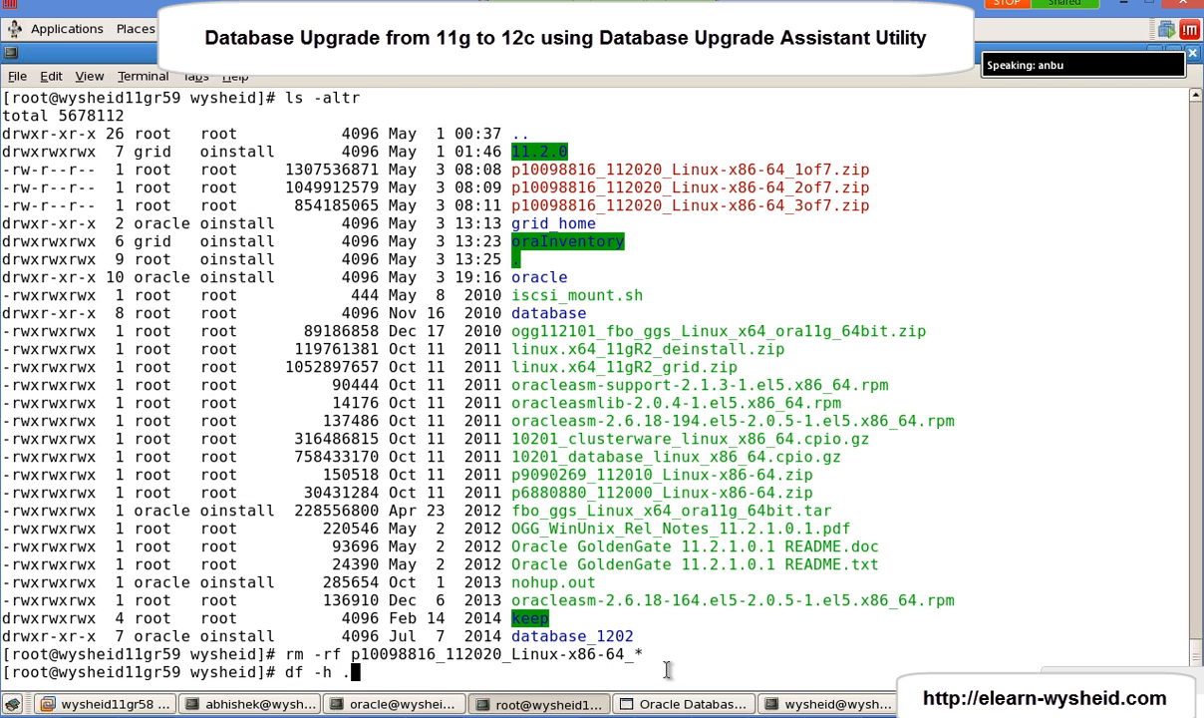
{"action": "key", "text": "Return"}
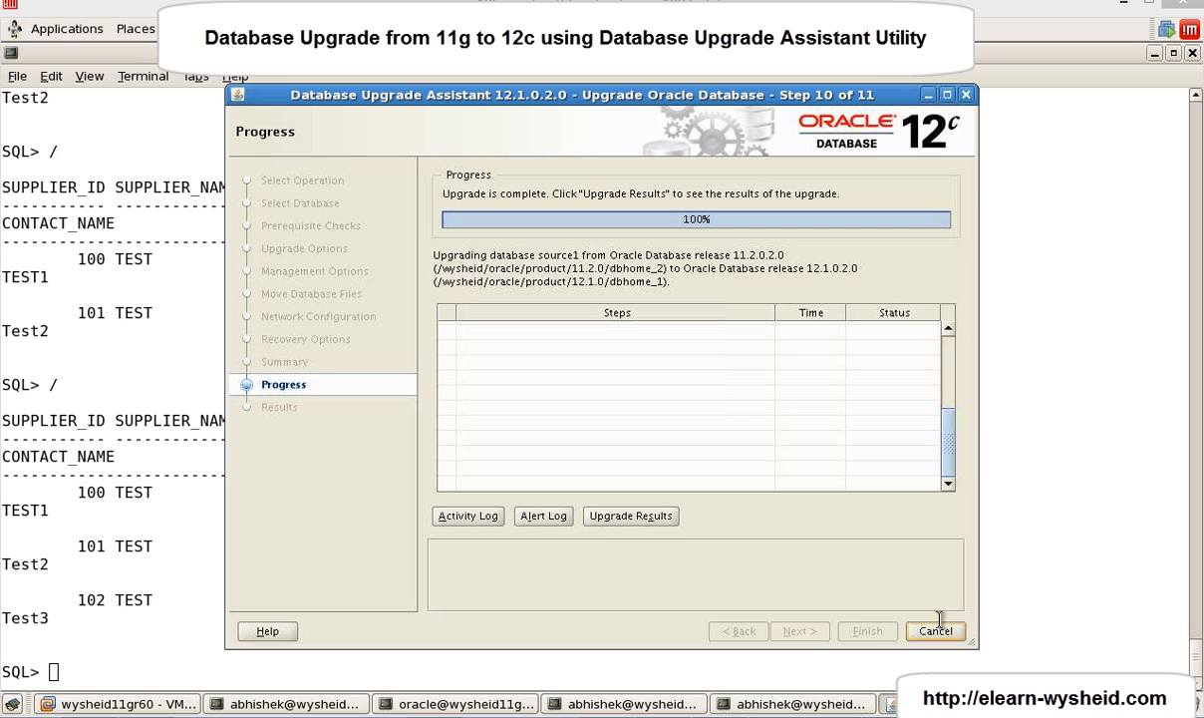
Bring up the oracle terminal behind the completed source1 upgrade, exit the Database Upgrade Assistant and return to the shell prompt.
{"action": "left_click", "coordinate": [463, 701]}
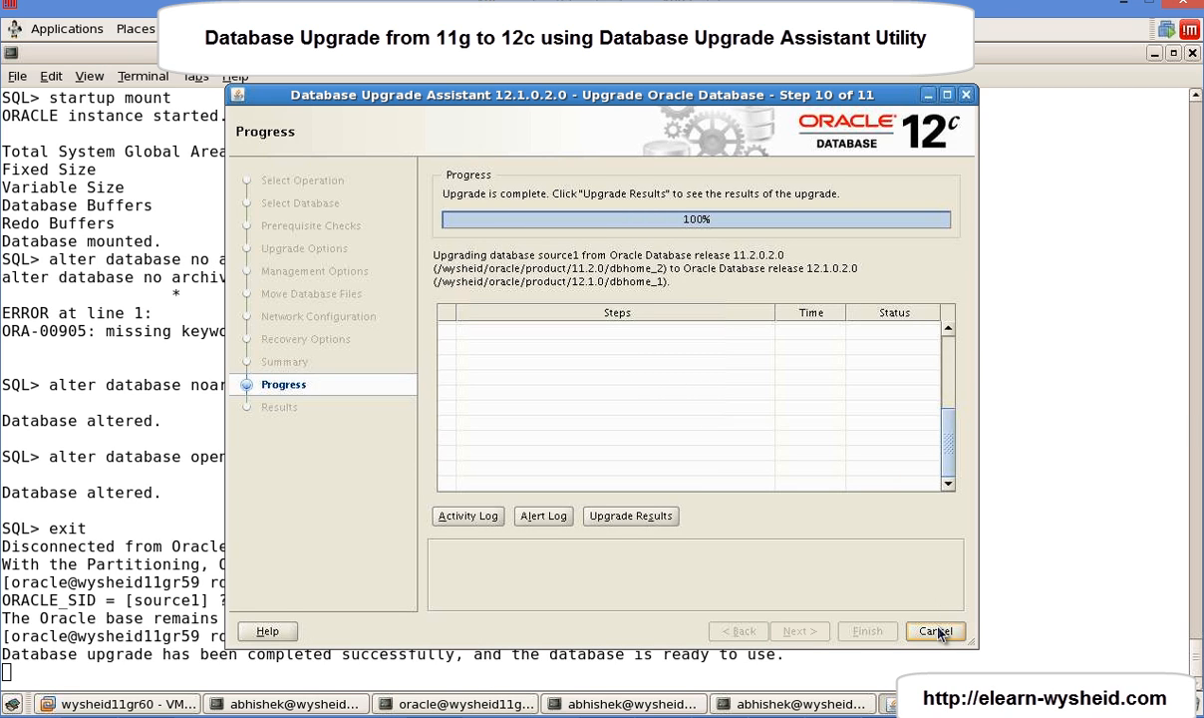
{"action": "left_click", "coordinate": [936, 631]}
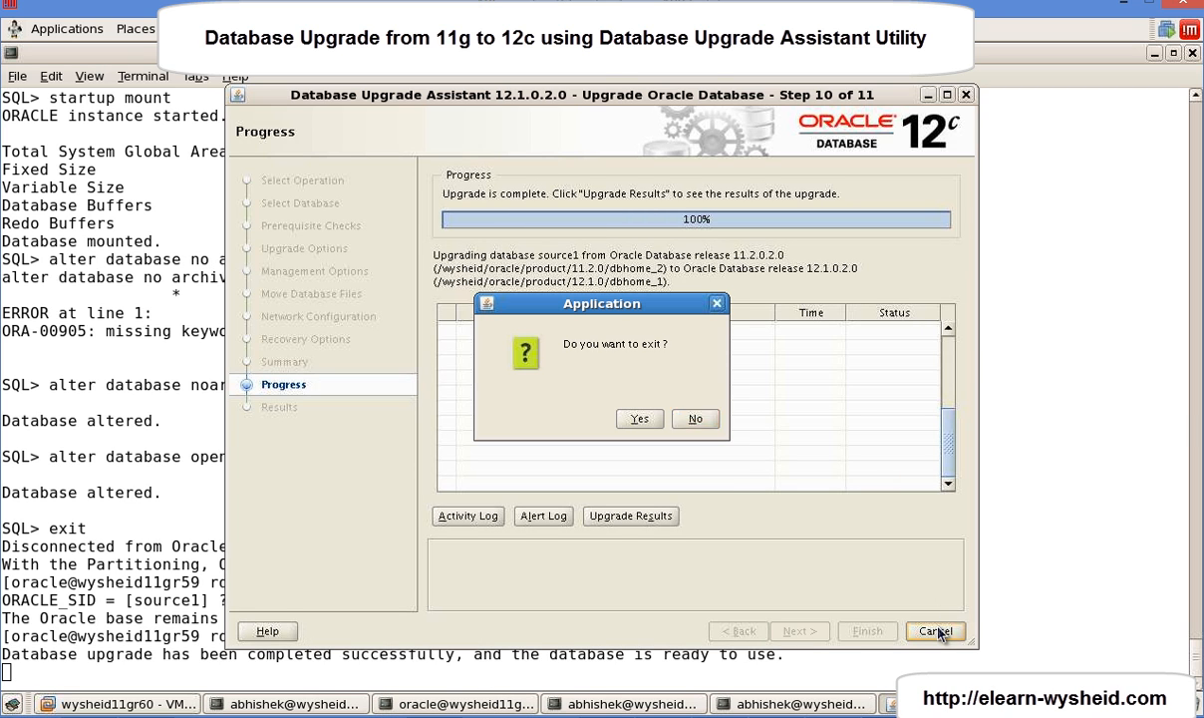
{"action": "left_click", "coordinate": [633, 420]}
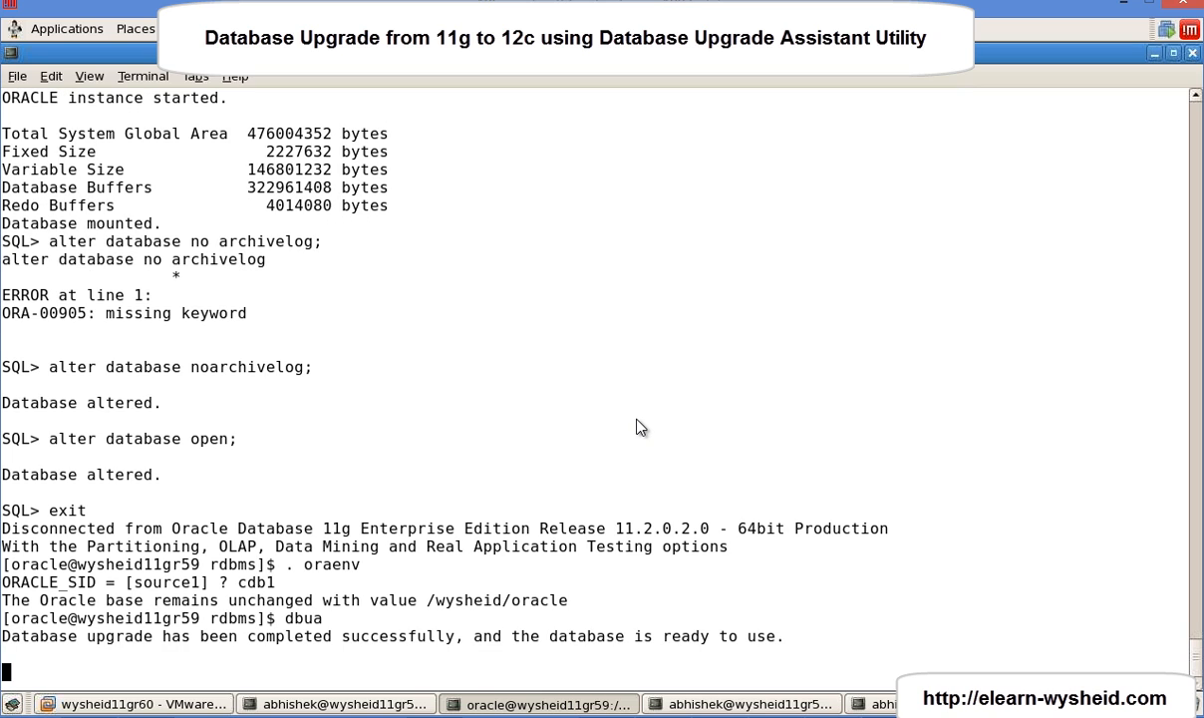
{"action": "key", "text": "Return"}
{"action": "key", "text": "Return"}
{"action": "key", "text": "Return"}
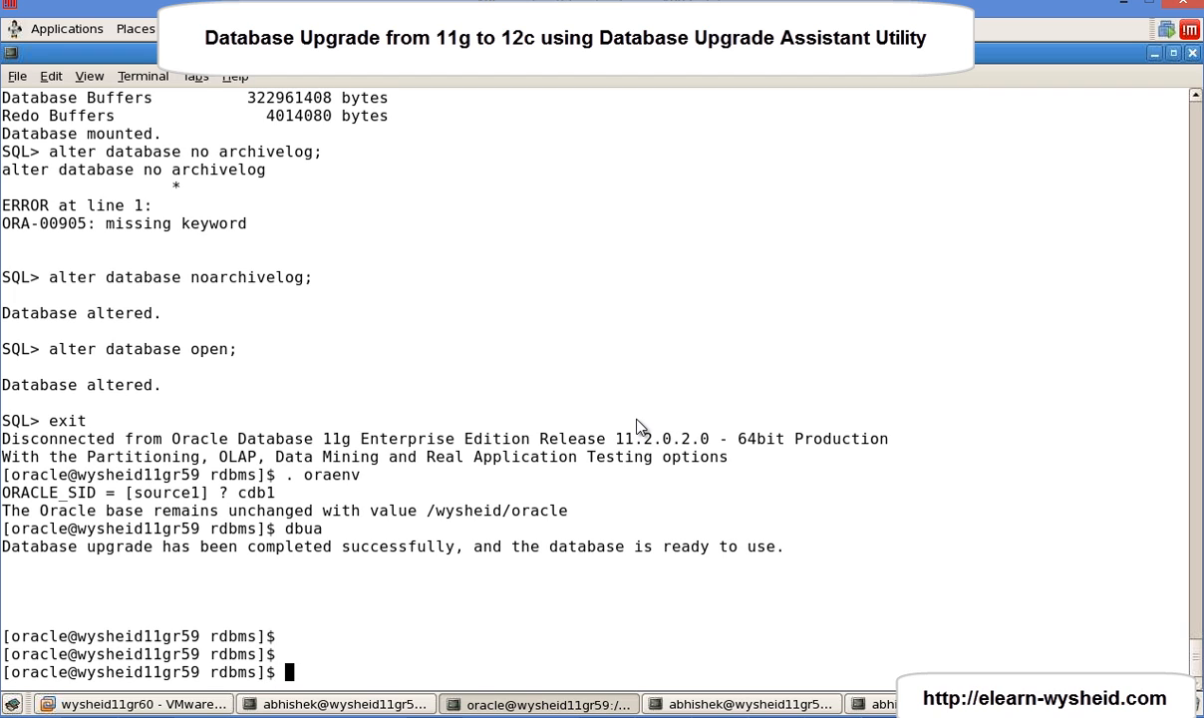
List the running database instances by filtering the process list for smon.
{"action": "type", "text": "ps -eaf|grep "}
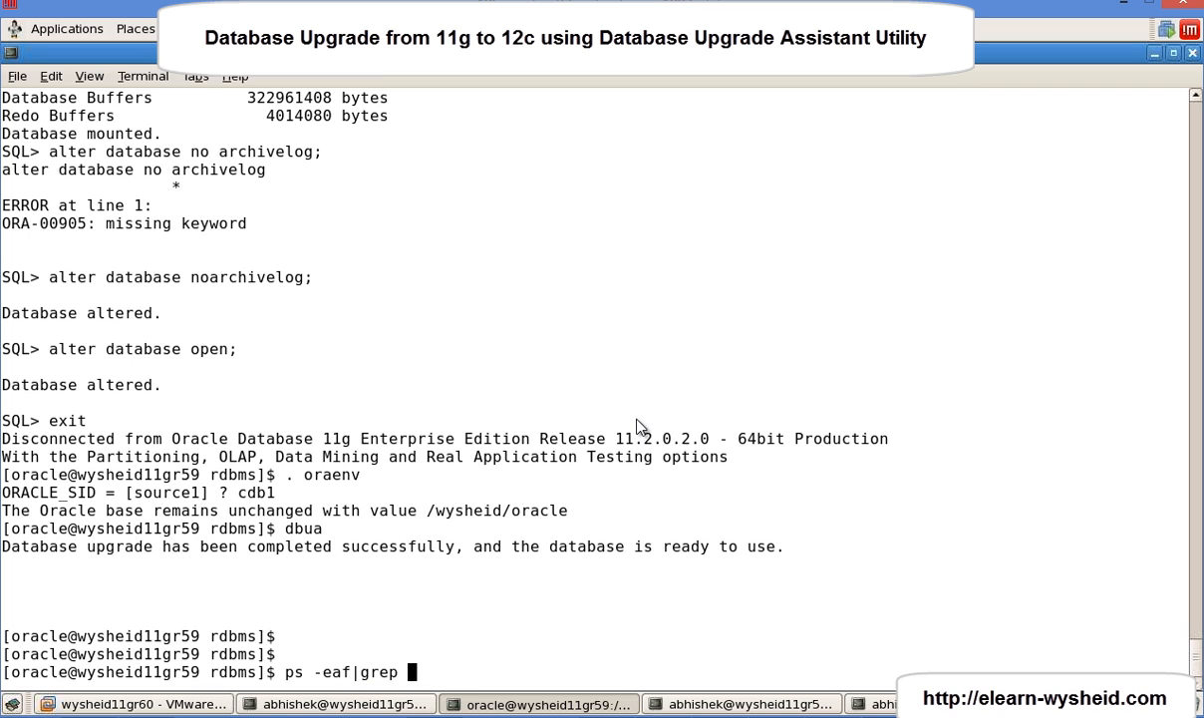
{"action": "type", "text": "smon"}
{"action": "key", "text": "Return"}
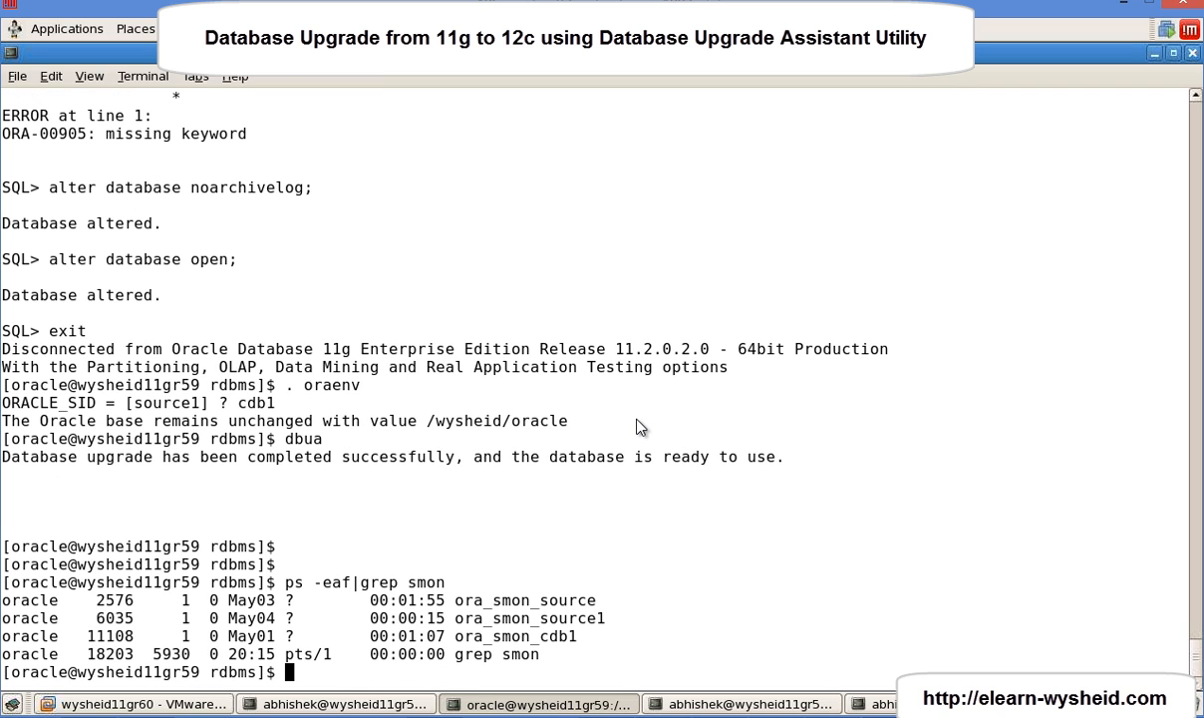
Set the Oracle environment to source1 with . oraenv.
{"action": "type", "text": ". oraenv"}
{"action": "key", "text": "Return"}
{"action": "type", "text": "so"}
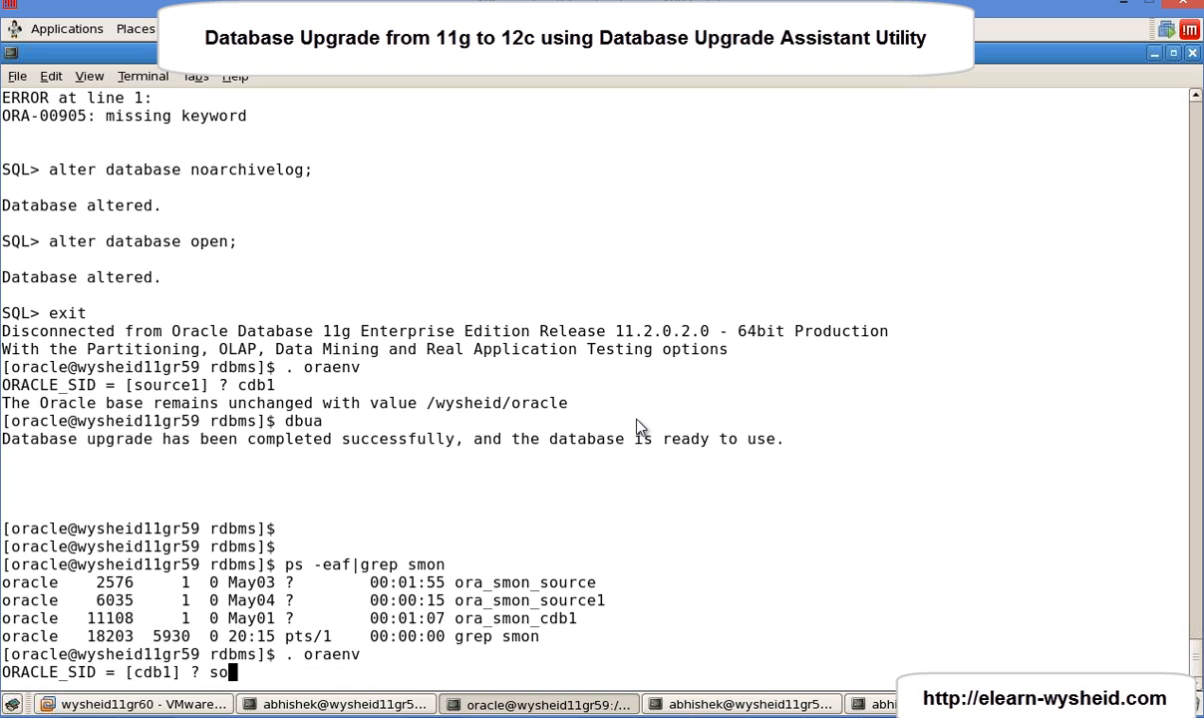
{"action": "type", "text": "urce1"}
{"action": "key", "text": "Return"}
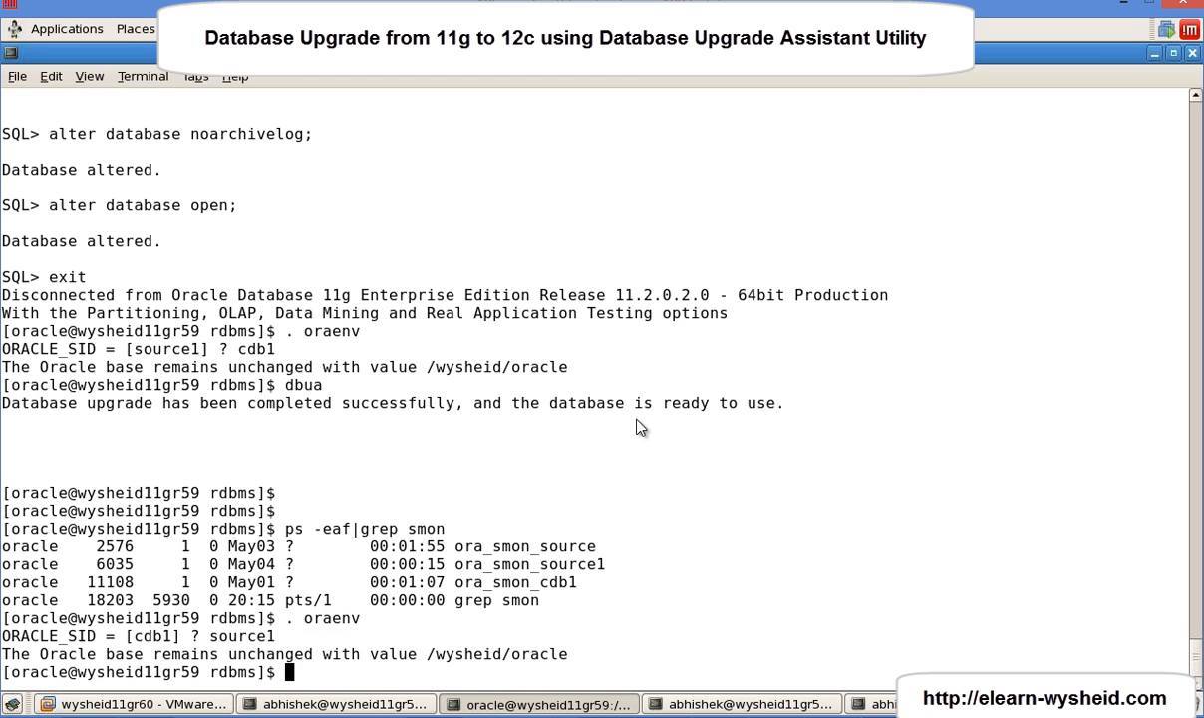
Print the ORACLE_HOME variable and display the /etc/oratab file to check the database homes.
{"action": "type", "text": "echo $ORACLE"}
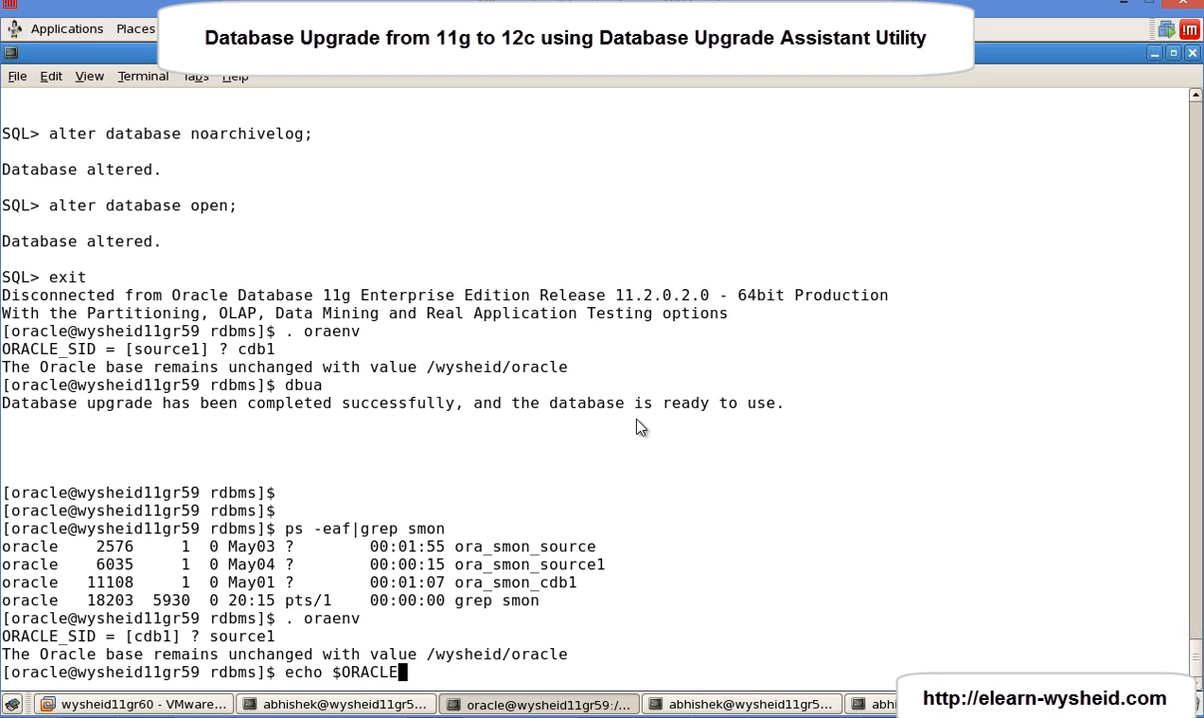
{"action": "type", "text": "_HOME"}
{"action": "key", "text": "Return"}
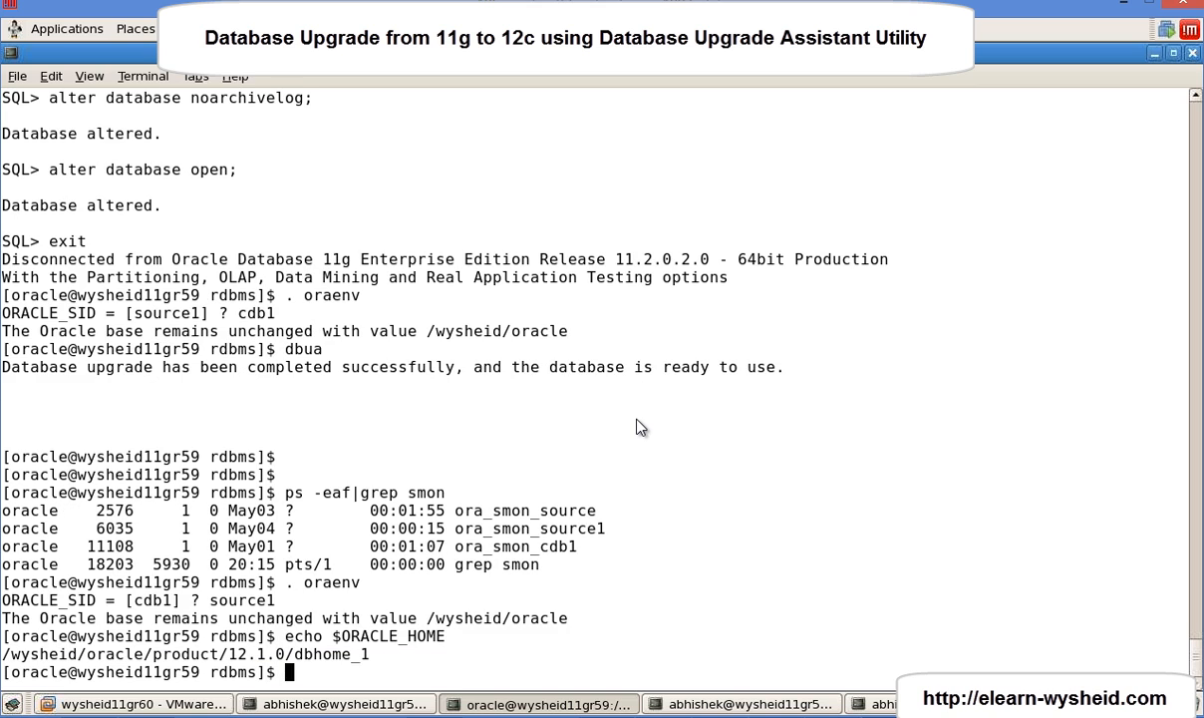
{"action": "type", "text": "cat /etc/oratab"}
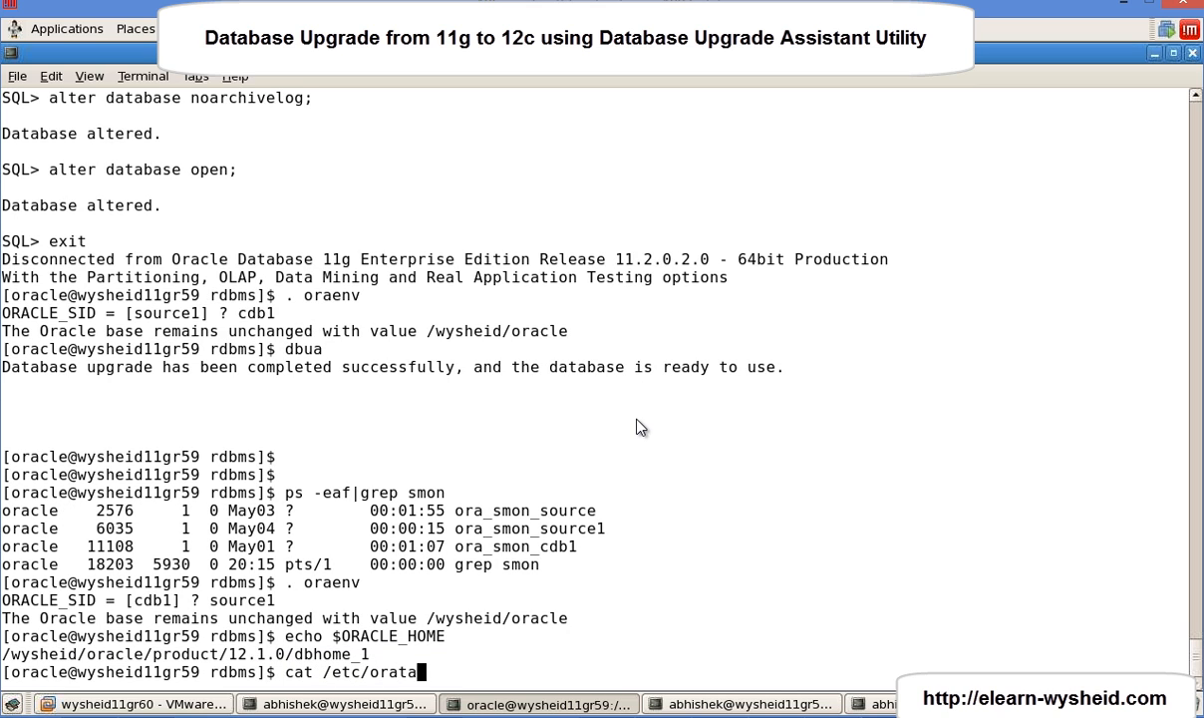
{"action": "key", "text": "Return"}
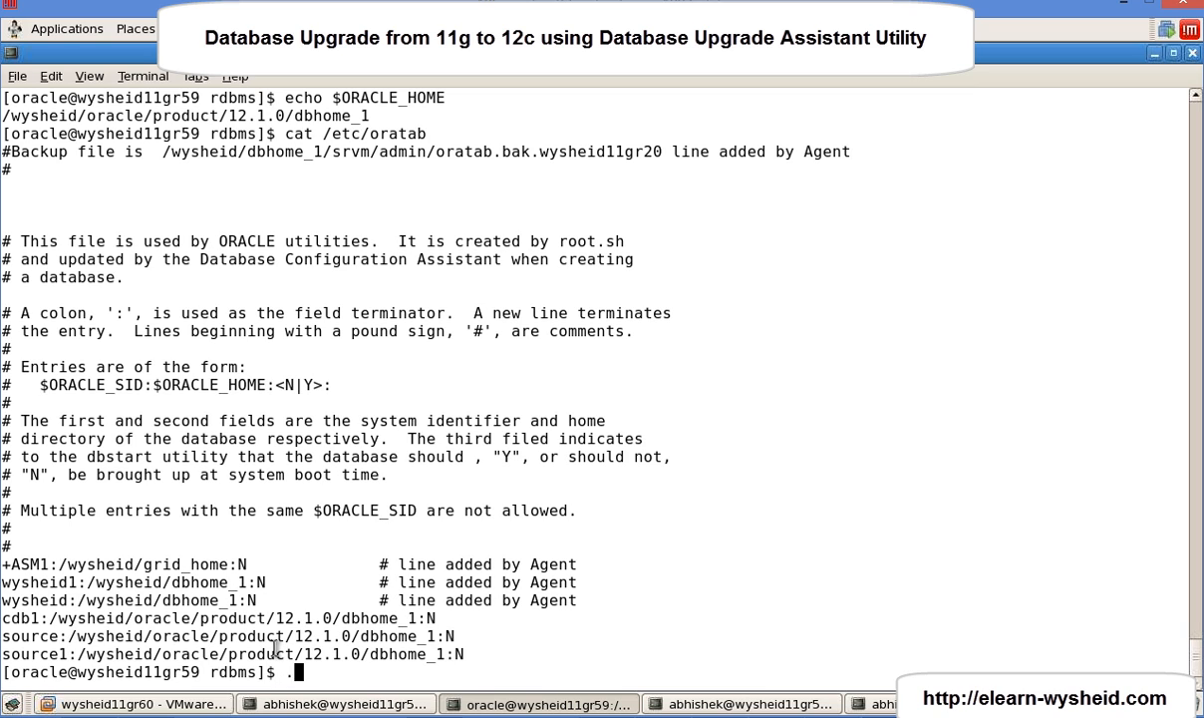
Connect to the source1 database in SQL*Plus with "/ as sysdba".
{"action": "key", "text": "BackSpace"}
{"action": "type", "text": "sqlplus \"/ as sys"}
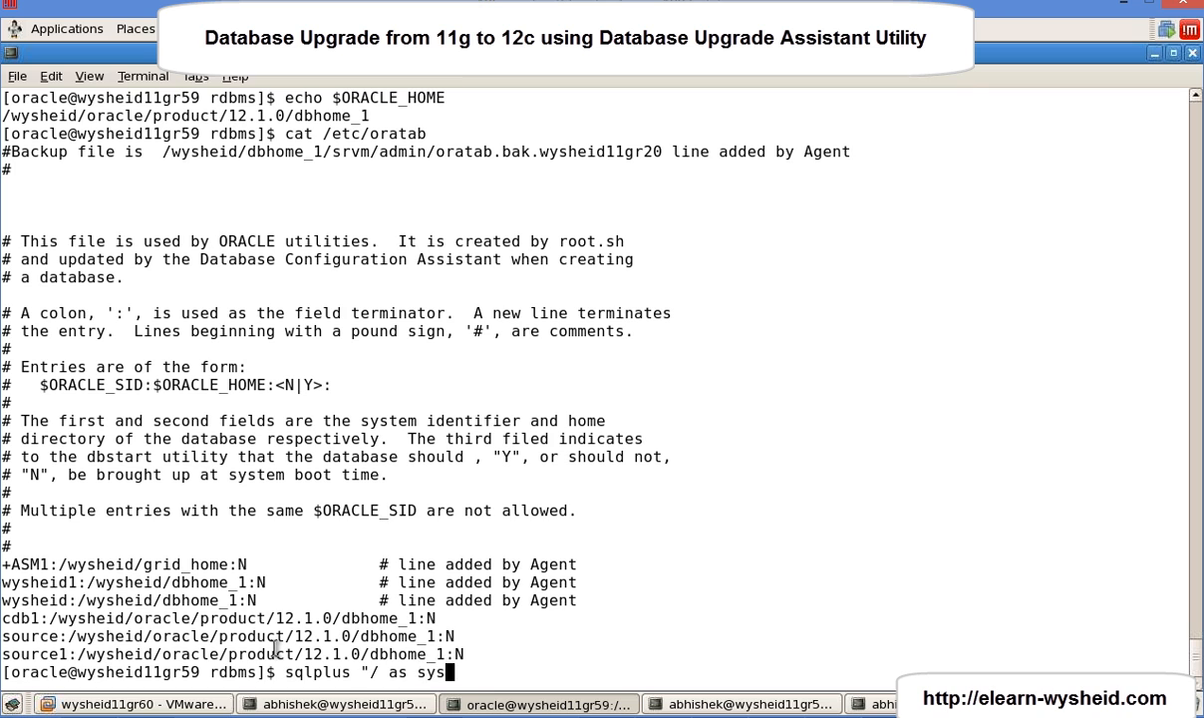
{"action": "type", "text": "dba\""}
{"action": "key", "text": "Return"}
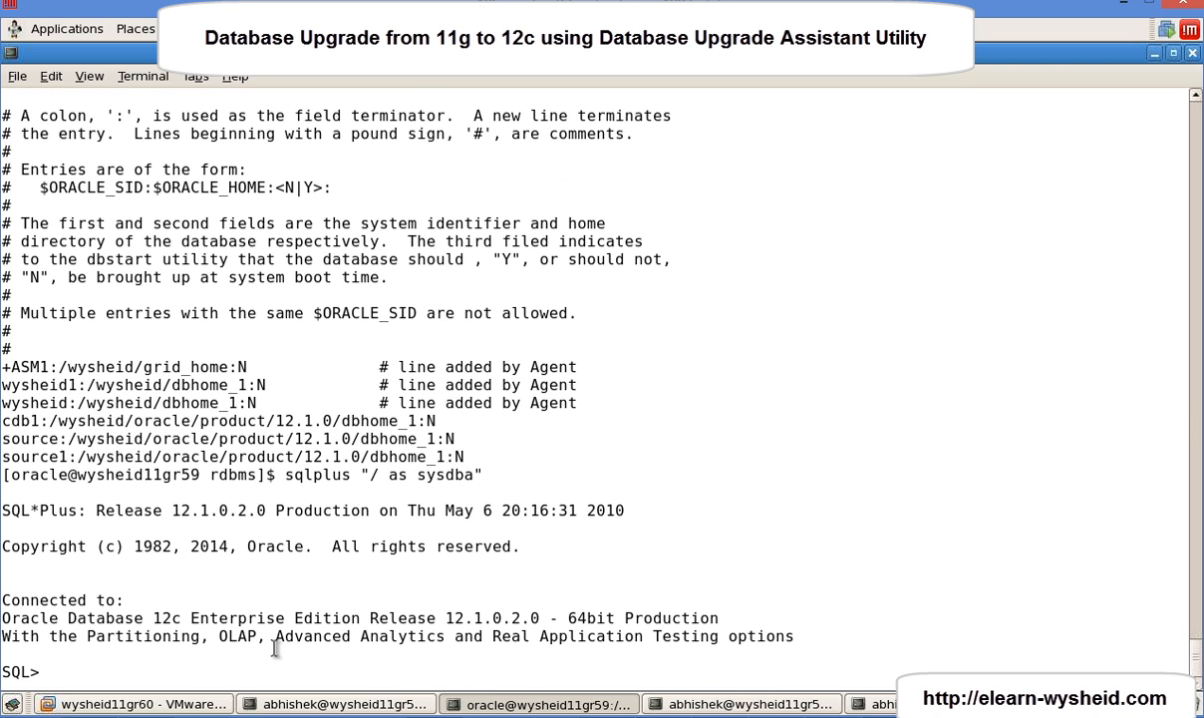
{"action": "type", "text": "show para"}
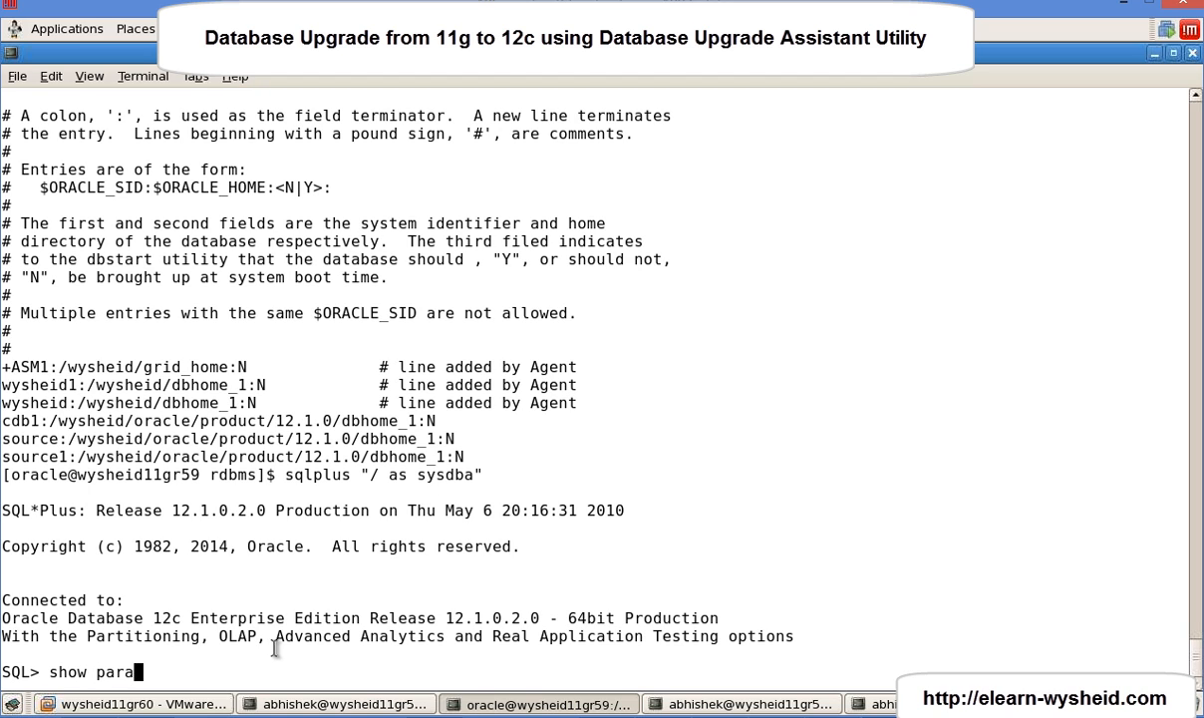
{"action": "type", "text": "meter"}
{"action": "key", "text": "BackSpace"}
{"action": "key", "text": "BackSpace"}
{"action": "key", "text": "BackSpace"}
{"action": "key", "text": "BackSpace"}
{"action": "key", "text": "BackSpace"}
{"action": "key", "text": "BackSpace"}
{"action": "key", "text": "BackSpace"}
{"action": "key", "text": "BackSpace"}
{"action": "key", "text": "BackSpace"}
{"action": "key", "text": "BackSpace"}
{"action": "key", "text": "BackSpace"}
{"action": "key", "text": "BackSpace"}
{"action": "key", "text": "BackSpace"}
{"action": "key", "text": "BackSpace"}
{"action": "key", "text": "BackSpace"}
Query all rows of v$version and highlight the database release number in the first banner.
{"action": "type", "text": "sel"}
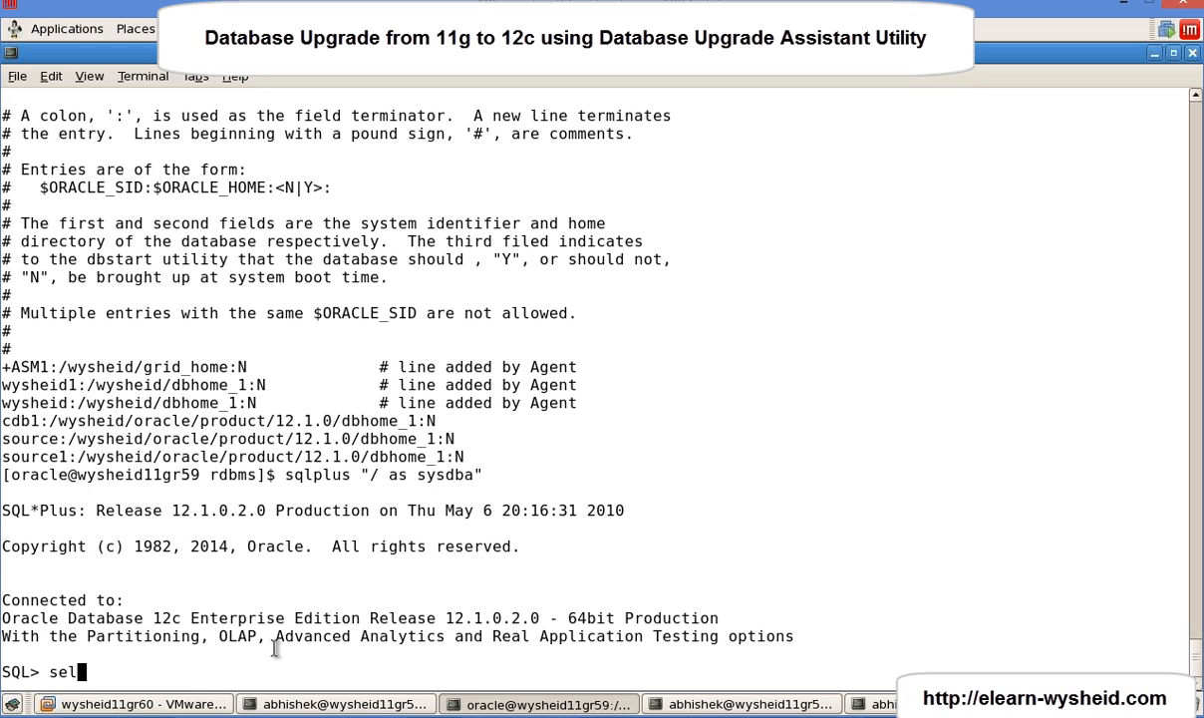
{"action": "type", "text": "ect * fro"}
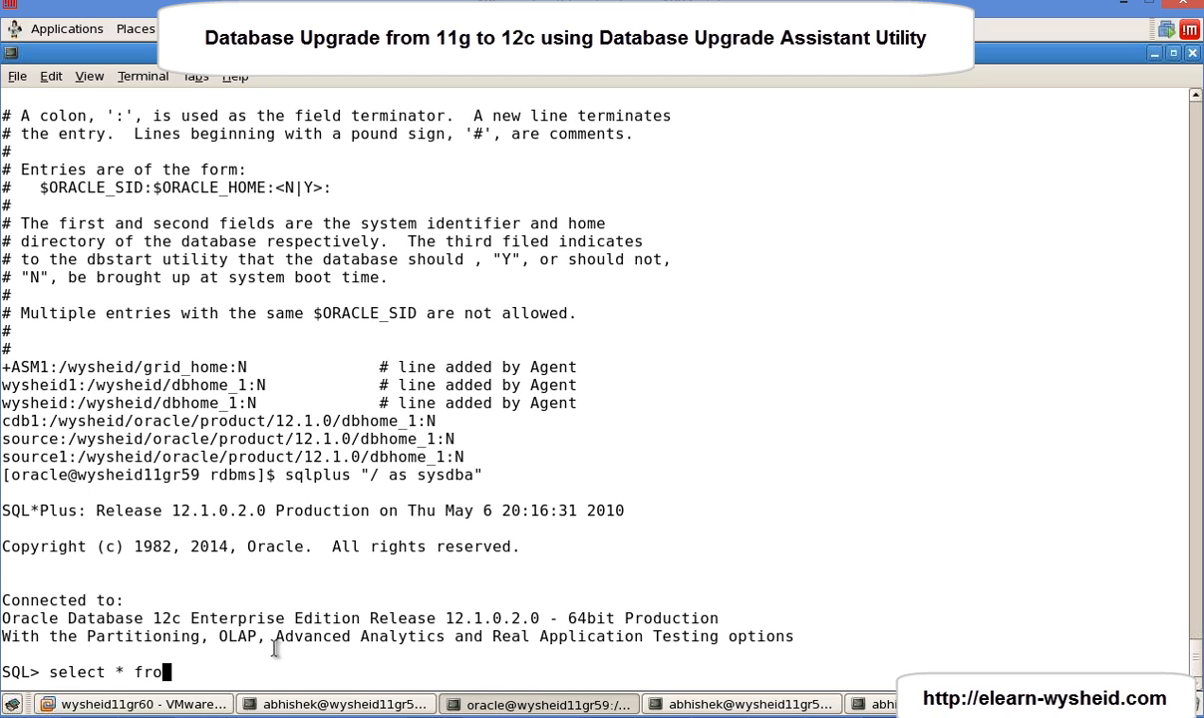
{"action": "type", "text": "m v$version;"}
{"action": "key", "text": "Return"}
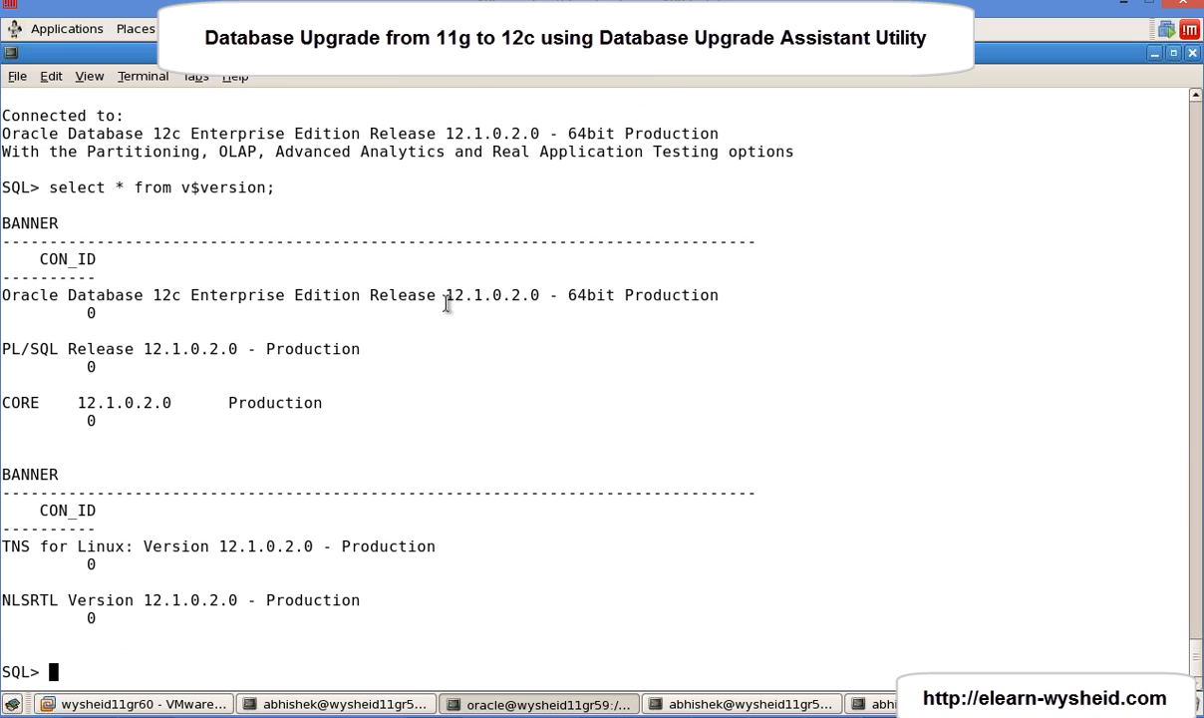
{"action": "left_click_drag", "start_coordinate": [447, 300], "coordinate": [535, 296]}
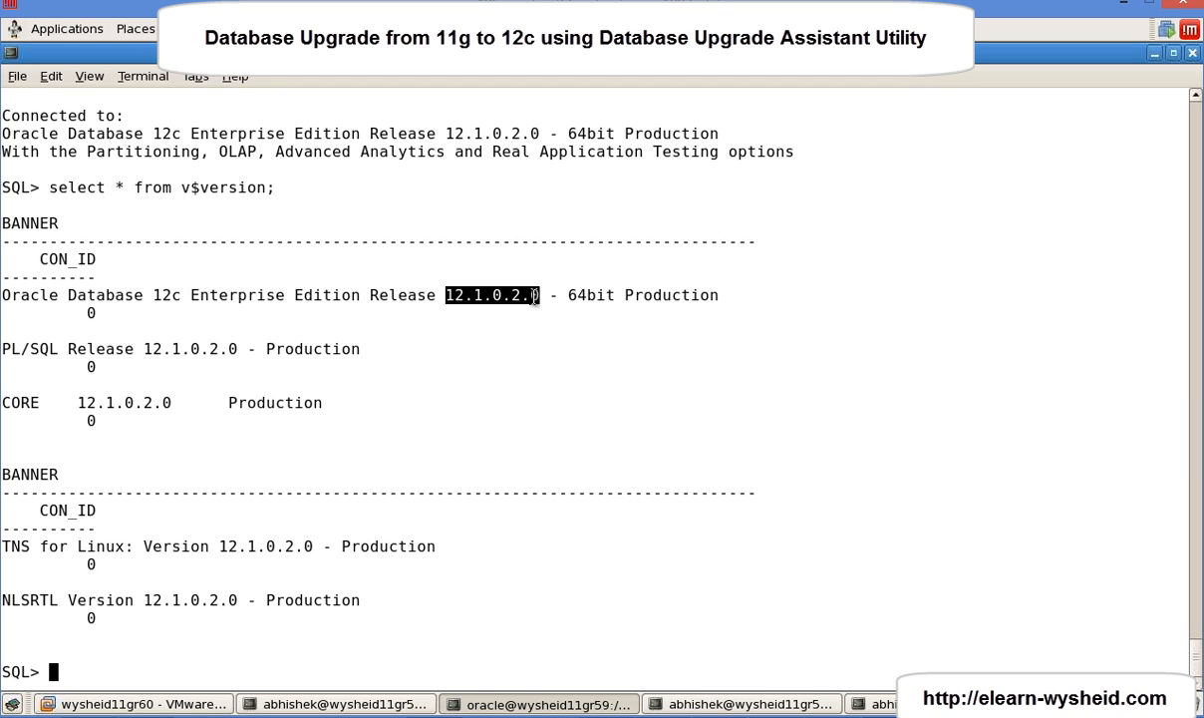